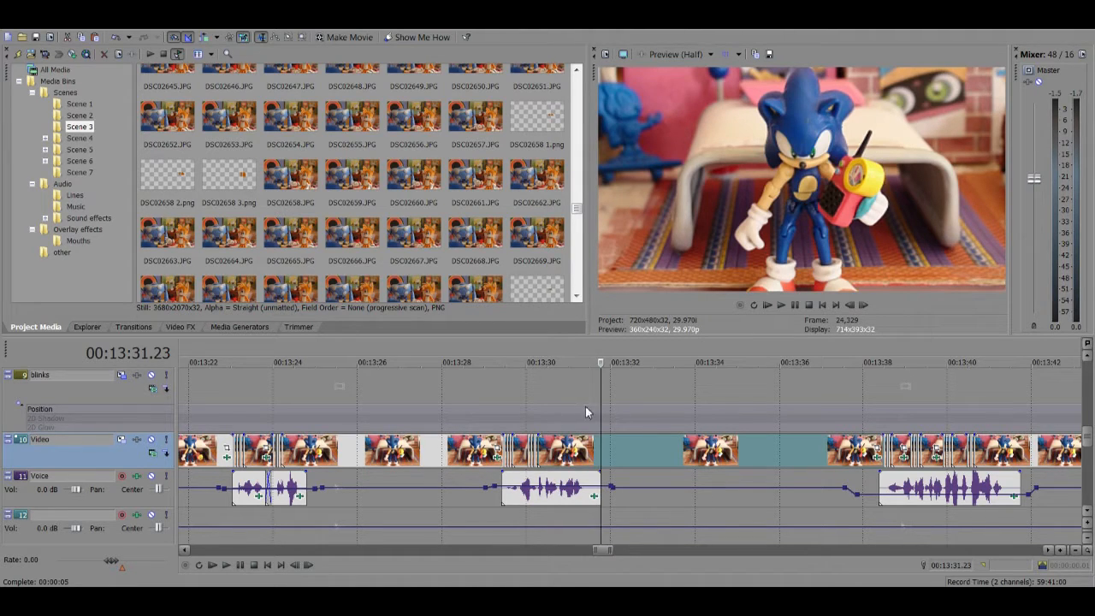
left_click(662, 410)
left_click(616, 396)
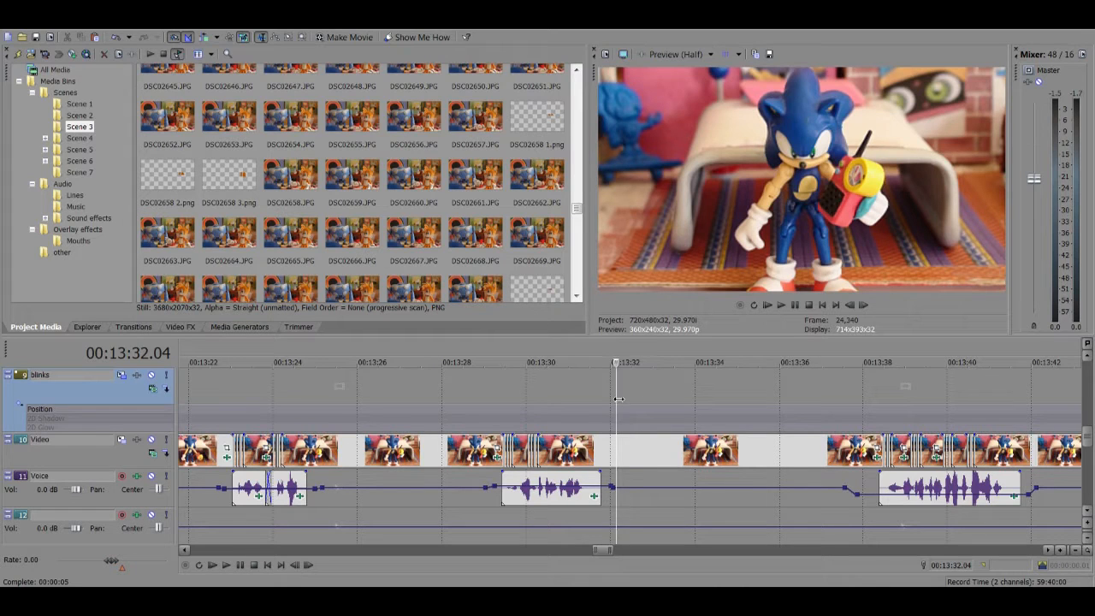
double_click(621, 455)
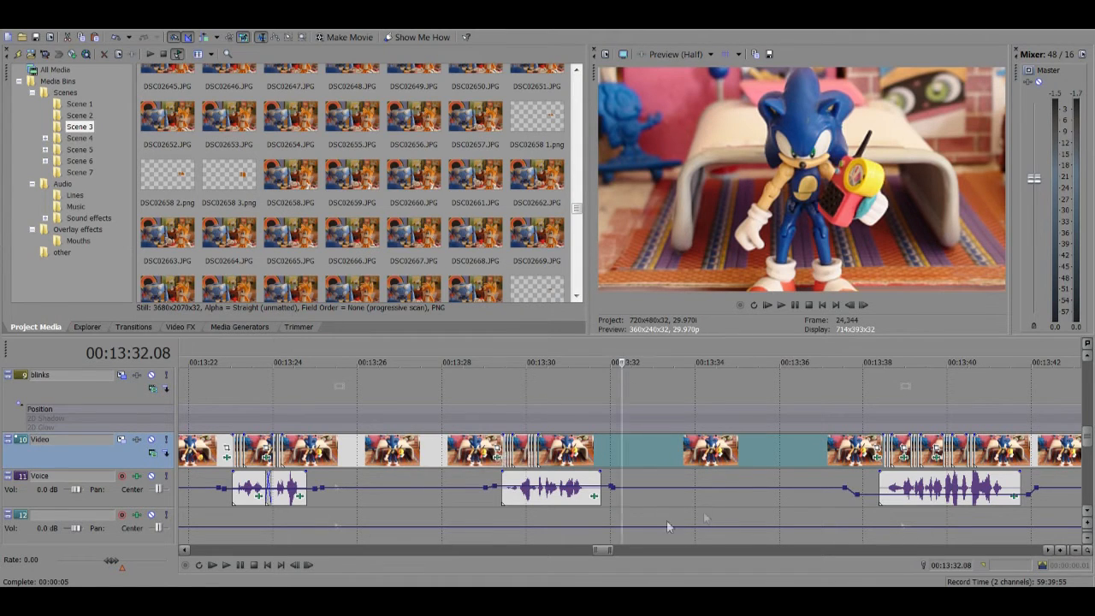
left_click(627, 453)
key("Left")
key("Left")
key("Left")
key("Left")
key("Left")
key("Left")
left_click(627, 456)
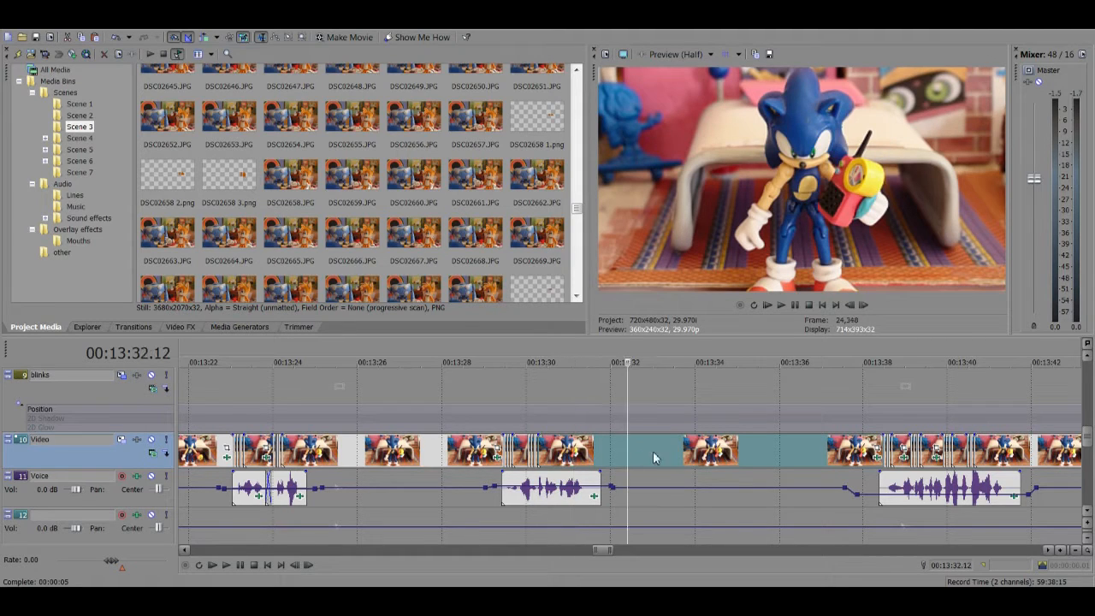
key("Up")
key("Down")
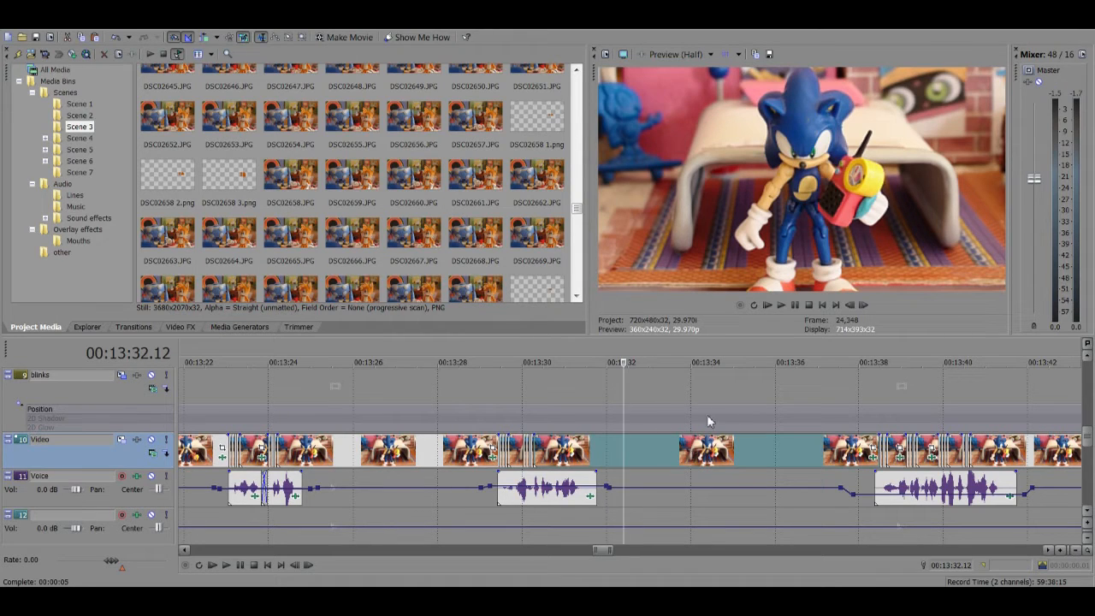
left_click(631, 445)
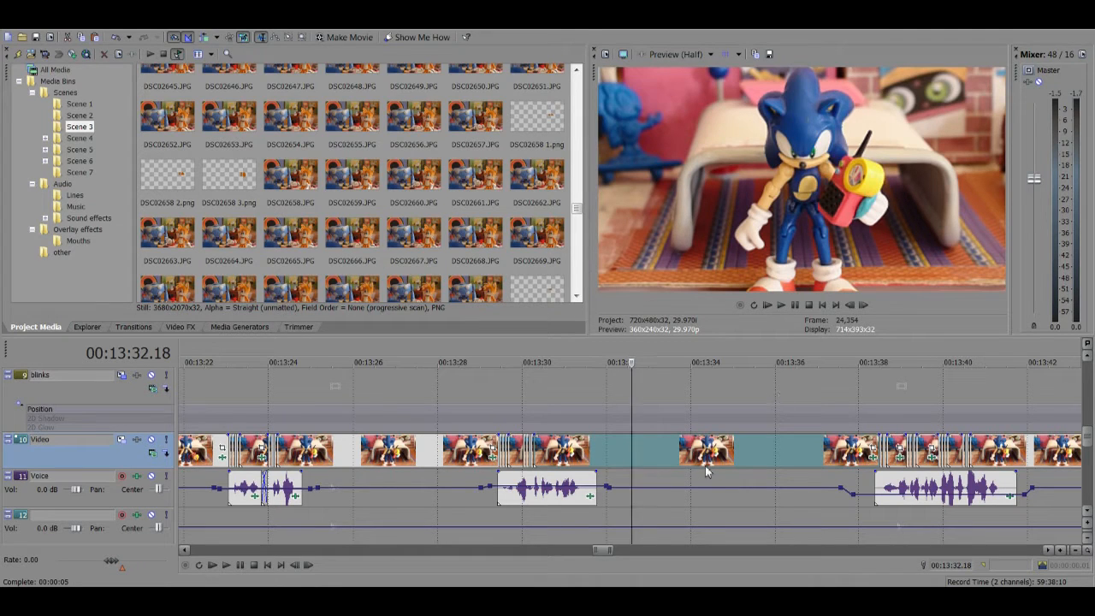
Step: Split the selected long event on the Video track at 00:13:33.11
key("space")
left_click(676, 447)
left_click(665, 452)
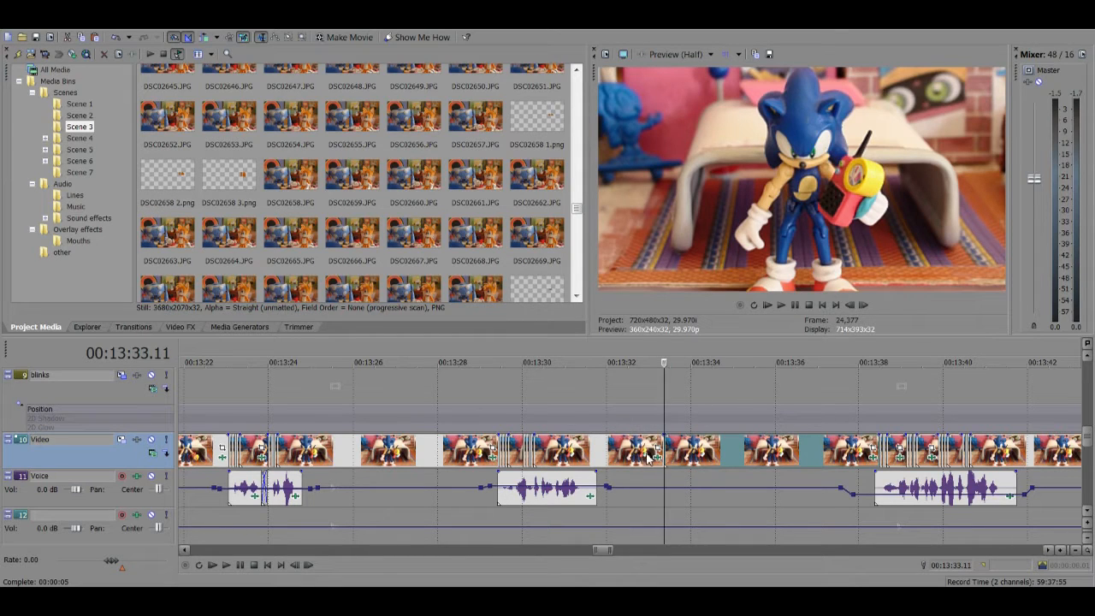
left_click(640, 458)
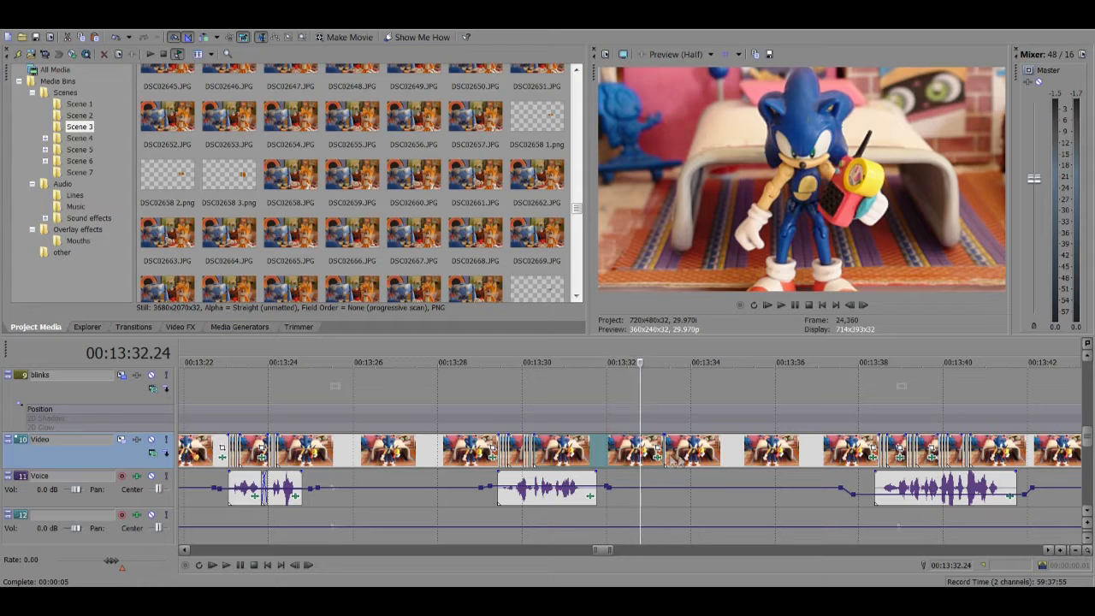
Step: Remove the split at 00:13:33.11 and split the long event at about 00:13:37.12 instead
left_click(832, 458, "shift")
key("Delete")
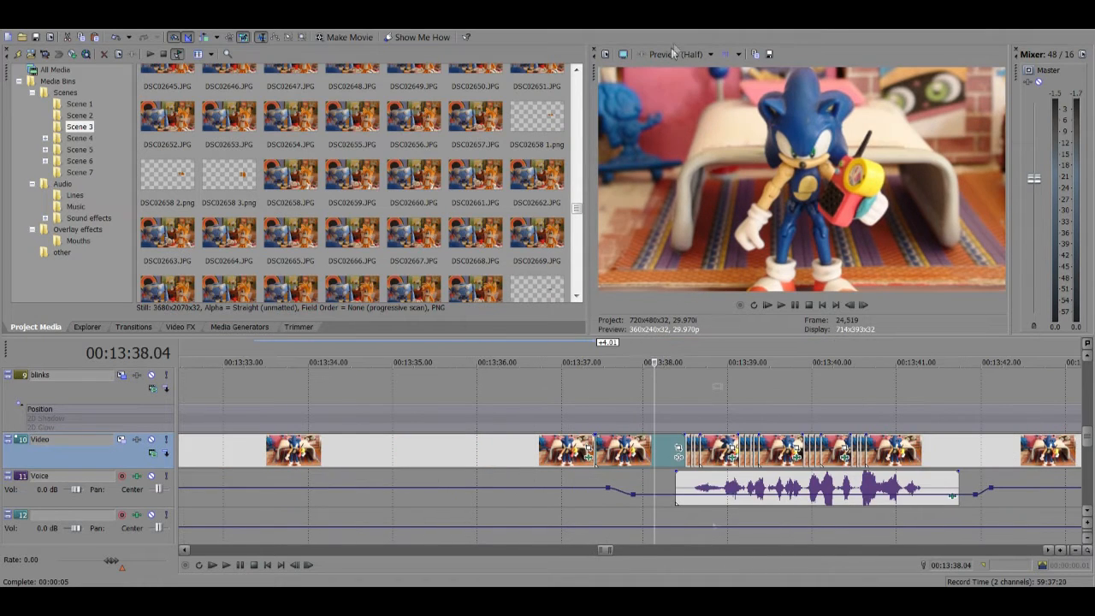
Step: Set the video preview quality to Best (Full)
left_click(672, 53)
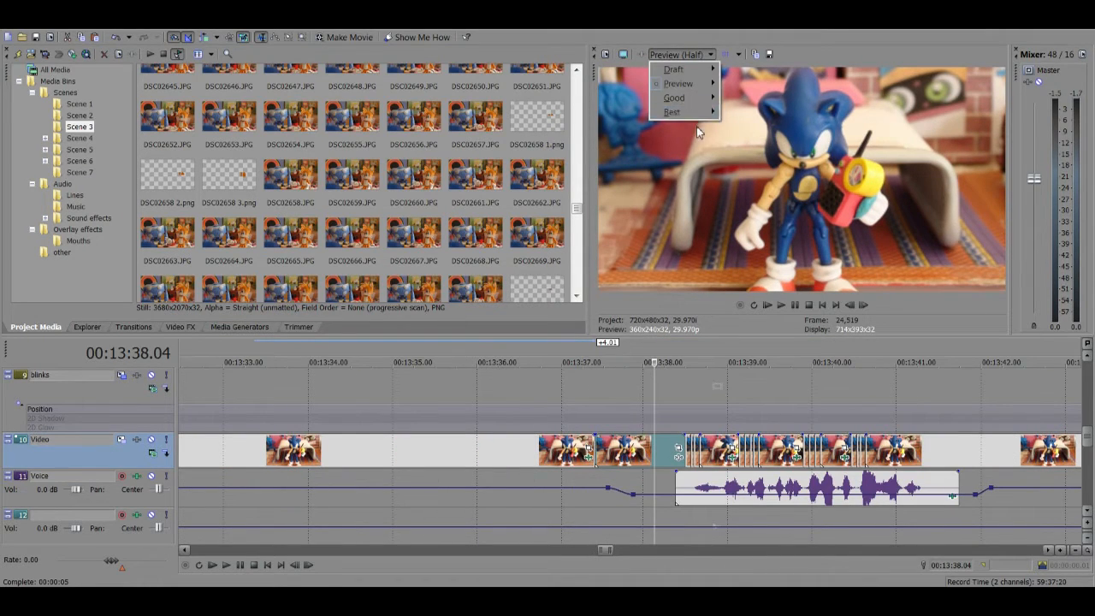
mouse_move(696, 110)
left_click(741, 125)
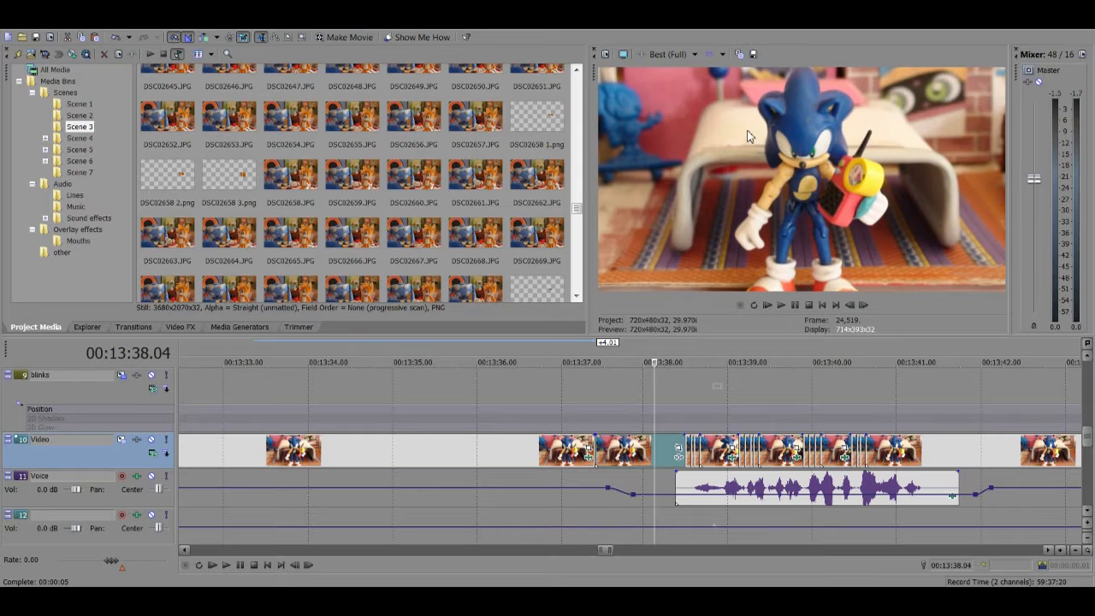
Step: Compare the preview picture of the long event with the short event on either side of the cut at about 00:13:37.12
left_click(637, 461)
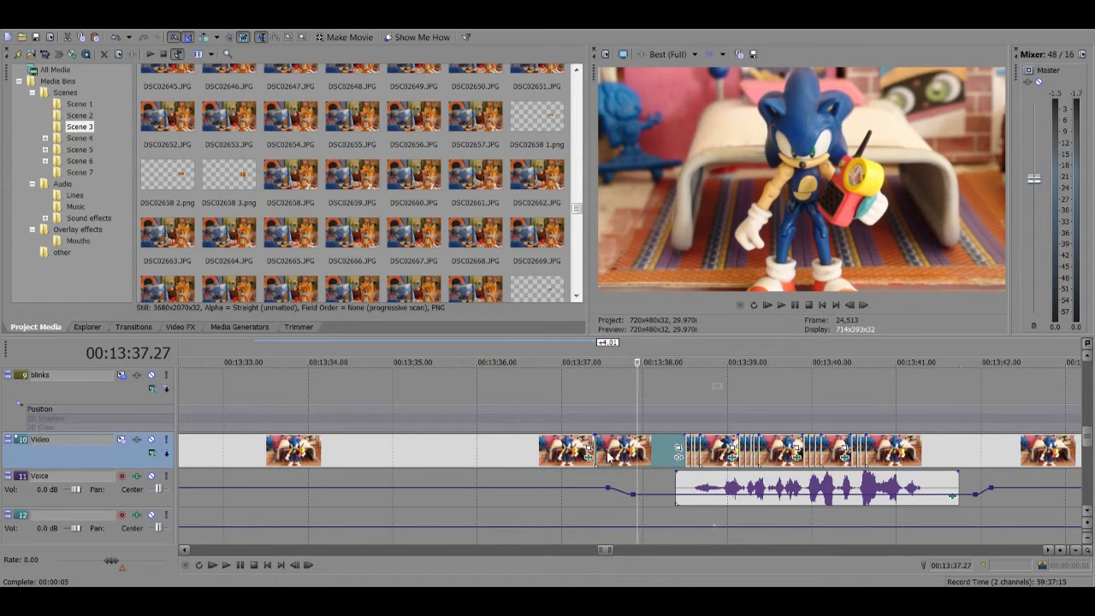
left_click(567, 460)
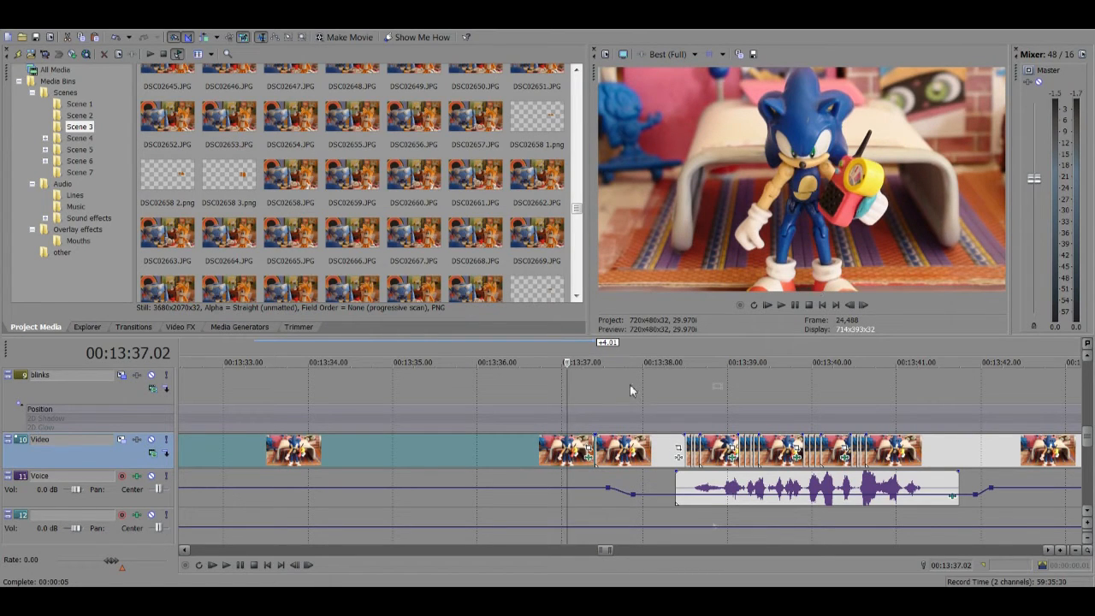
left_click(632, 446)
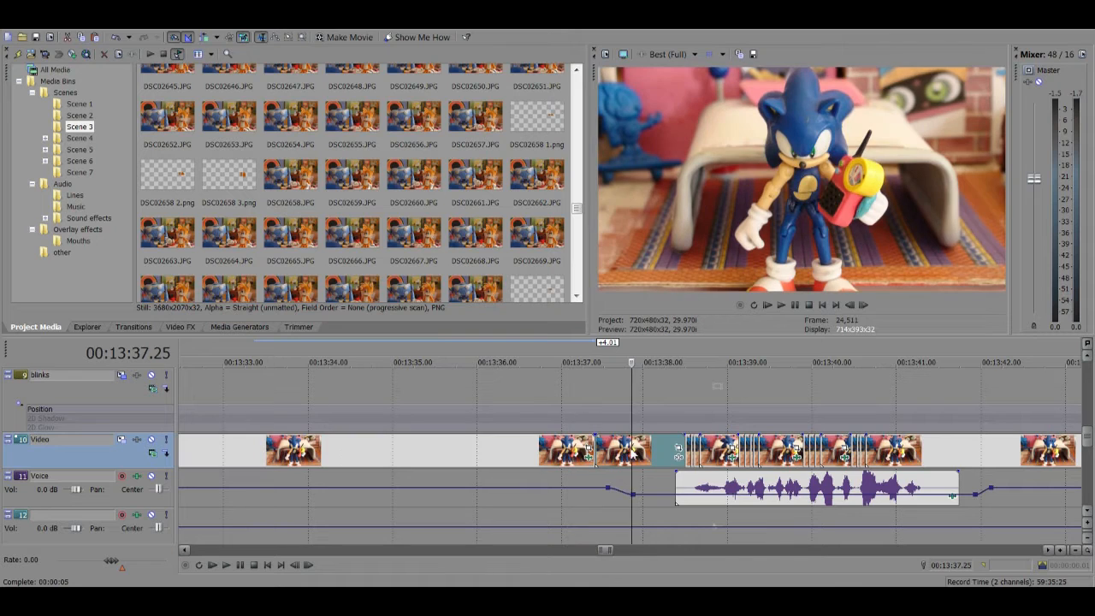
left_click(546, 462)
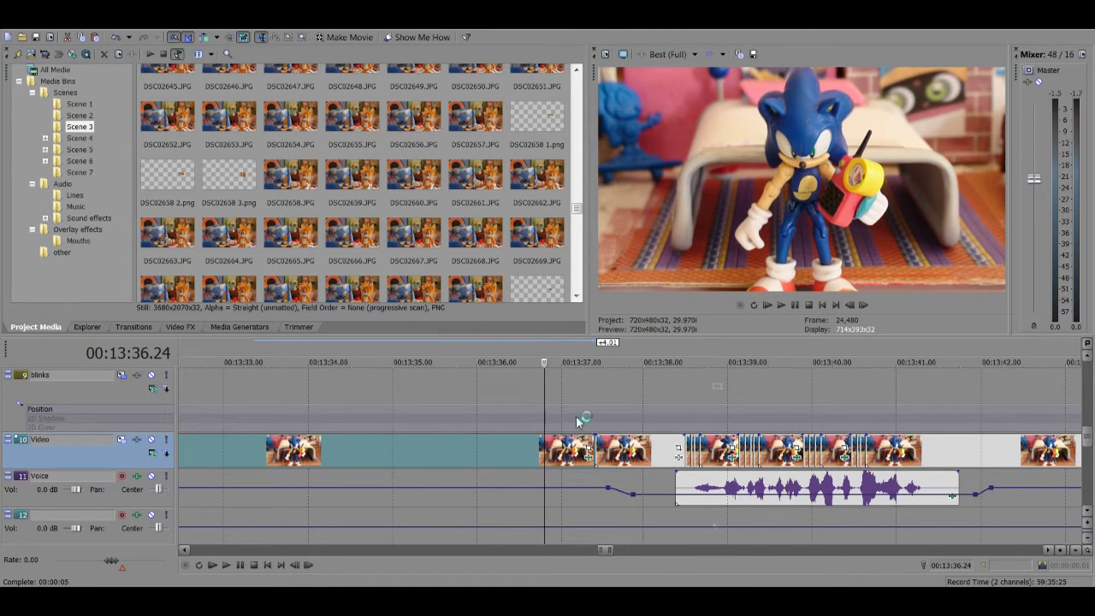
left_click(613, 394)
left_click(563, 393)
left_click(653, 389)
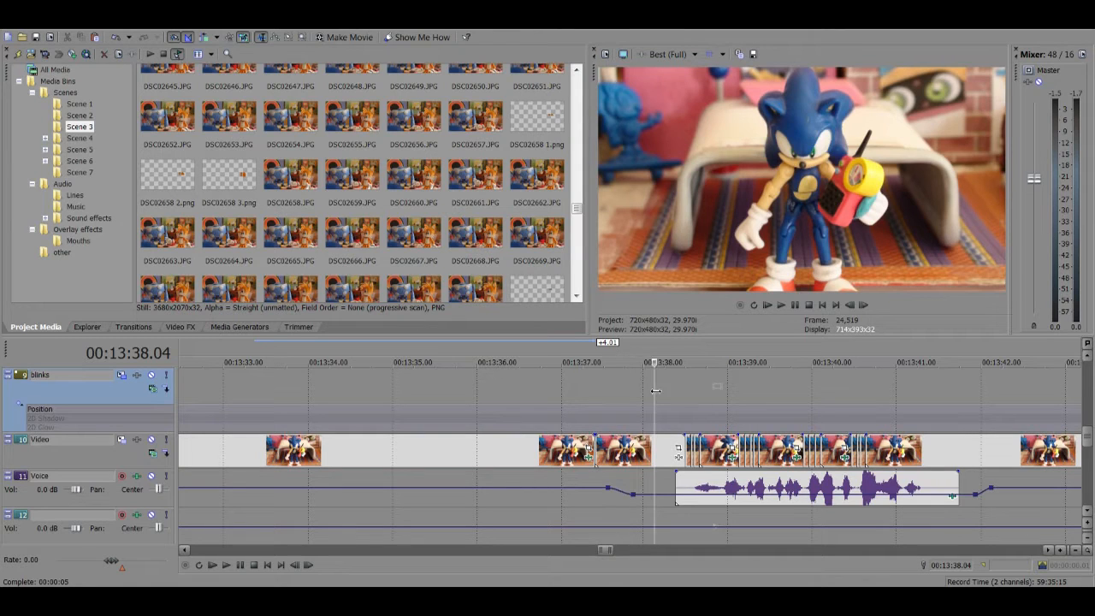
left_click(625, 393)
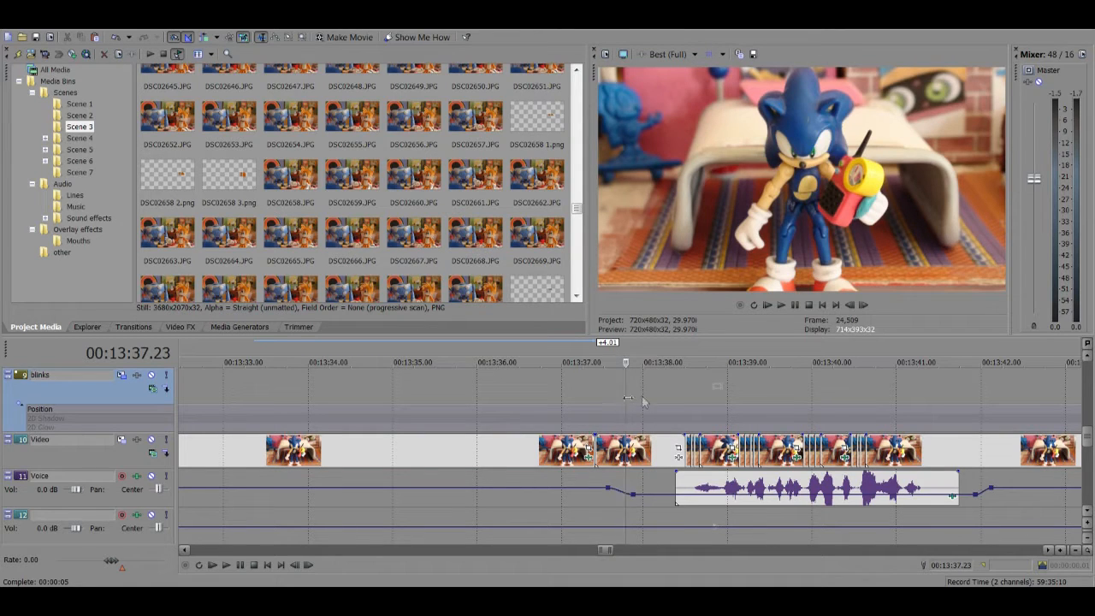
left_click(566, 395)
left_click(629, 390)
left_click(607, 404)
scroll(607, 405, "up", 2)
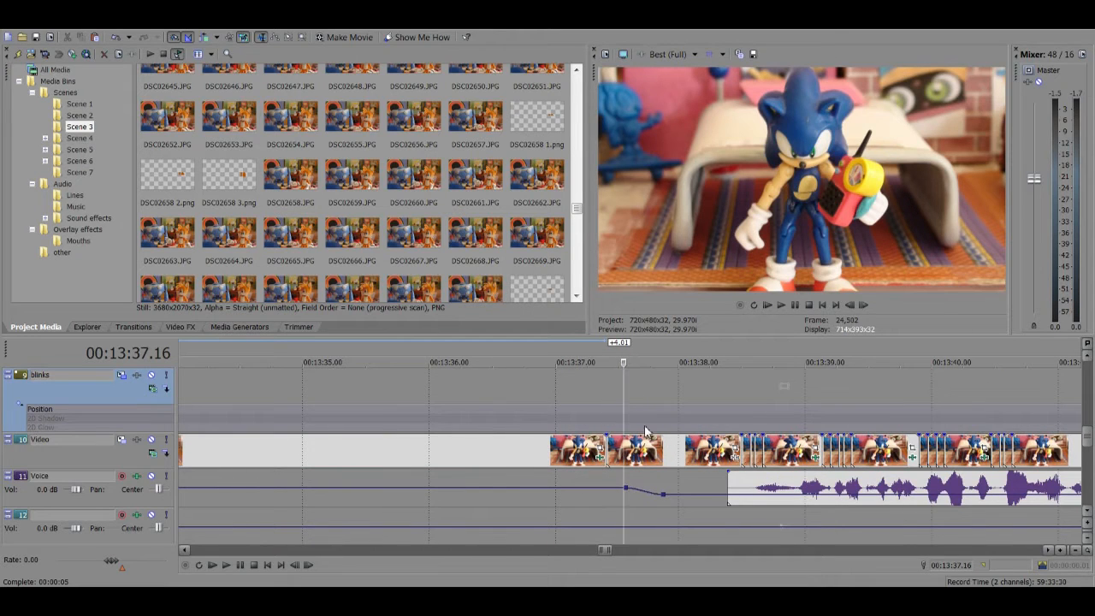
Step: Examine the short event after the cut more closely against the long event, ending with the short one selected at 00:13:37.23
left_click(666, 449)
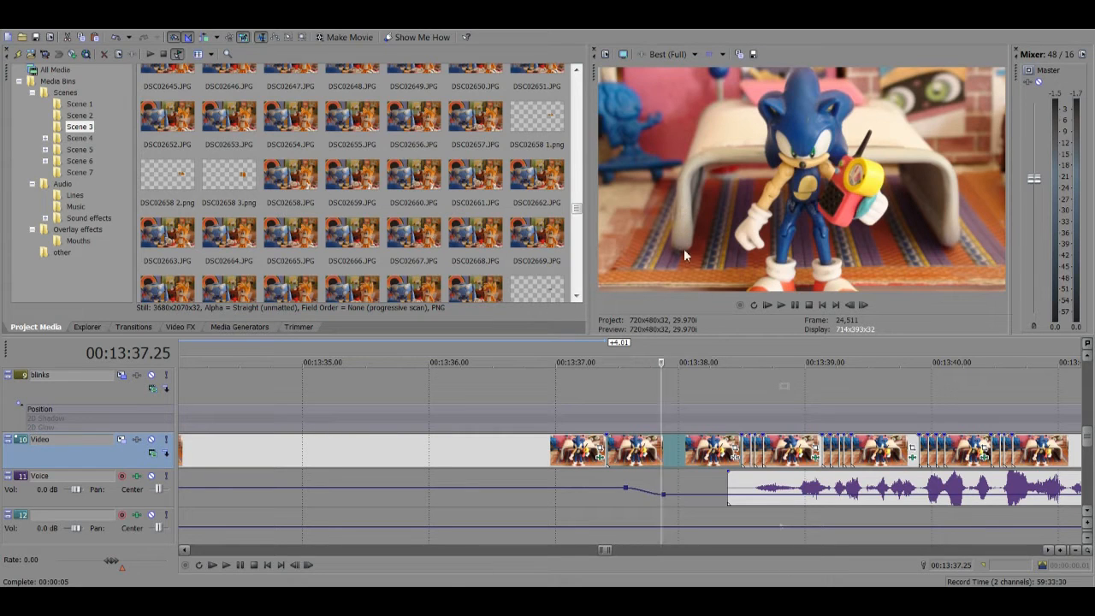
left_click(685, 453)
left_click(654, 454)
scroll(656, 458, "up", 1)
scroll(710, 459, "up", 1)
scroll(710, 459, "down", 1)
scroll(710, 459, "up", 1)
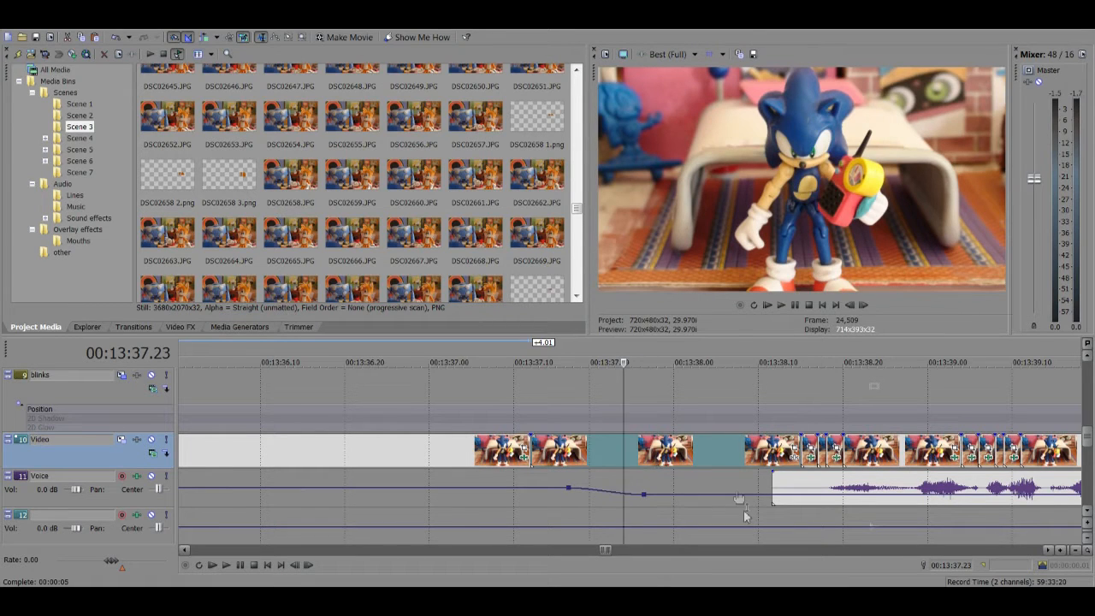
left_click(488, 450)
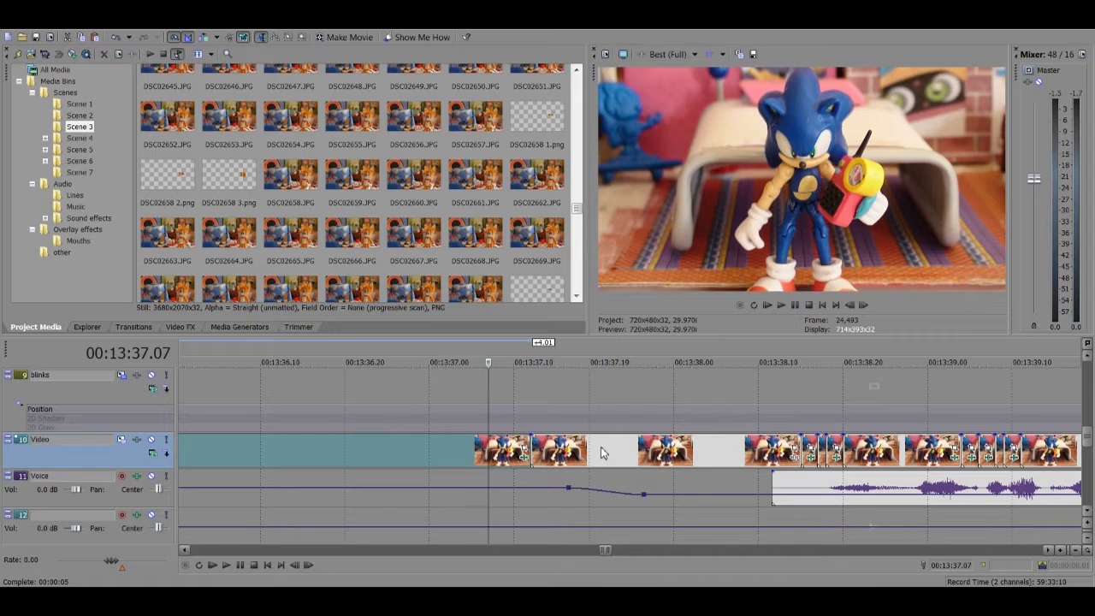
left_click(601, 452)
left_click(734, 456)
left_click(496, 444)
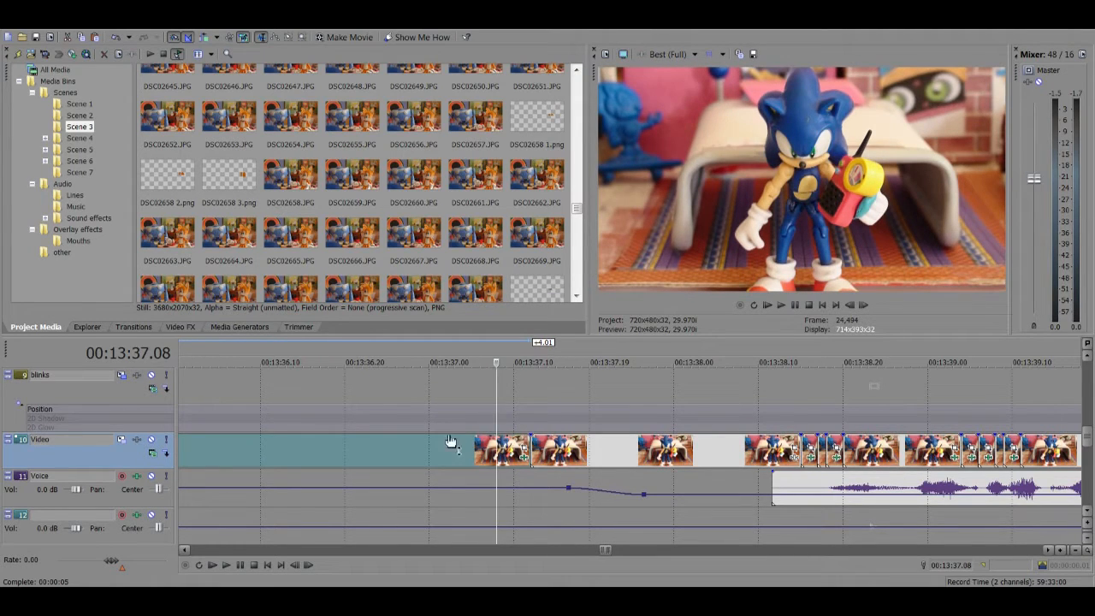
left_click(621, 442)
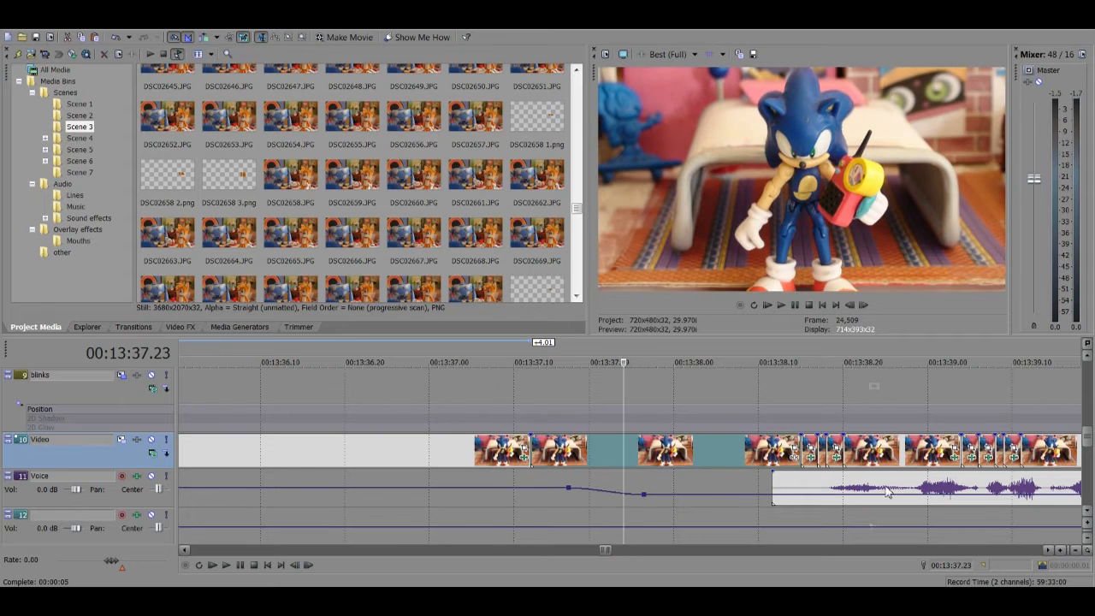
Step: Open the effect chooser for the short event and look through the saved Filter Packages
left_click(794, 462)
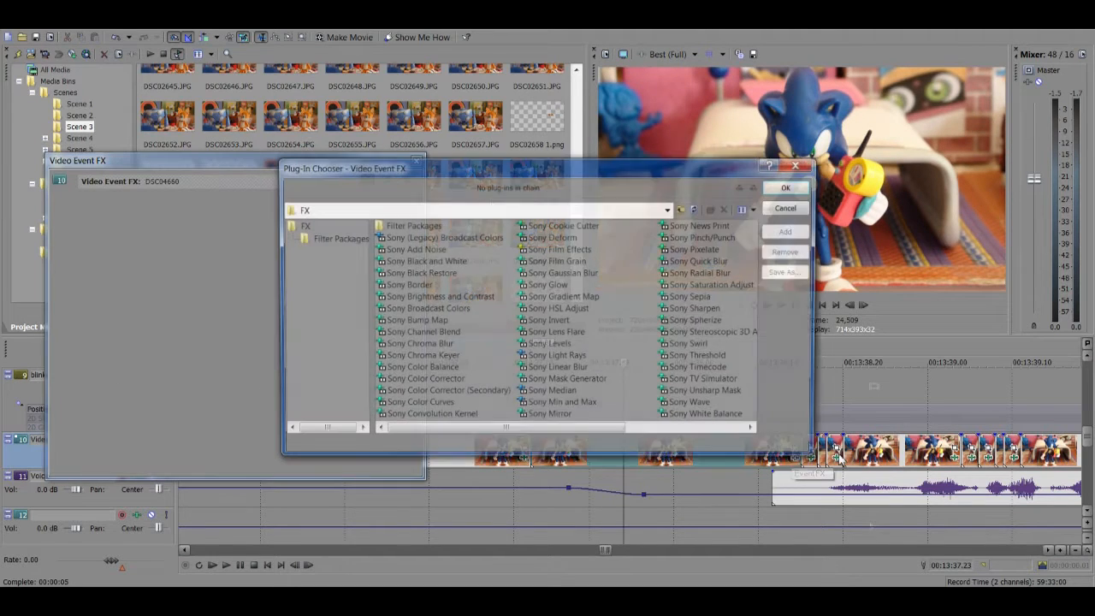
left_click(328, 237)
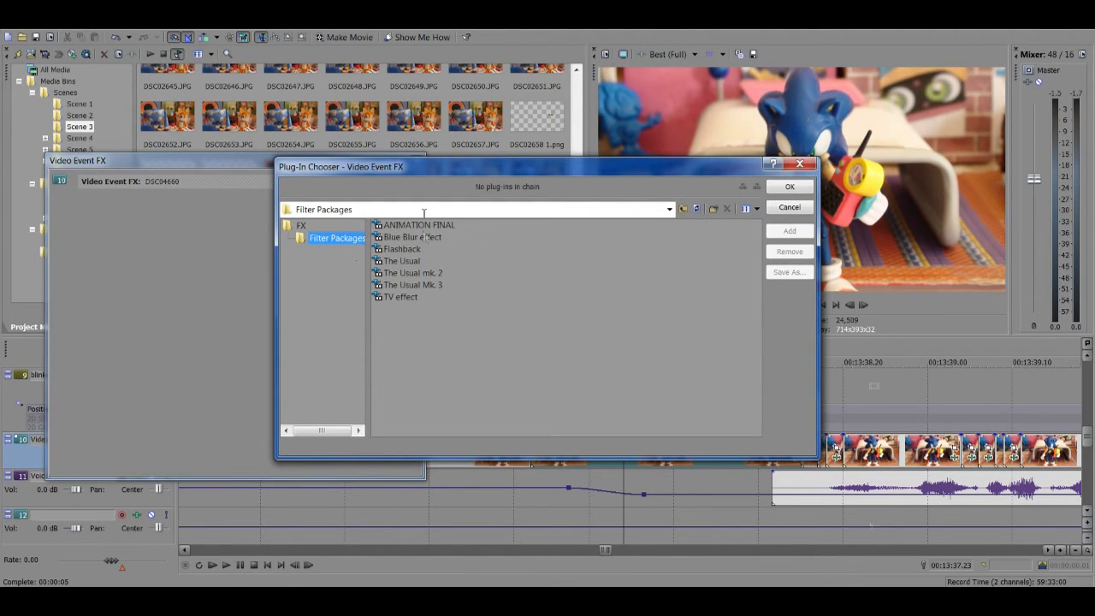
left_click(414, 285)
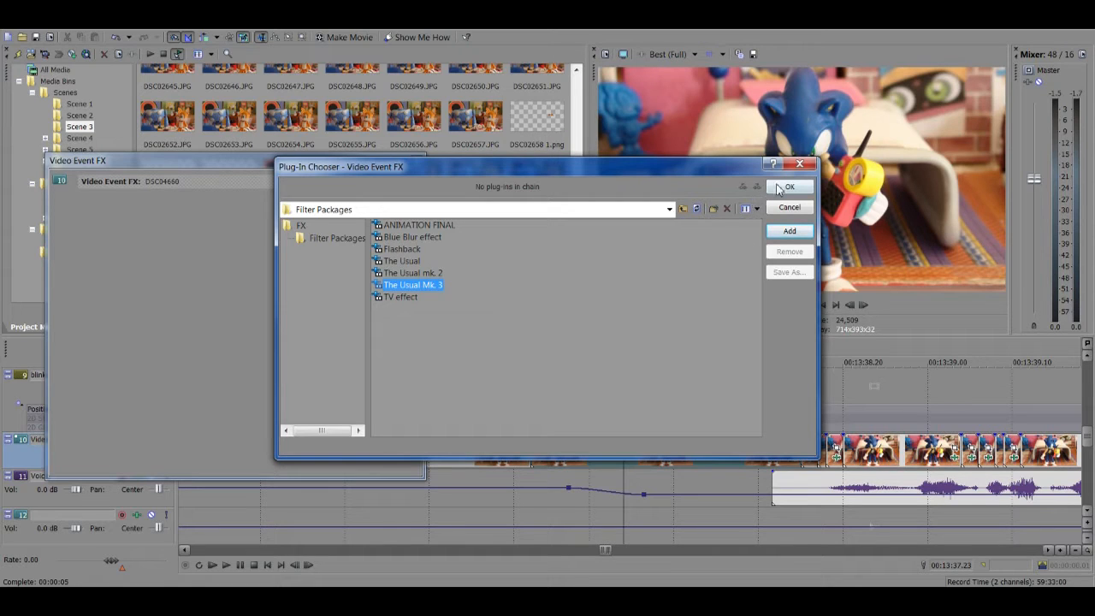
left_click(414, 264)
left_click(398, 262)
left_click(402, 249)
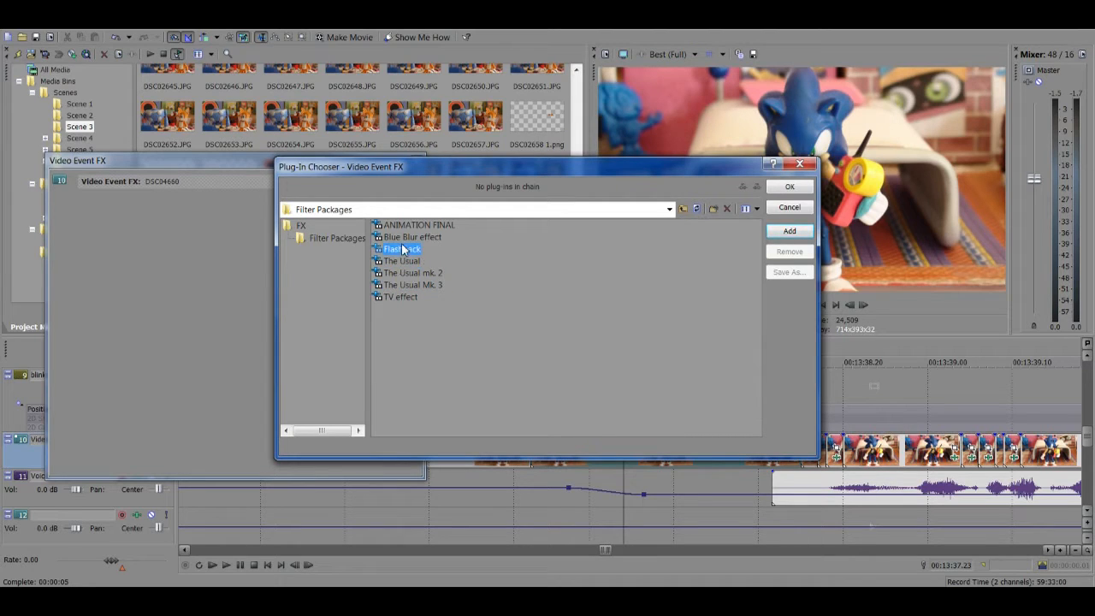
left_click(396, 298)
left_click(408, 240)
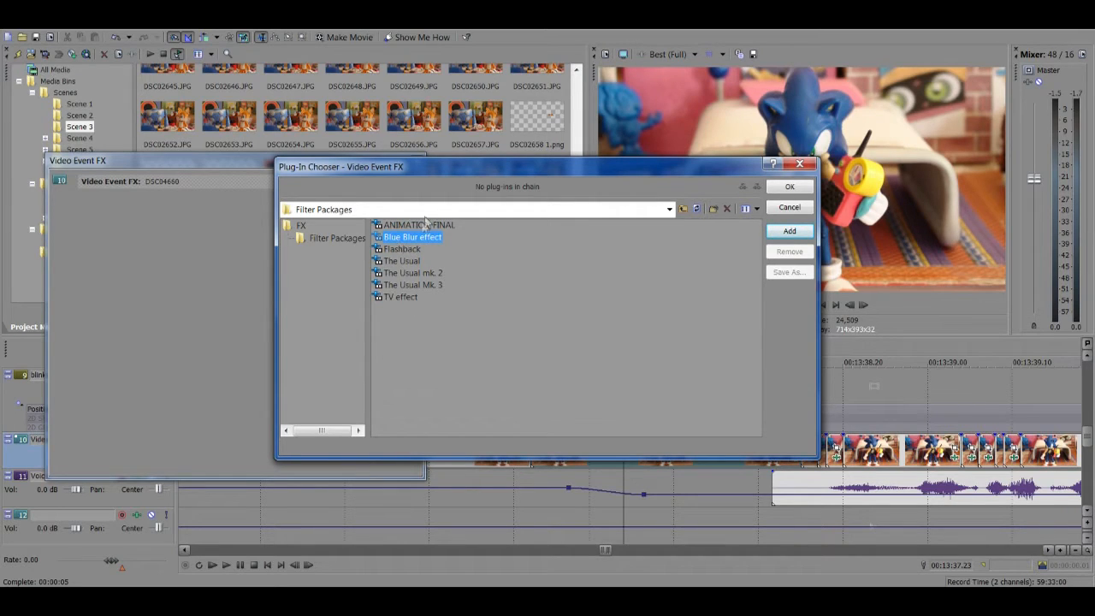
Step: Apply The Usual filter package to the short event's effect chain
left_click(407, 264)
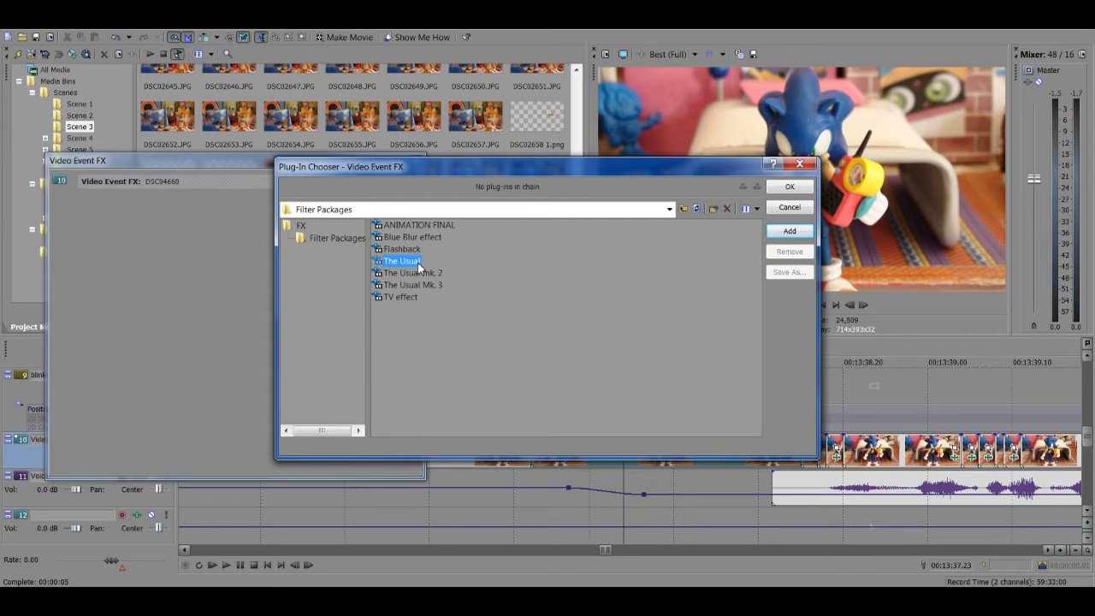
left_click(785, 232)
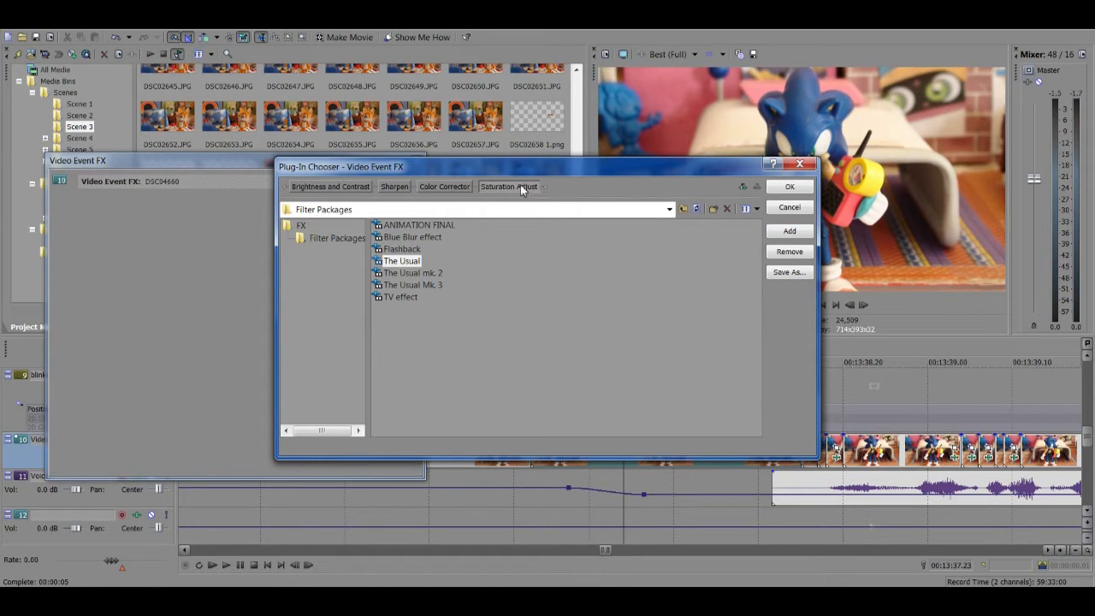
left_click(788, 186)
left_click_drag(294, 160, 307, 159)
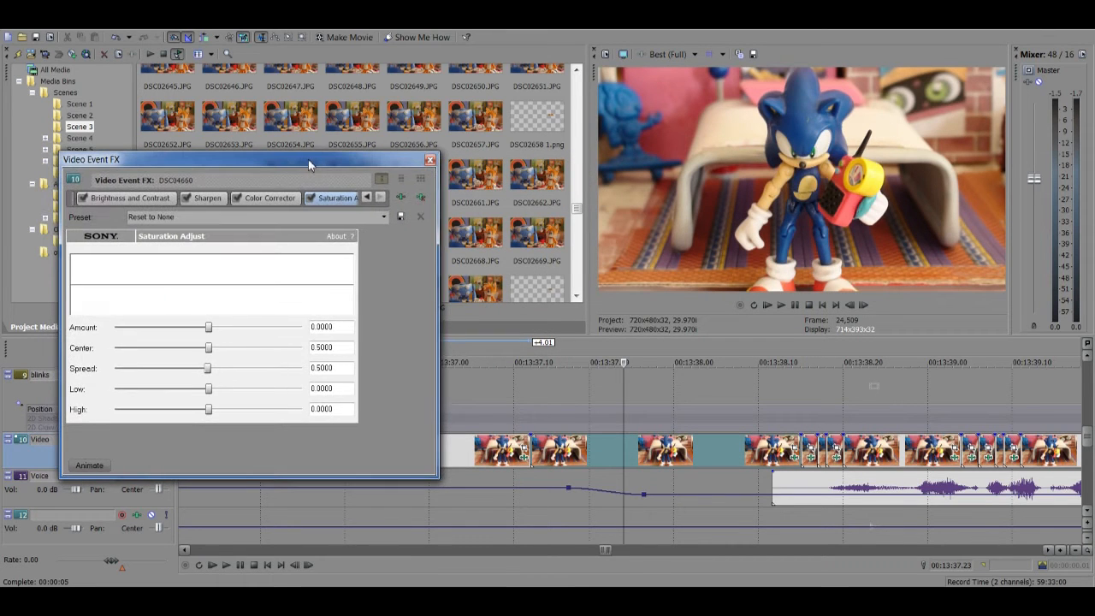
Step: Shift the Color Corrector's midtones slightly from neutral toward cyan on the Mid wheel
left_click(272, 198)
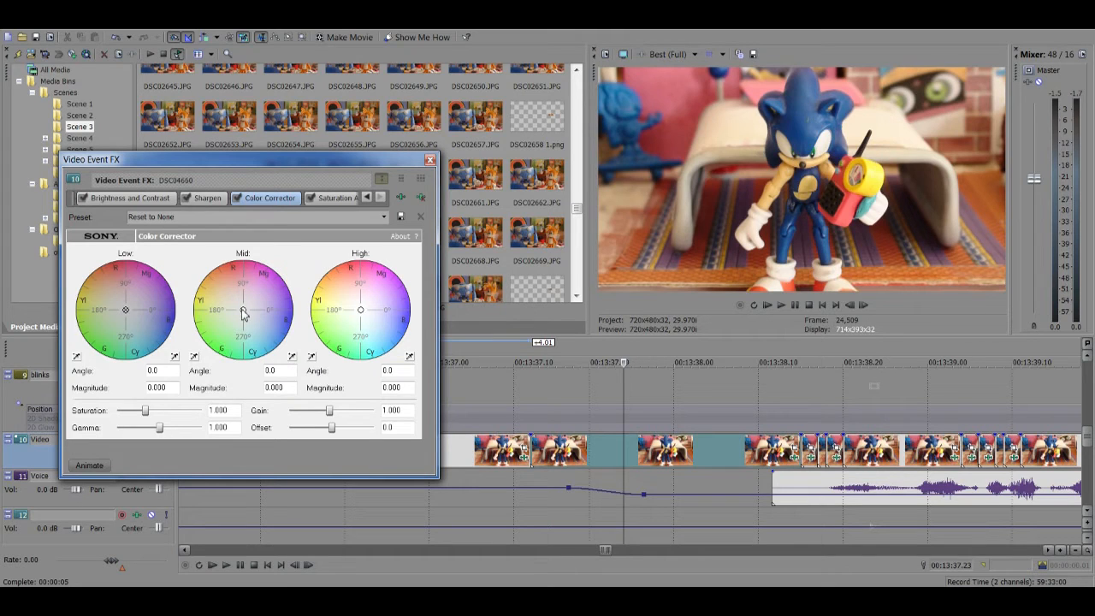
left_click_drag(243, 310, 251, 328)
left_click_drag(249, 321, 252, 323)
left_click_drag(251, 325, 251, 323)
Step: Try adjusting the Brightness value in the event's Brightness and Contrast effect
left_click(120, 198)
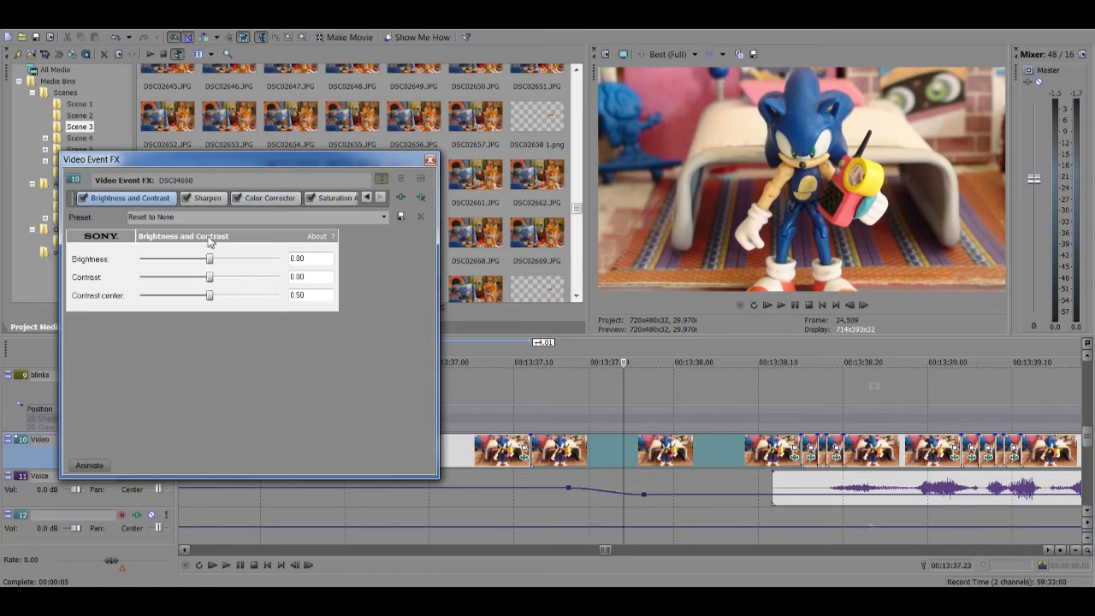
left_click(188, 261)
left_click(188, 261)
key("Right")
key("Right")
Step: Copy the short event together with its effects from the Video track
left_click(731, 387)
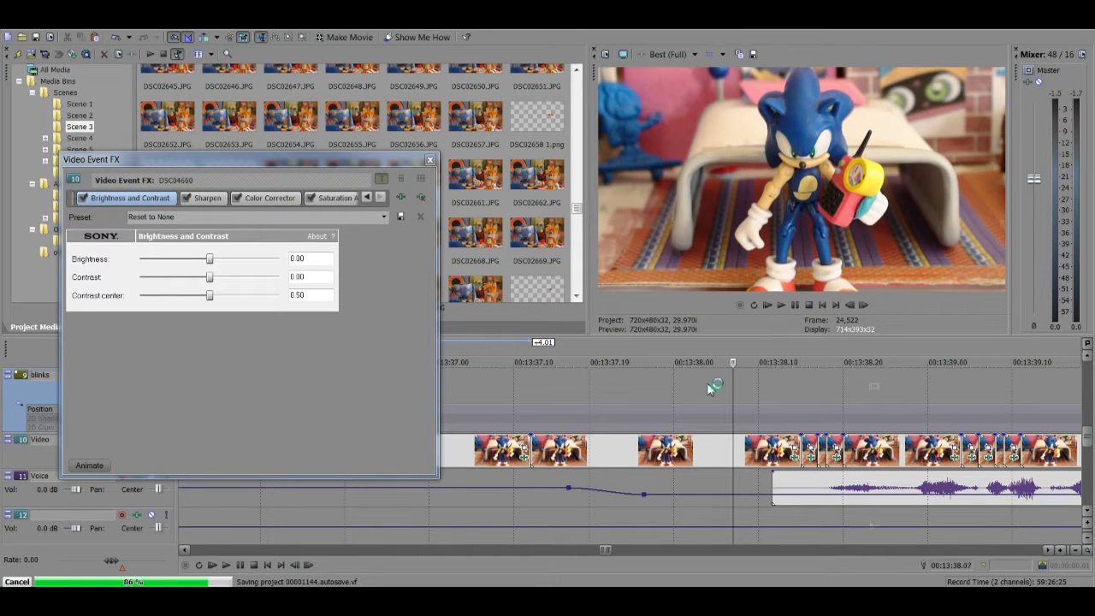
scroll(708, 386, "down", 2)
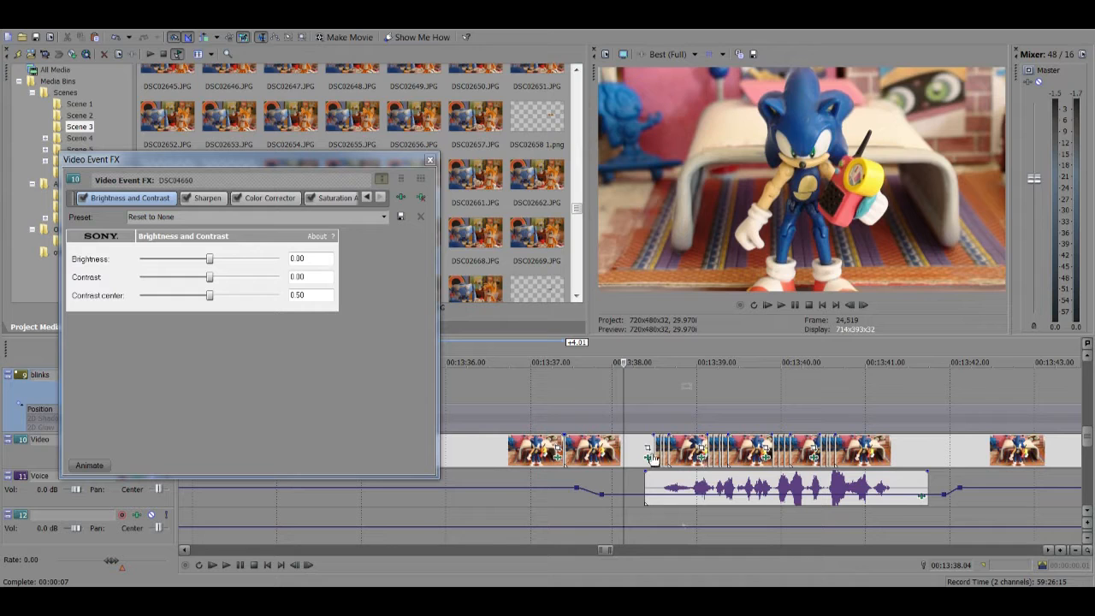
right_click(640, 454)
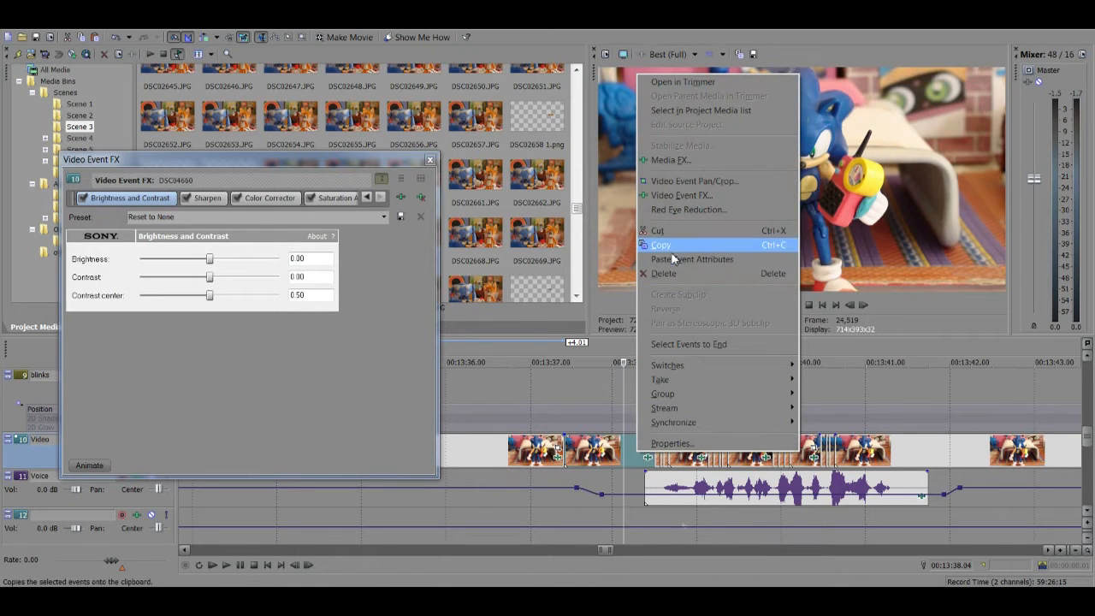
left_click(671, 248)
Step: Compare the short event with the preceding long event and bring up the Paste Event Attributes option for the long one
left_click(532, 456)
left_click(609, 456)
left_click(513, 452)
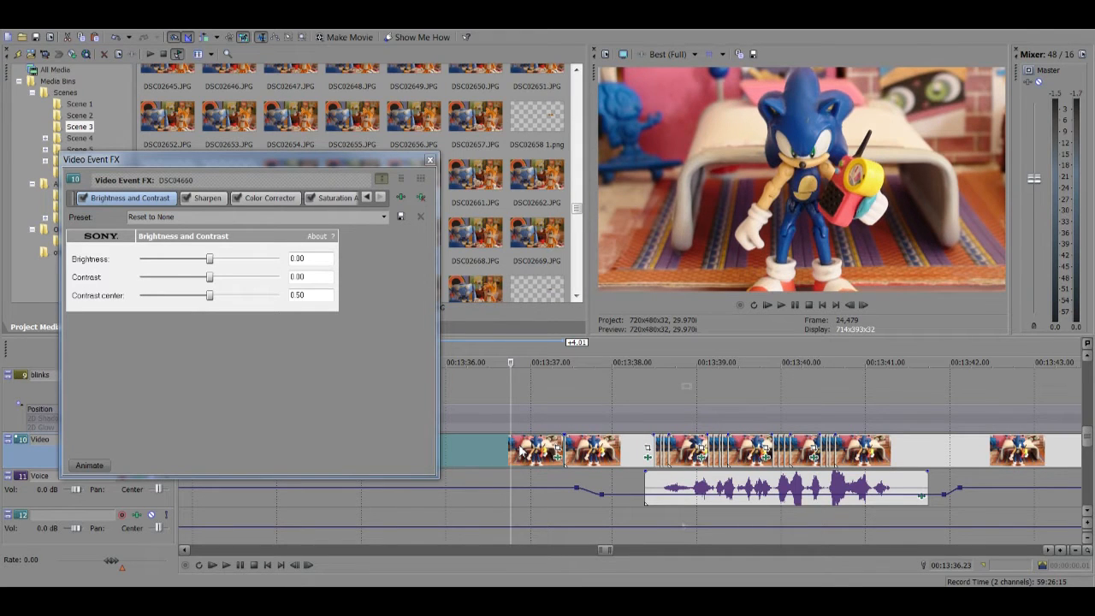
right_click(520, 452)
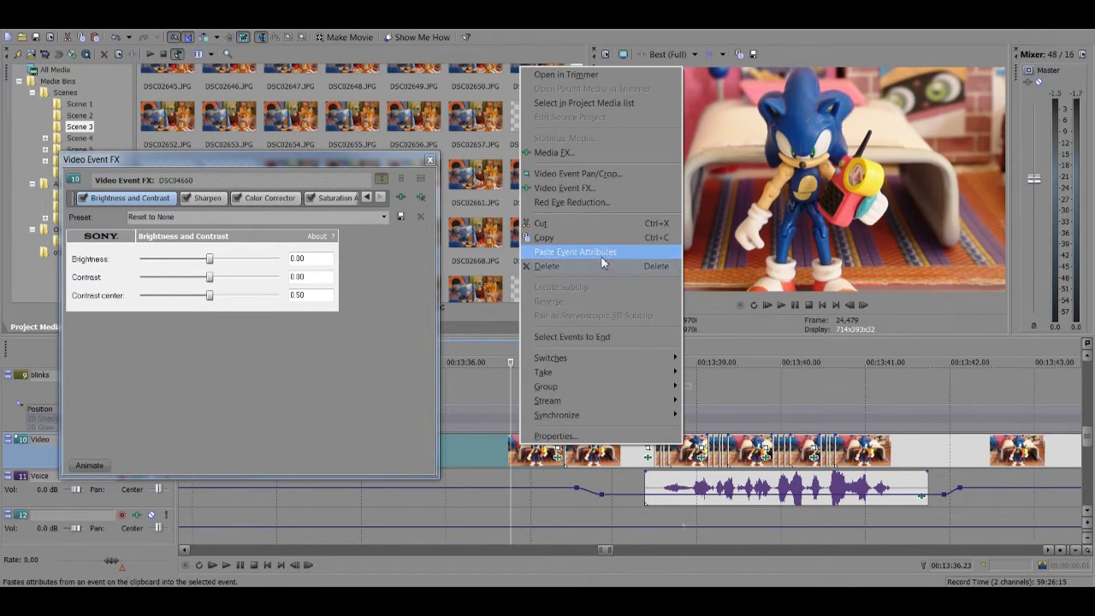
left_click(749, 391)
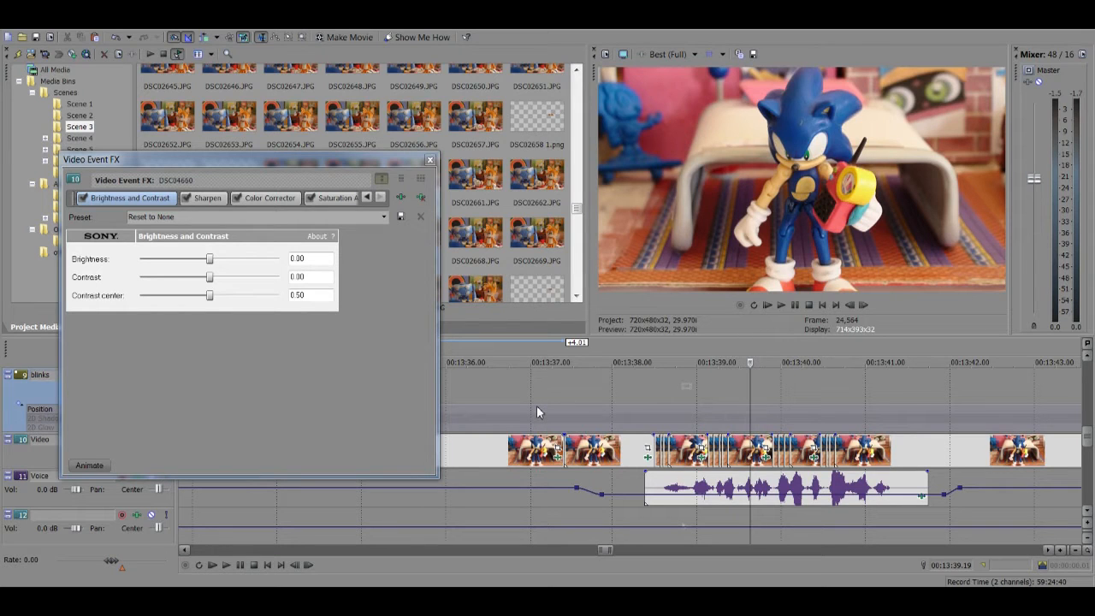
Step: Try a higher Sharpen amount on the short event
left_click(609, 421)
scroll(632, 436, "up", 2)
left_click(686, 461)
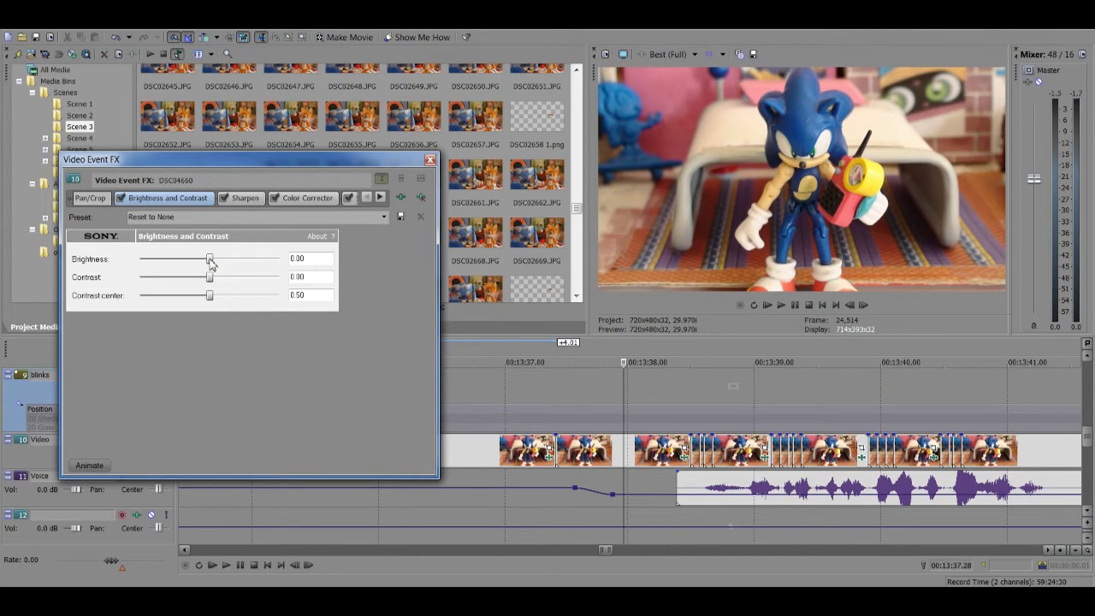
left_click(246, 200)
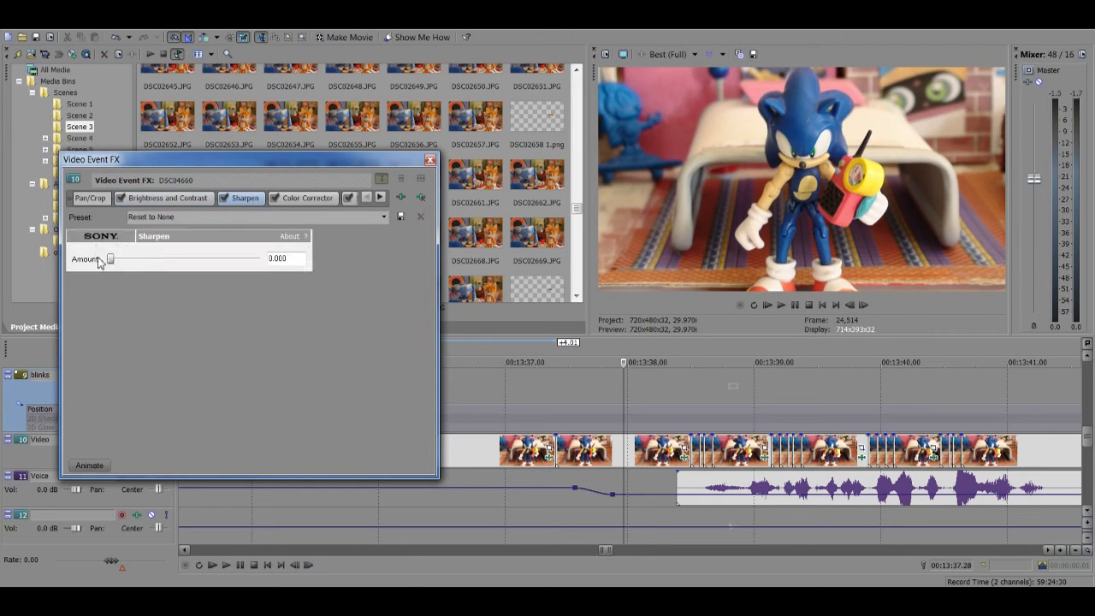
left_click_drag(109, 259, 156, 261)
Step: Try the short event's Saturation Adjust Low value at -1.0000, settle on 0.1200, and close the effects window
left_click(297, 196)
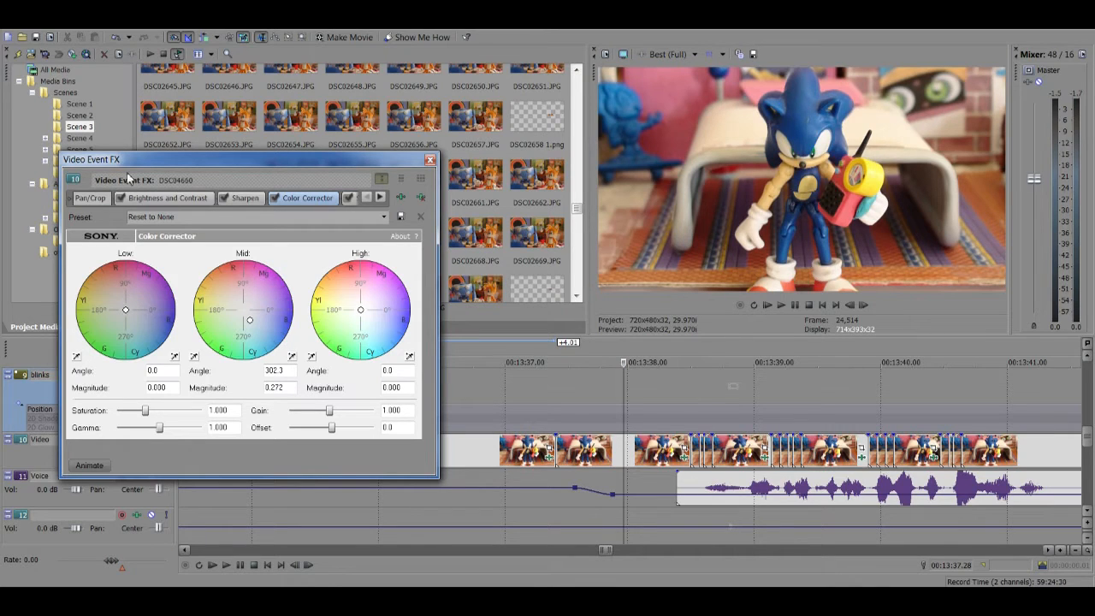
left_click(152, 199)
left_click(381, 197)
left_click(325, 198)
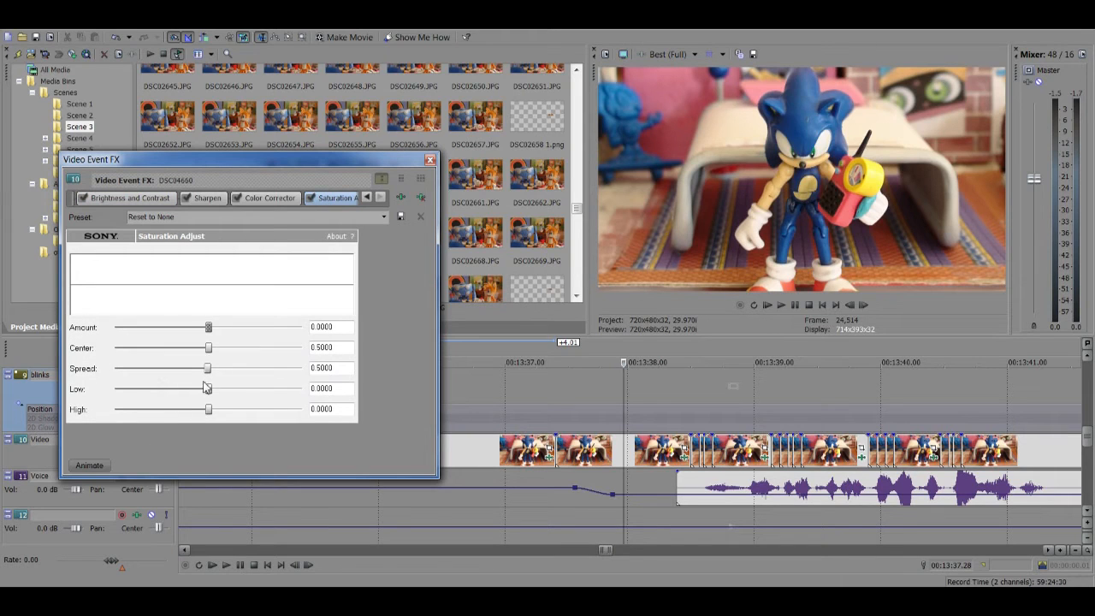
left_click_drag(207, 392, 3, 395)
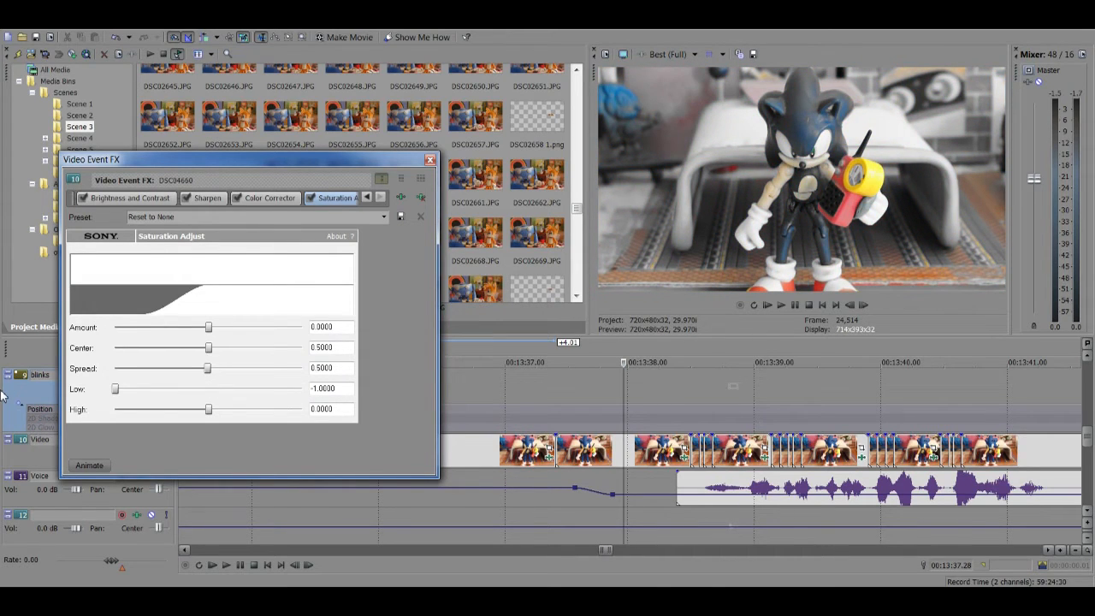
left_click_drag(2, 395, 221, 395)
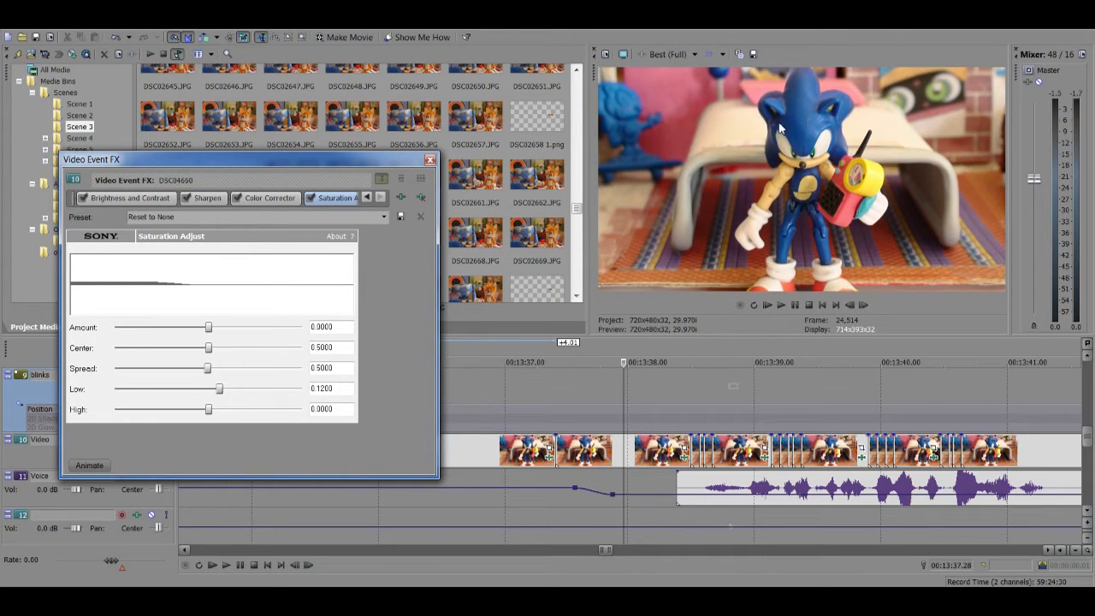
left_click(430, 163)
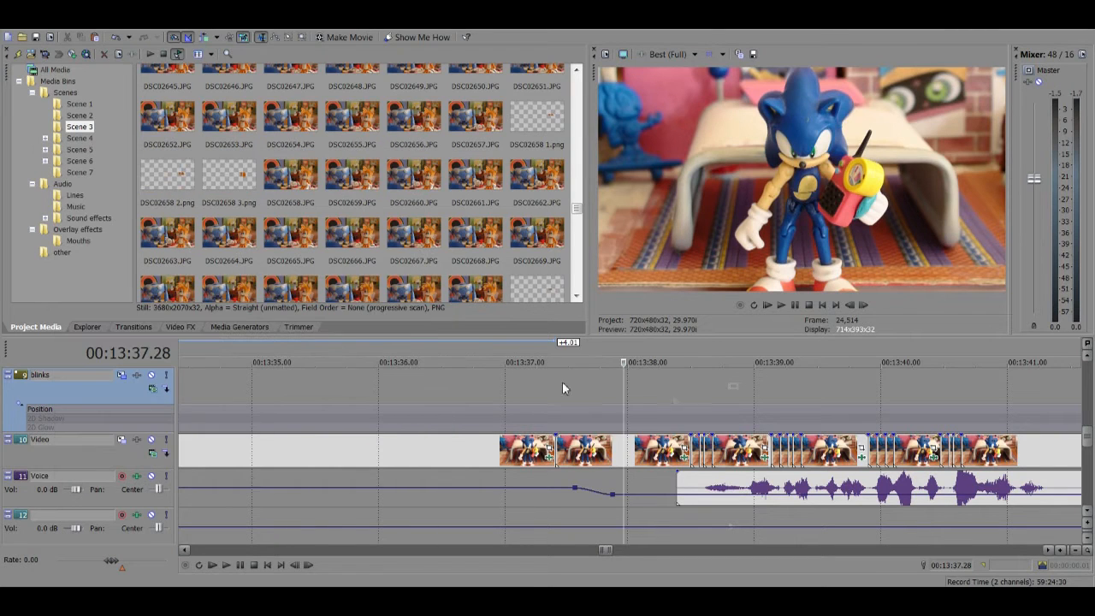
Step: Reopen the short event's effect chooser and remove every effect from its chain
left_click(649, 450)
left_click(683, 457)
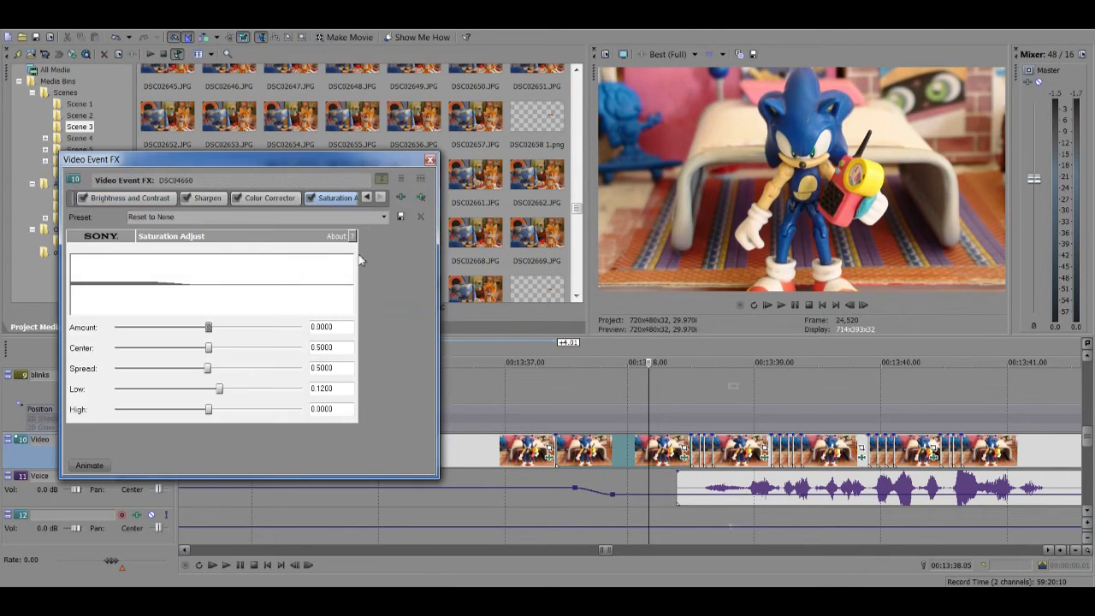
left_click(401, 198)
left_click(429, 275)
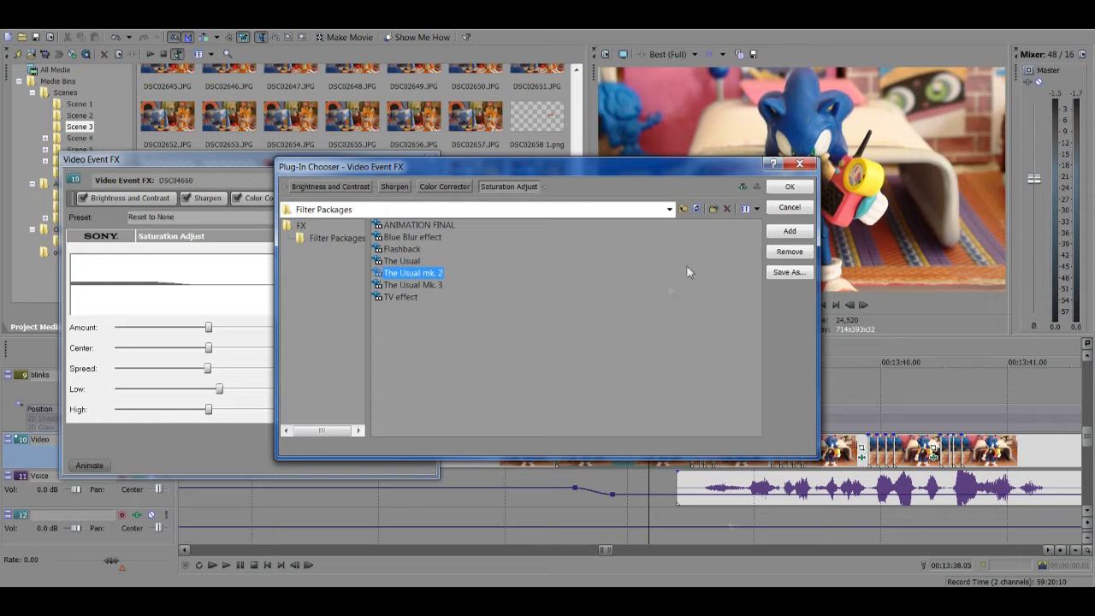
left_click(791, 253)
left_click(796, 255)
left_click(800, 257)
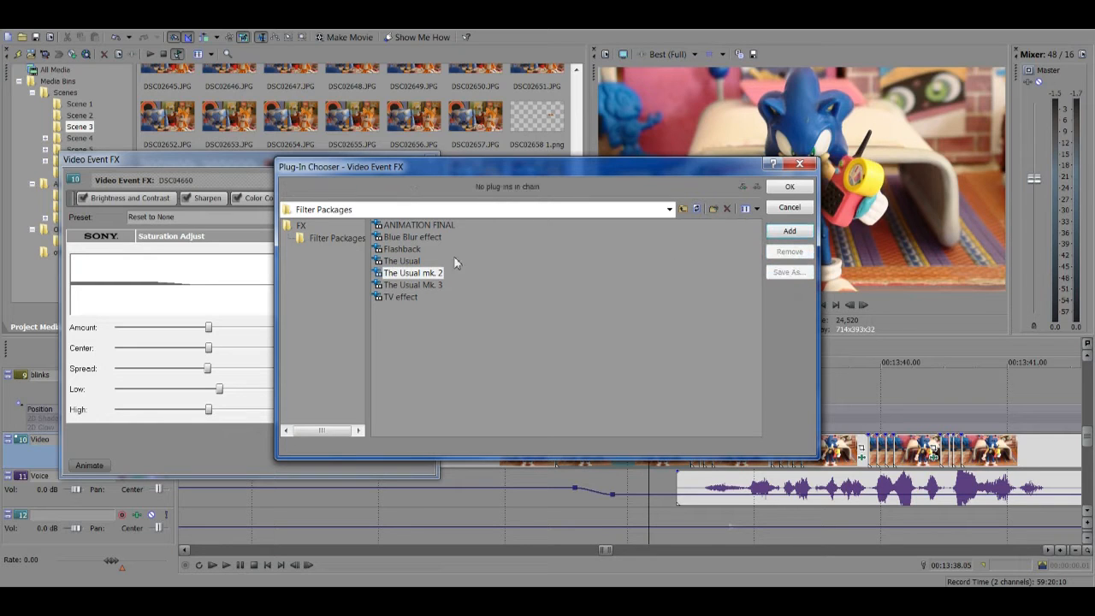
Step: Try The Usual mk. 2 filter package on the empty chain and look through its effects
left_click(413, 273)
left_click(787, 231)
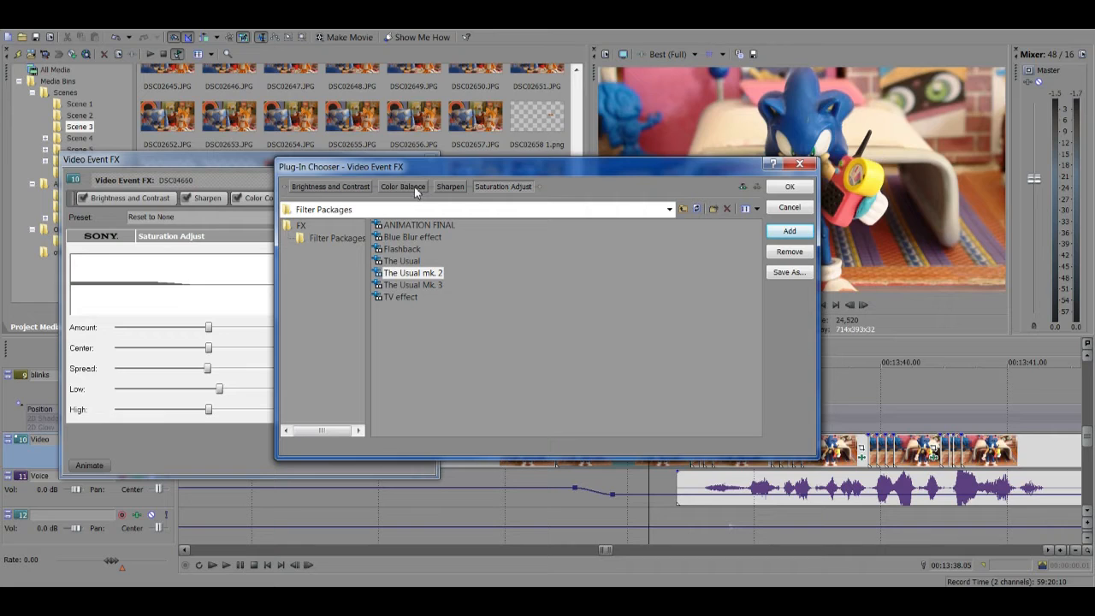
left_click(414, 186)
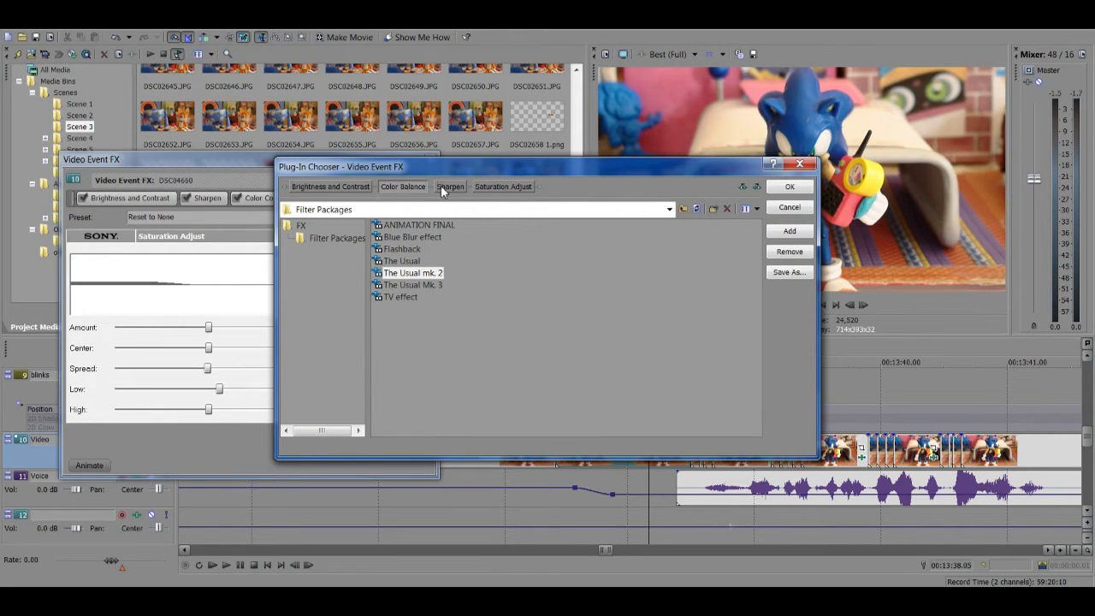
left_click(339, 186)
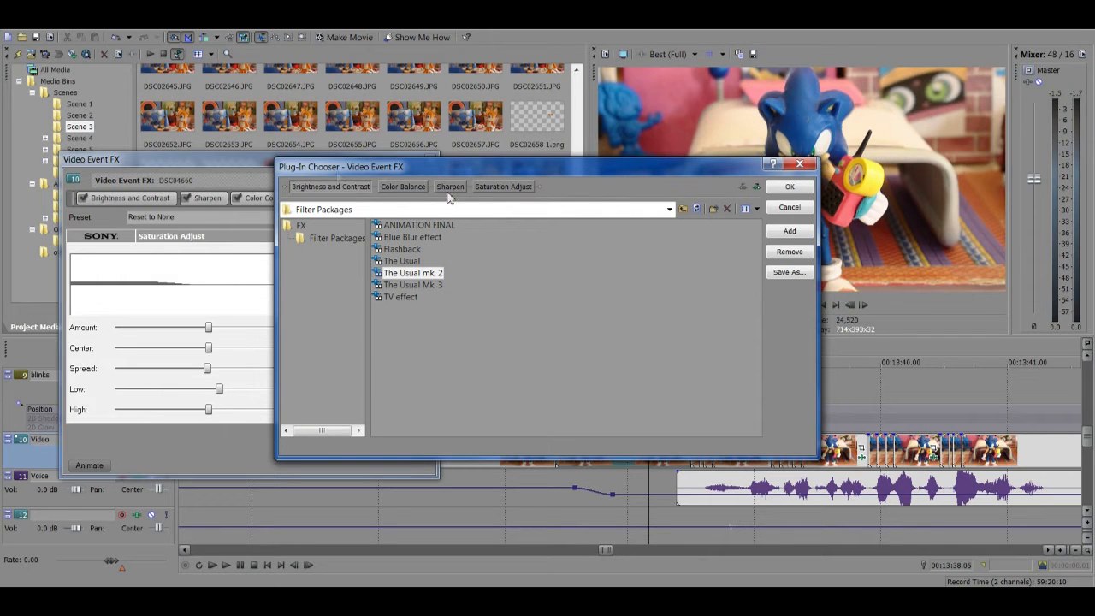
left_click(399, 188)
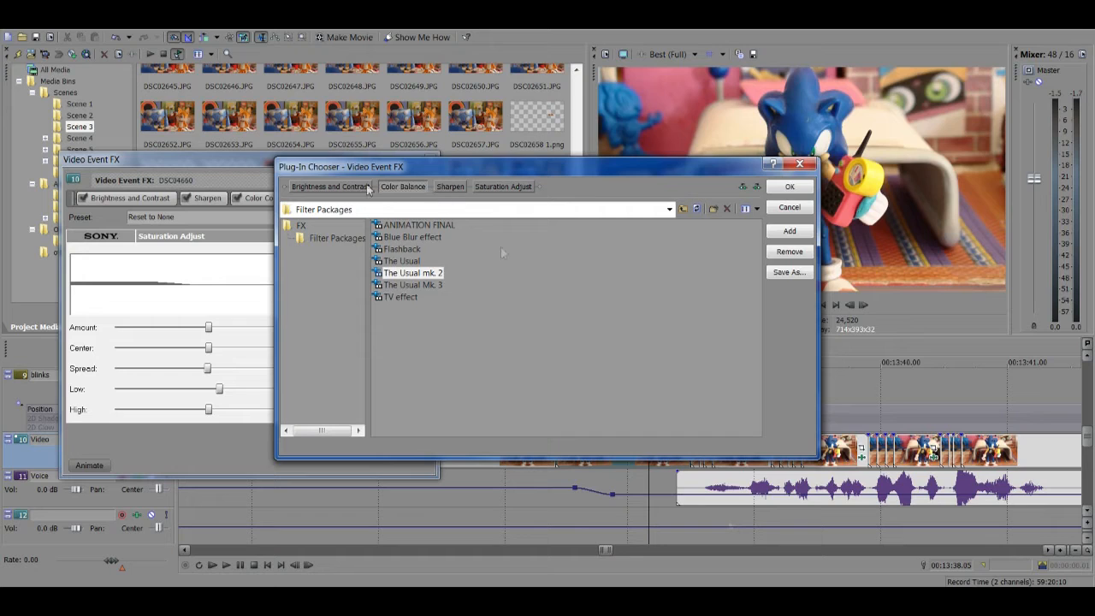
Step: Clear the chain, add The Usual Mk. 3 filter package, and apply it to the short event
left_click(788, 252)
left_click(788, 251)
left_click(788, 251)
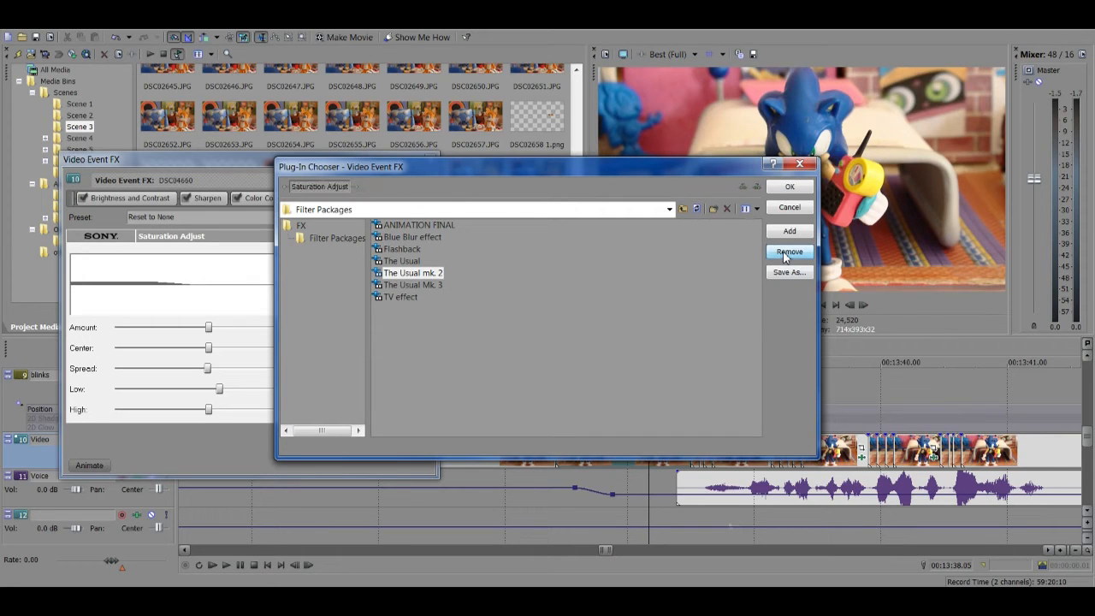
left_click(787, 251)
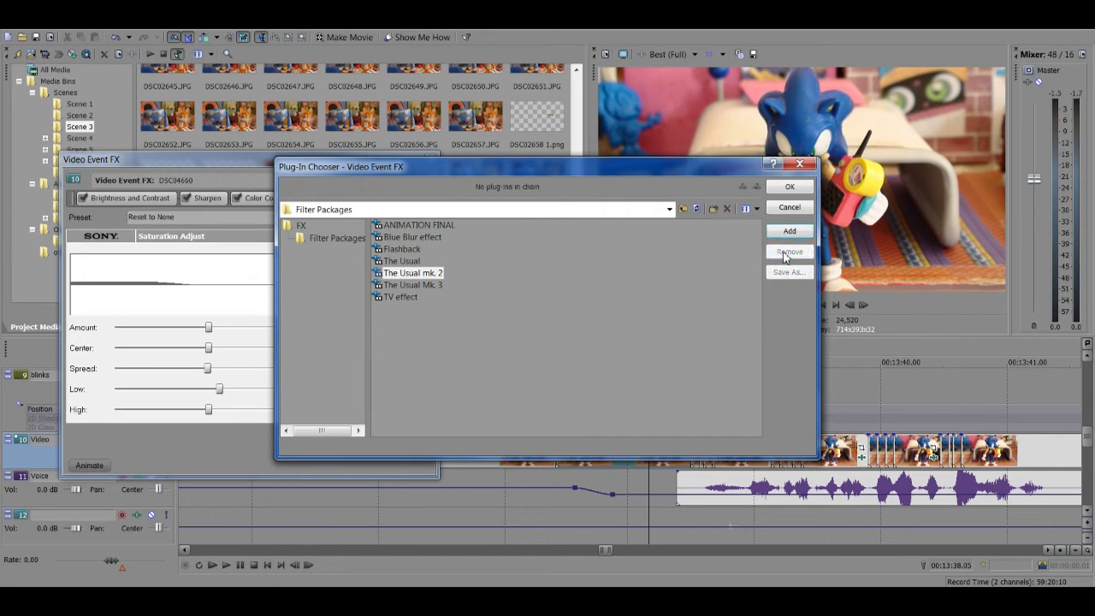
double_click(416, 283)
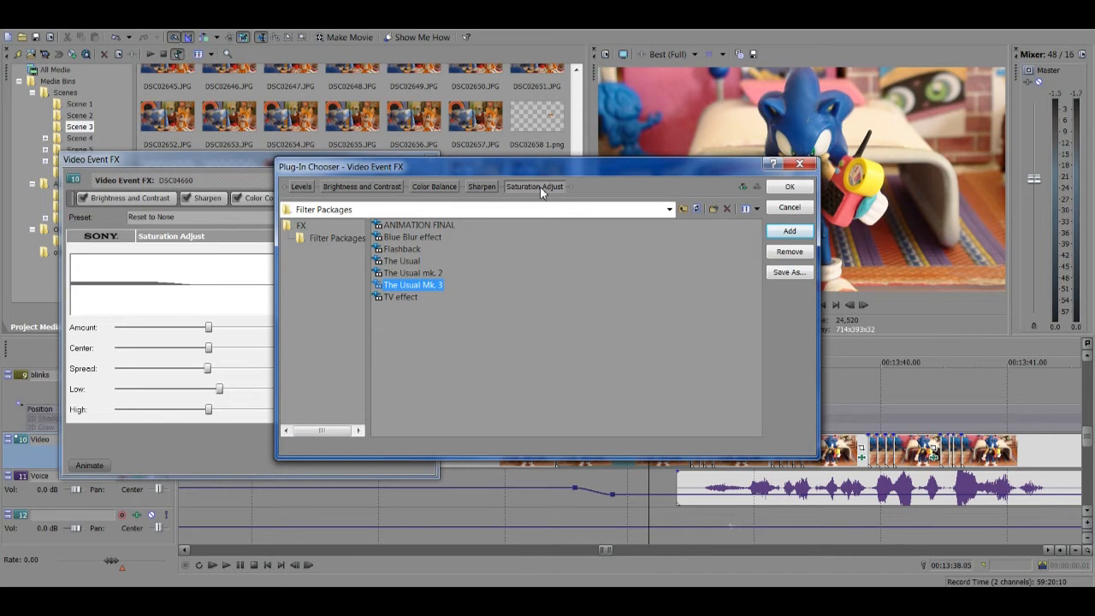
left_click(774, 188)
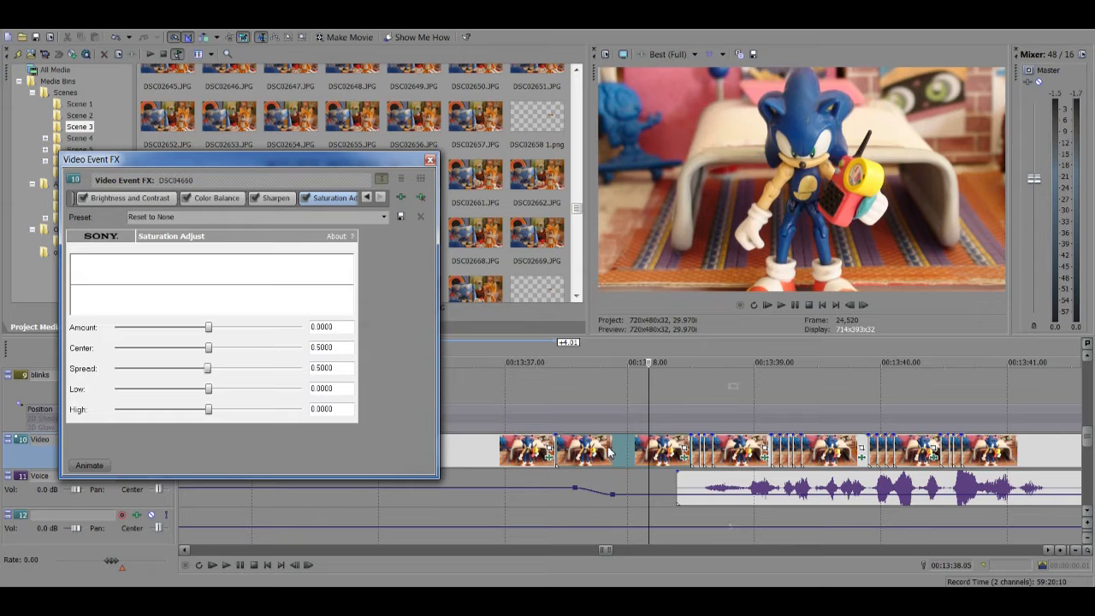
Step: Compare the short event's picture under the new package with the frames of the neighbouring events
left_click(507, 460)
left_click(623, 455)
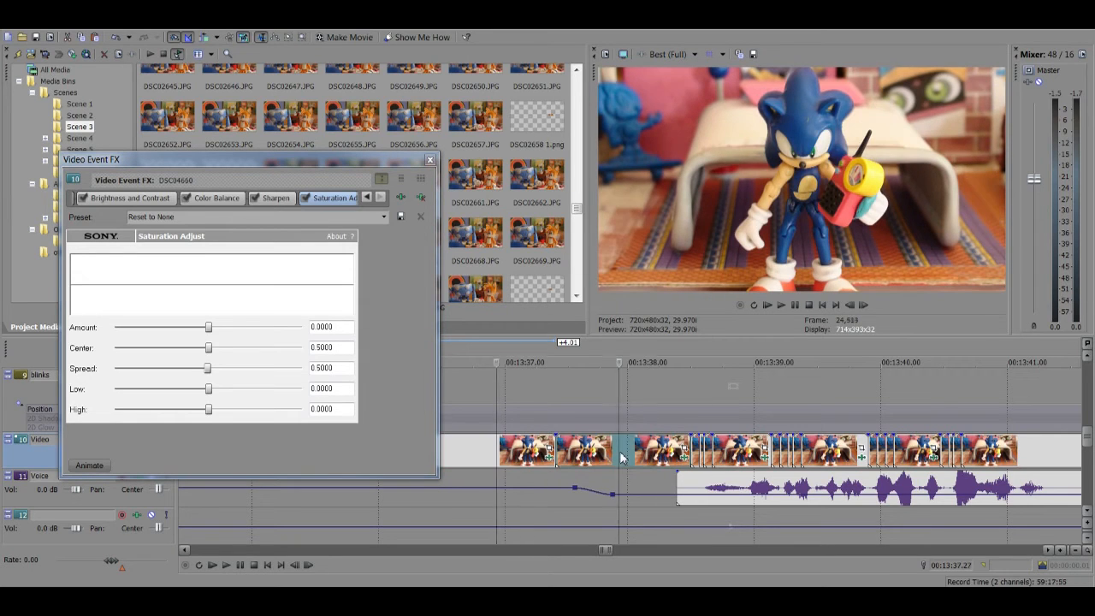
left_click(526, 460)
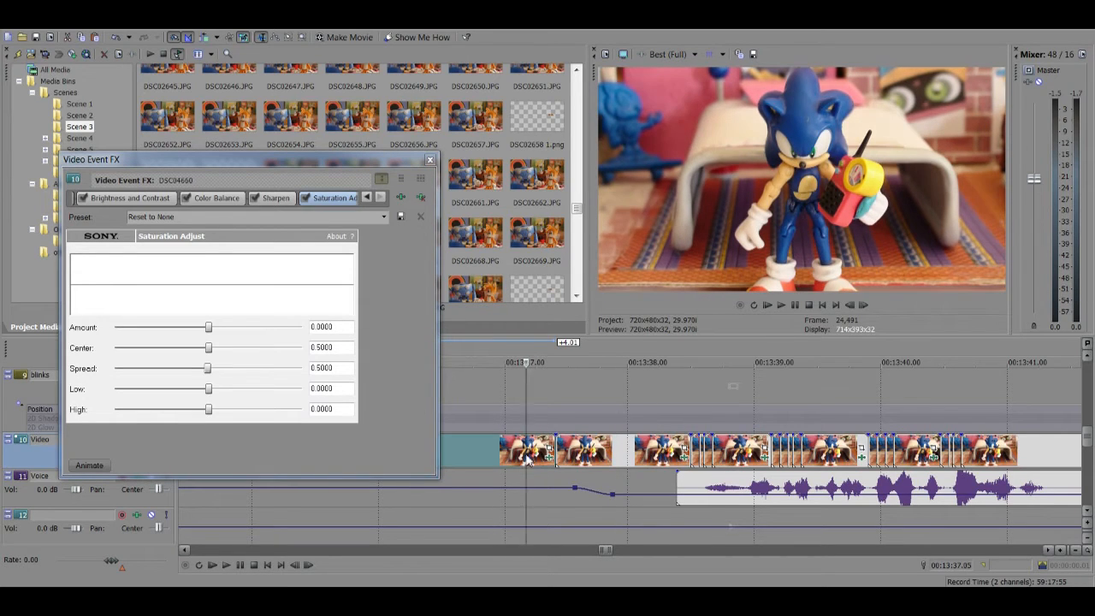
left_click(591, 451)
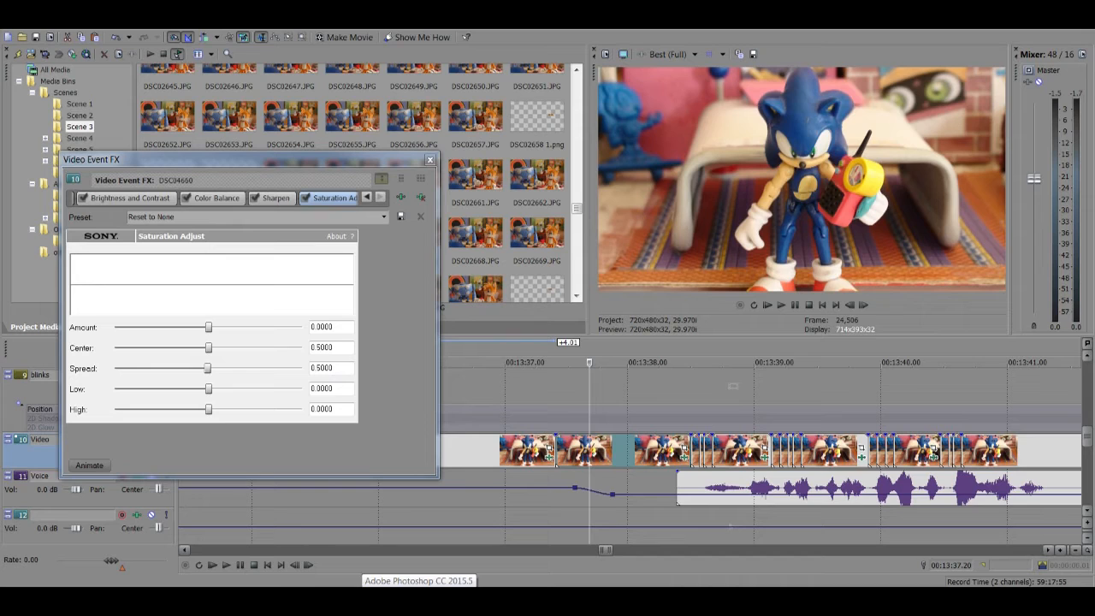
left_click(356, 162)
left_click(625, 383)
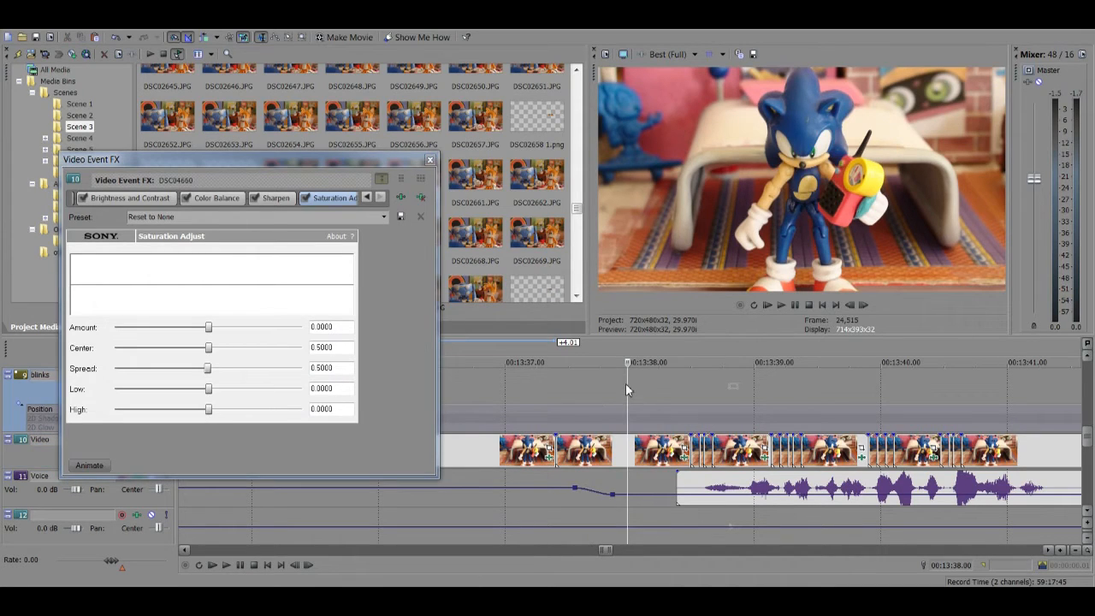
left_click(660, 389)
left_click(691, 382)
left_click(627, 389)
Step: Set the short event's Sharpen amount to 0.297 and raise the Saturation Adjust Low value slightly
left_click(274, 198)
left_click_drag(111, 259, 155, 262)
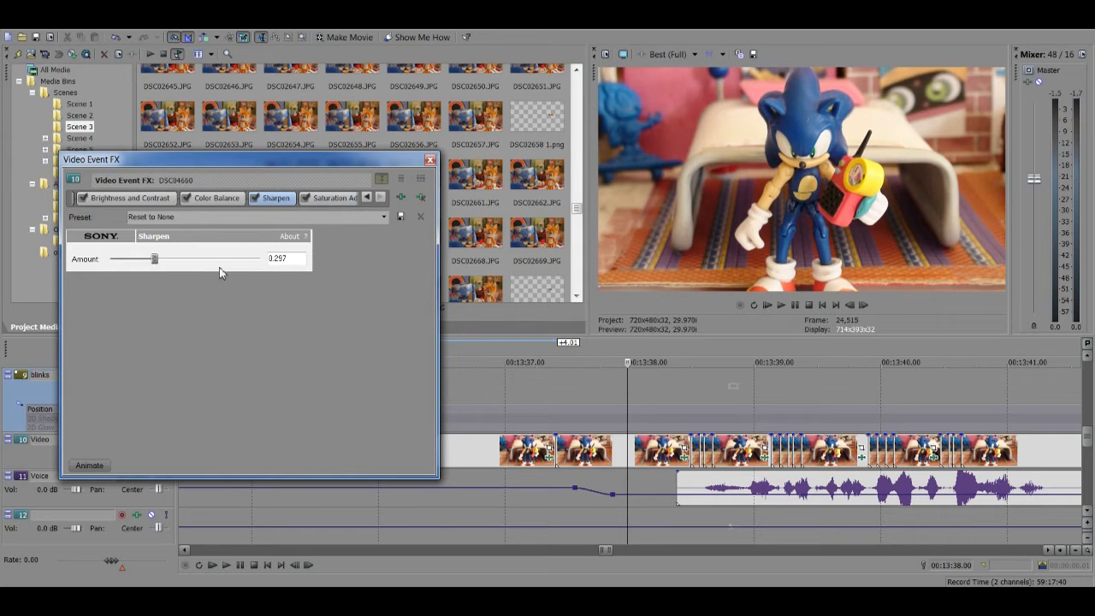
left_click(335, 198)
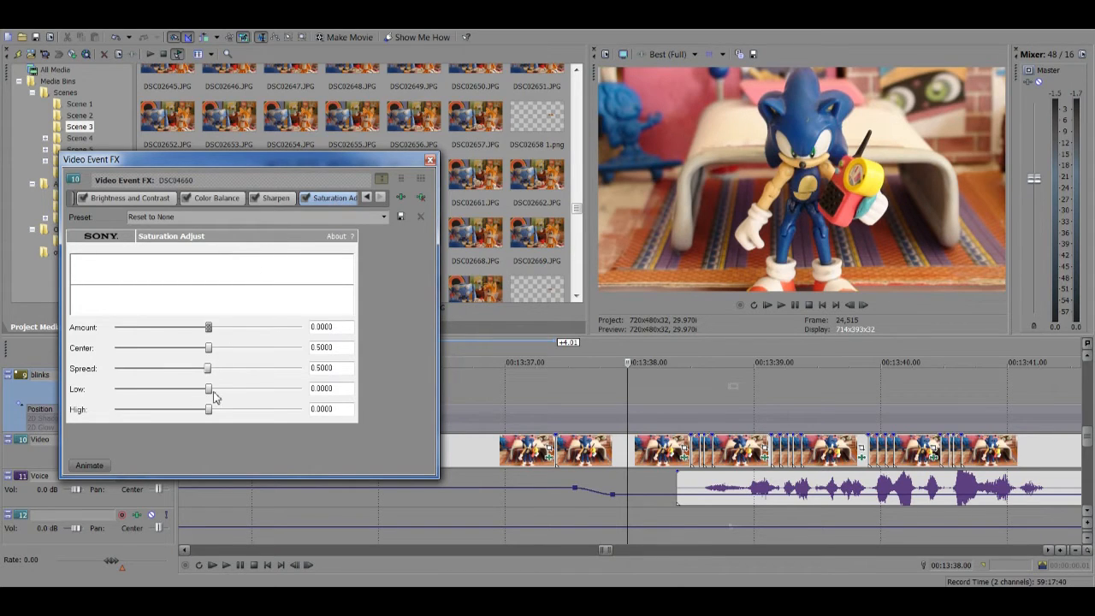
left_click_drag(209, 395, 226, 396)
Step: Set the midtone Blue value in the short event's Color Balance effect to 0.0420
left_click(216, 201)
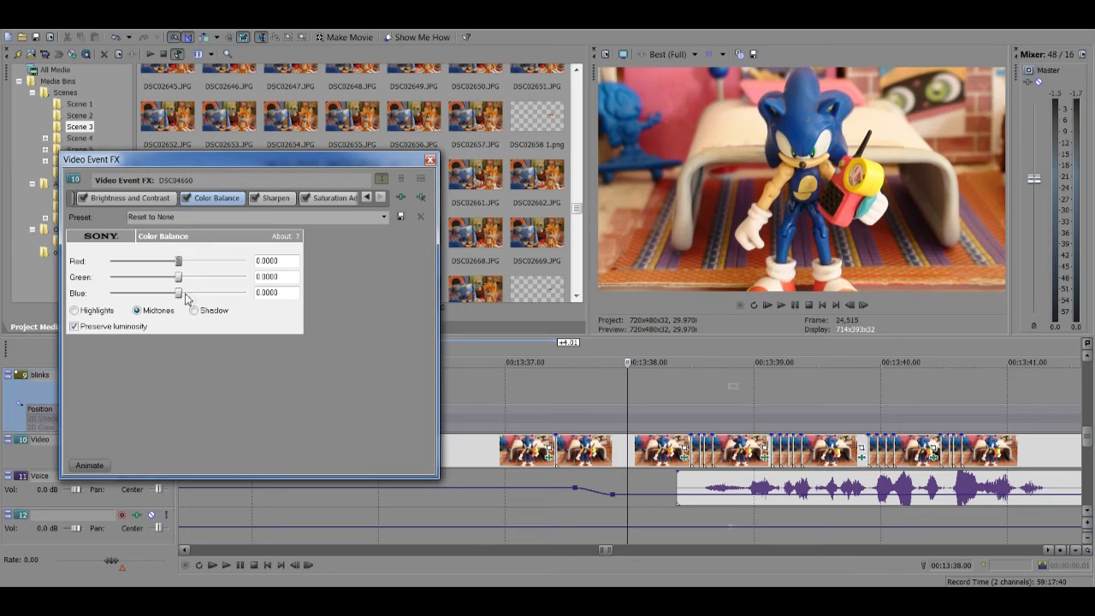
left_click_drag(178, 295, 182, 302)
mouse_move(183, 305)
left_mouse_down()
mouse_move(240, 304)
mouse_move(180, 296)
mouse_move(188, 304)
left_mouse_up()
Step: Examine the Brightness and Contrast settings and compare the corrected short event with the event after it
left_click(367, 198)
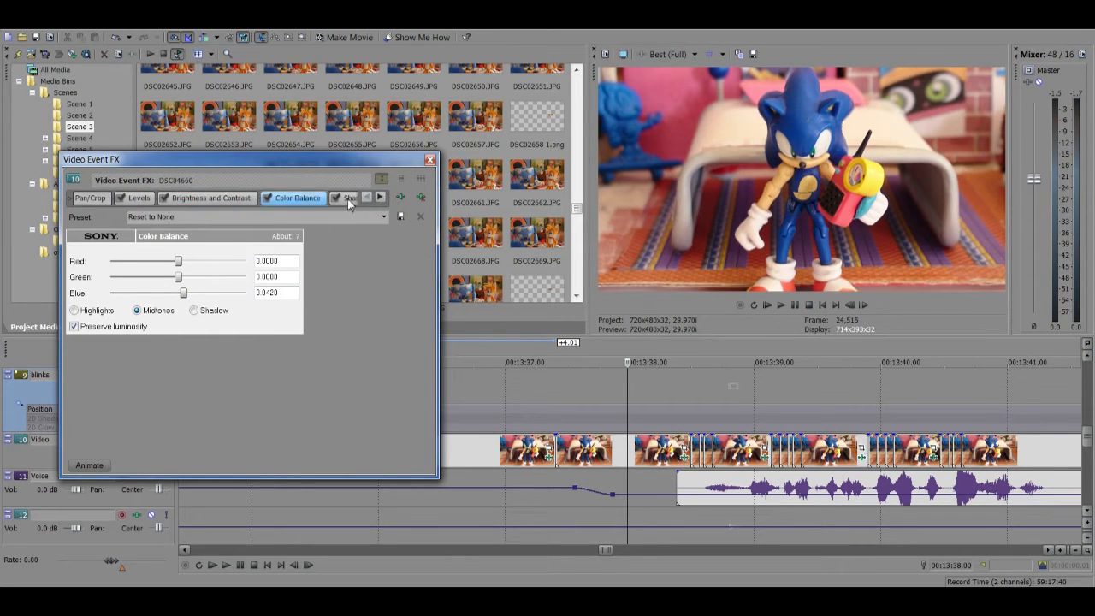
left_click(210, 198)
left_click(616, 452)
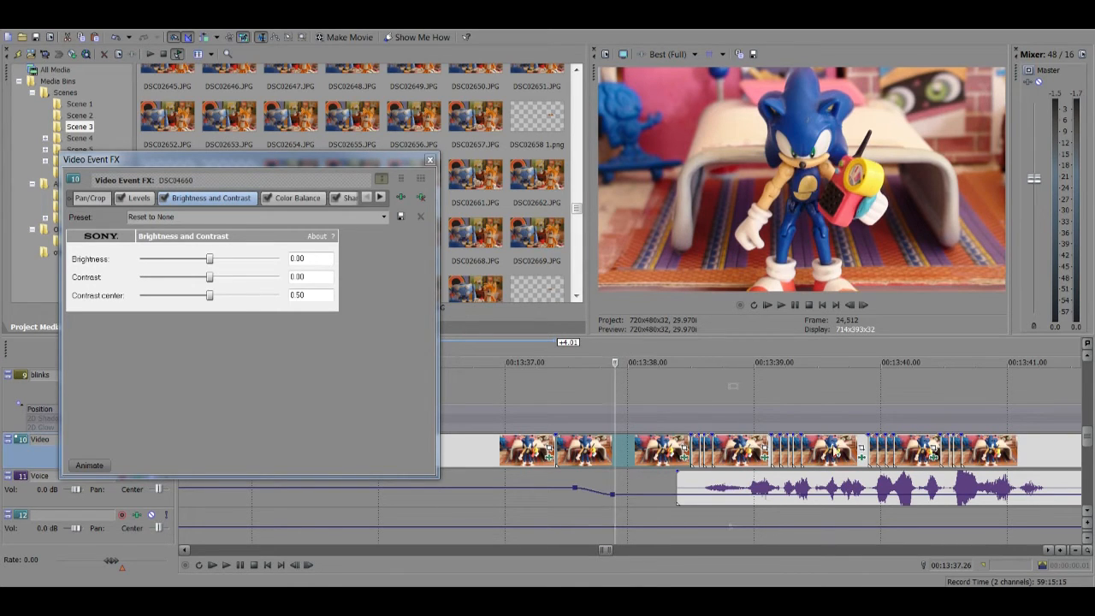
left_click(696, 452)
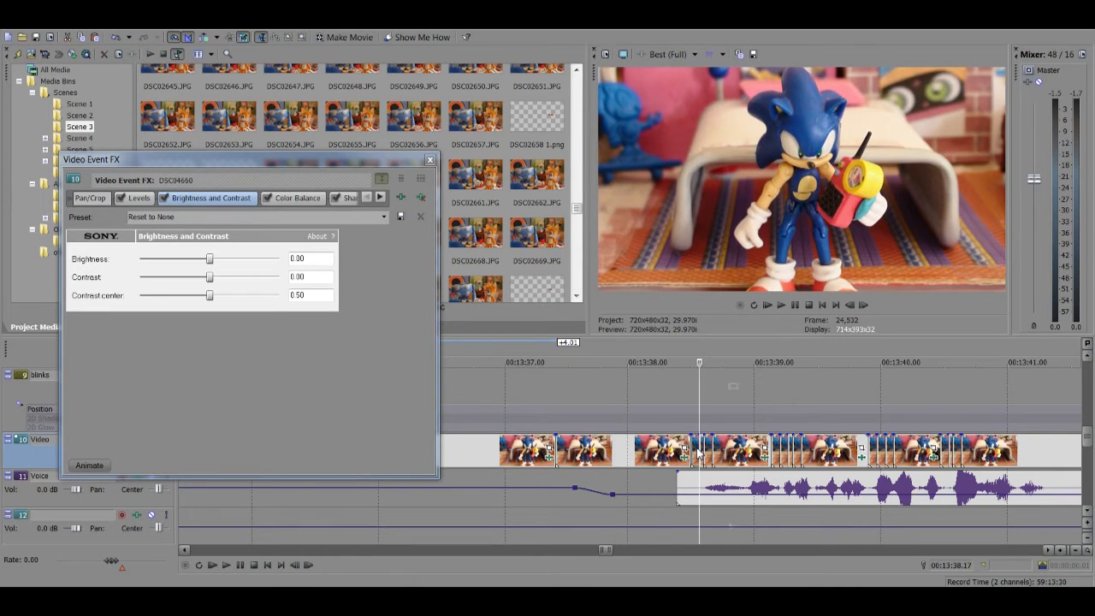
left_click(642, 419)
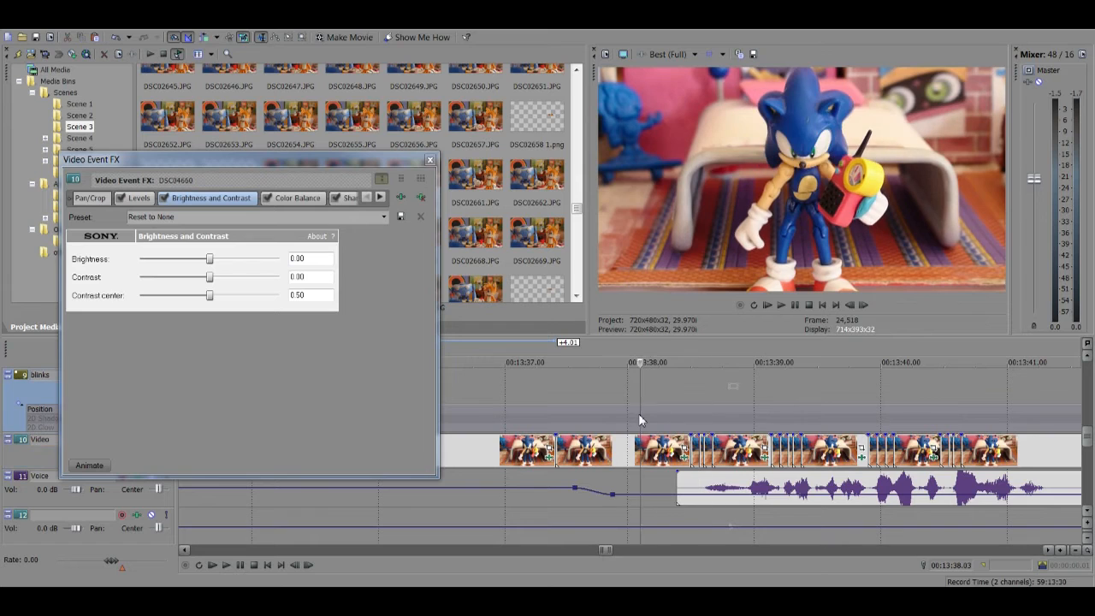
Step: Try a Brightness of -0.06 in the short event's Brightness and Contrast effect, then restore it to 0.00
left_click(134, 197)
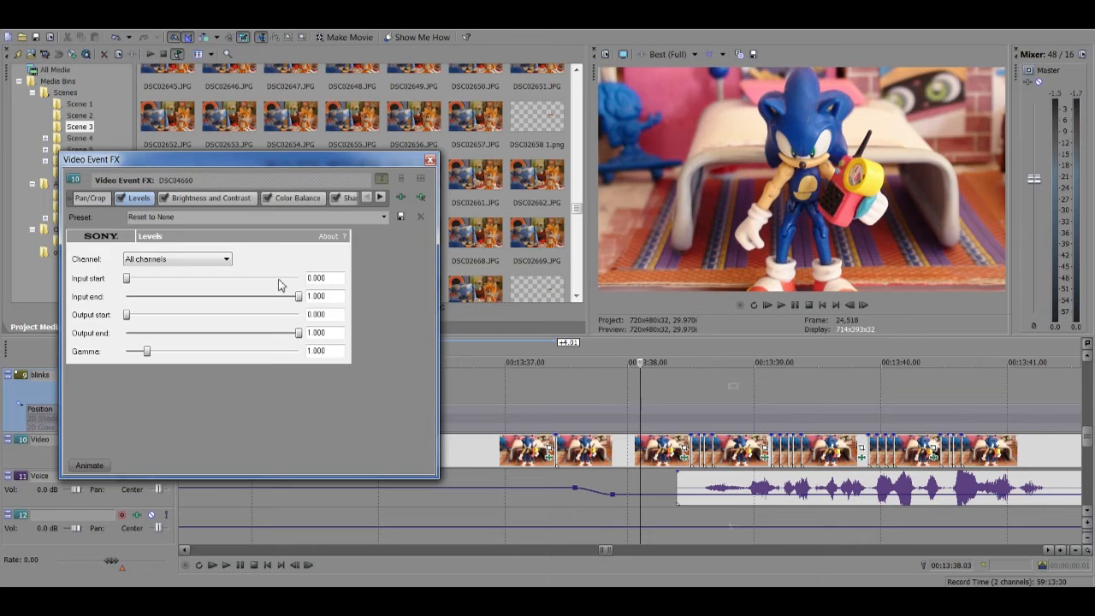
left_click(219, 197)
left_click(131, 198)
left_click(211, 198)
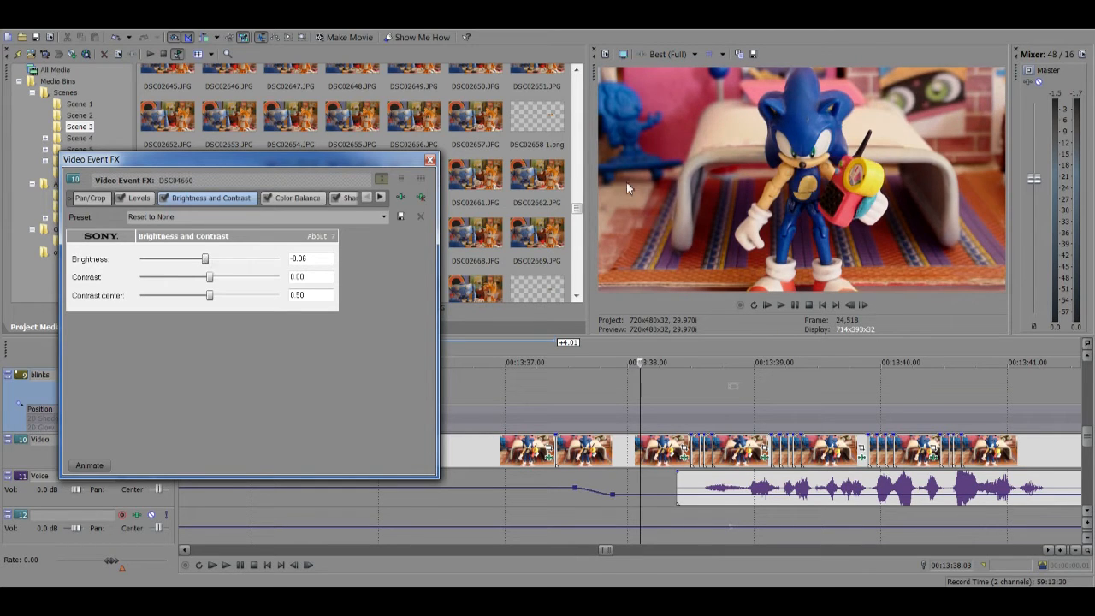
mouse_move(208, 261)
left_mouse_down()
mouse_move(176, 264)
mouse_move(209, 269)
left_mouse_up()
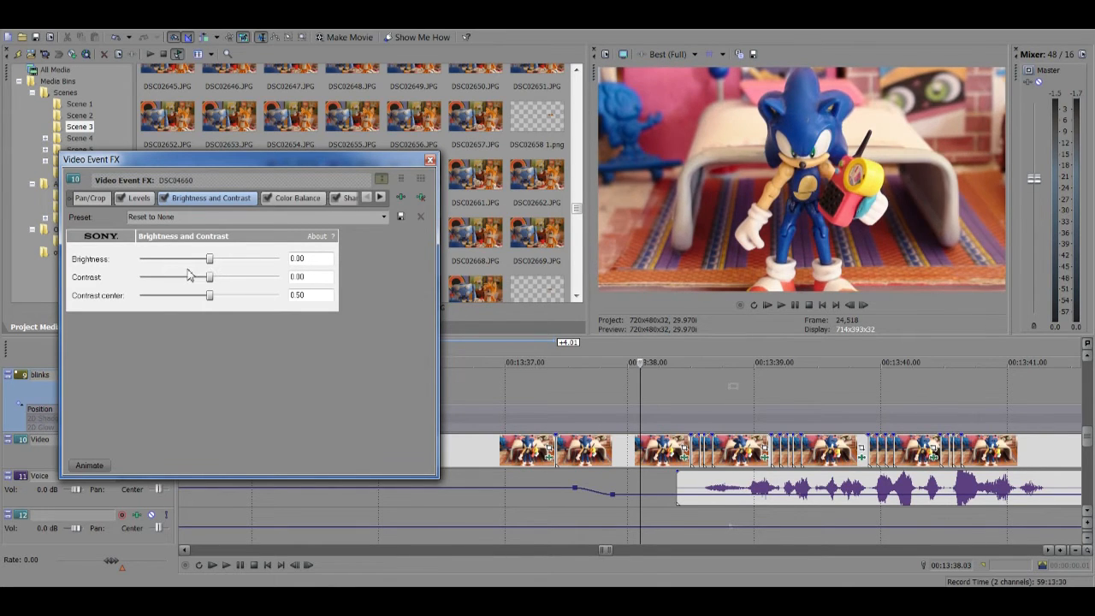
left_click(625, 451)
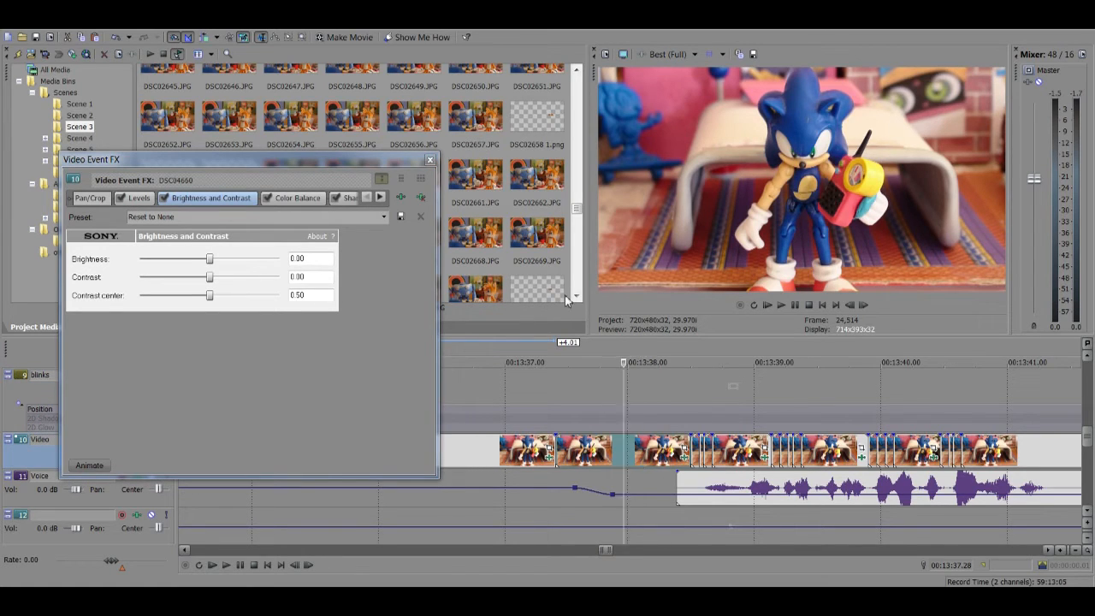
Step: Try adjusting the Input end and Output end of the short event's Levels effect
left_click(131, 199)
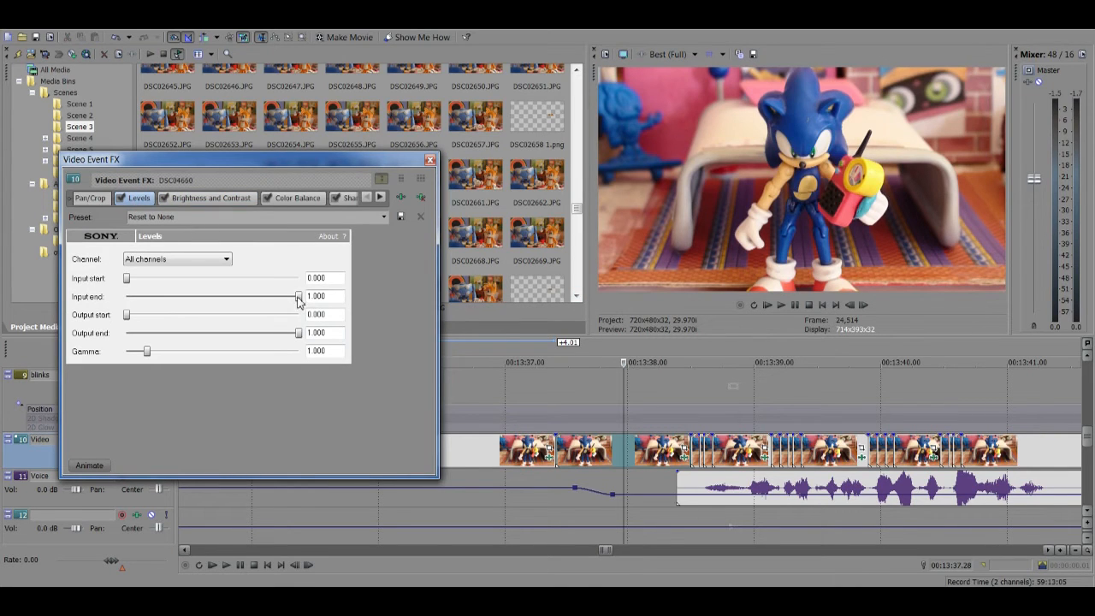
left_click_drag(301, 304, 369, 304)
mouse_move(298, 337)
left_mouse_down()
mouse_move(220, 335)
mouse_move(299, 335)
left_mouse_up()
Step: Compare the short event's picture repeatedly with the frame of the event before it
left_click(531, 402)
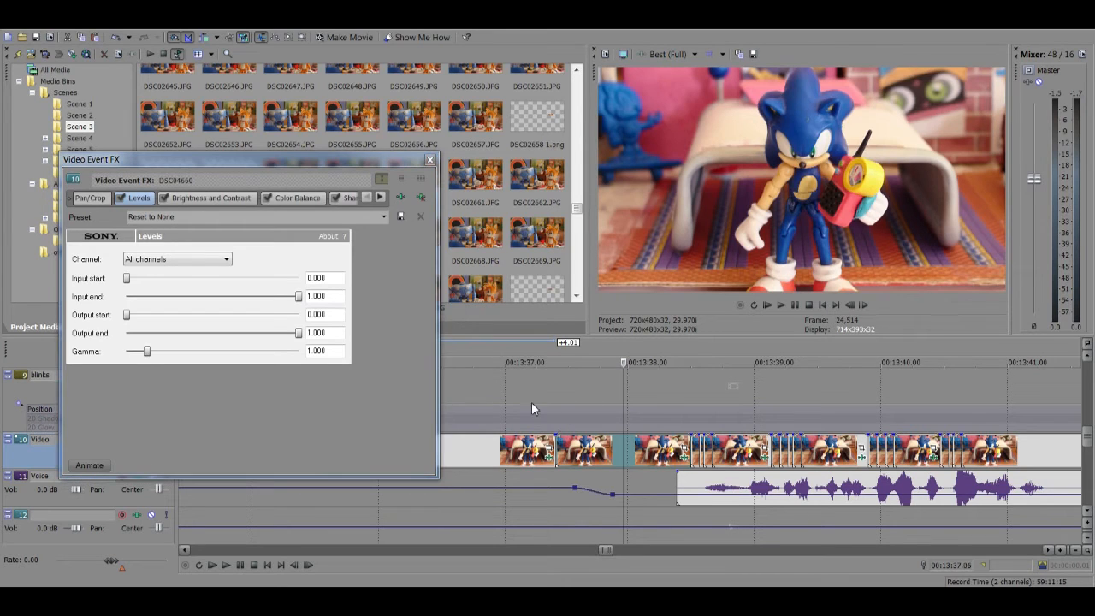
left_click(601, 409)
left_click(508, 414)
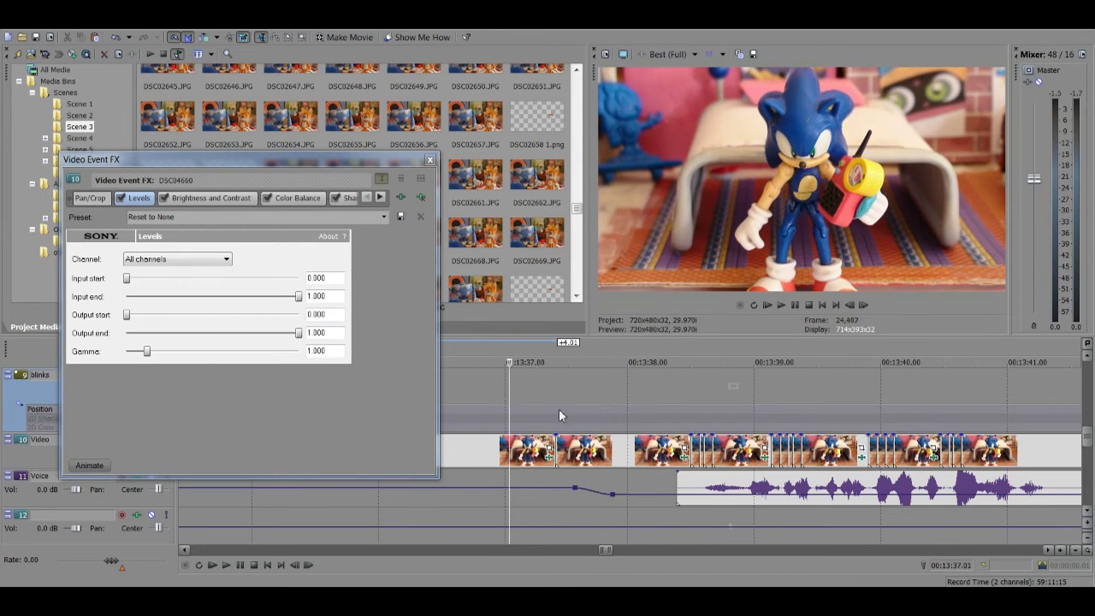
left_click(535, 410)
left_click(602, 411)
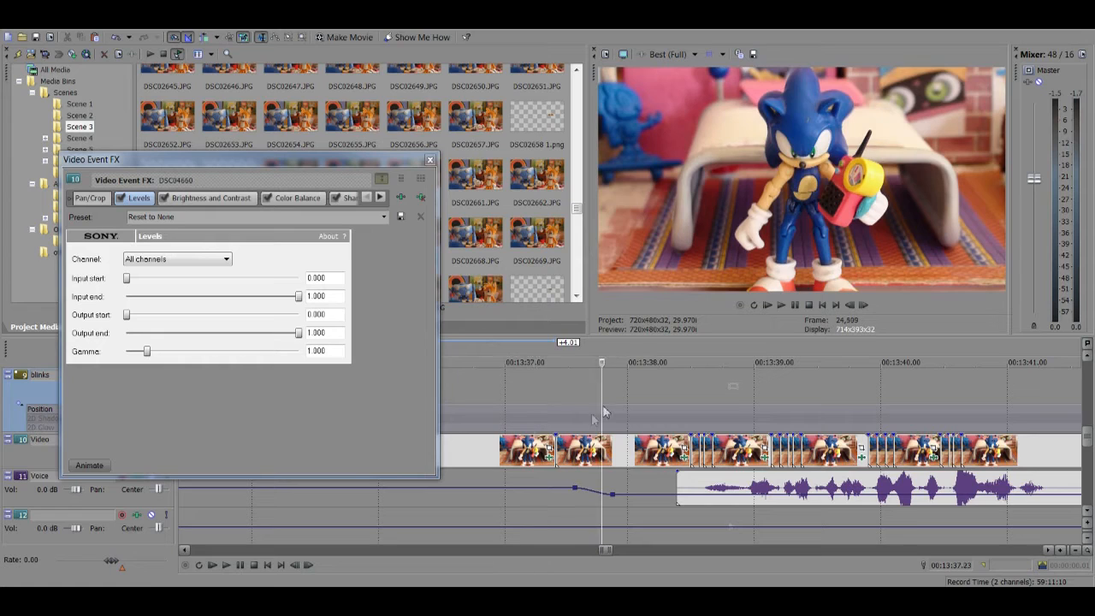
left_click(538, 412)
left_click(600, 411)
left_click(542, 413)
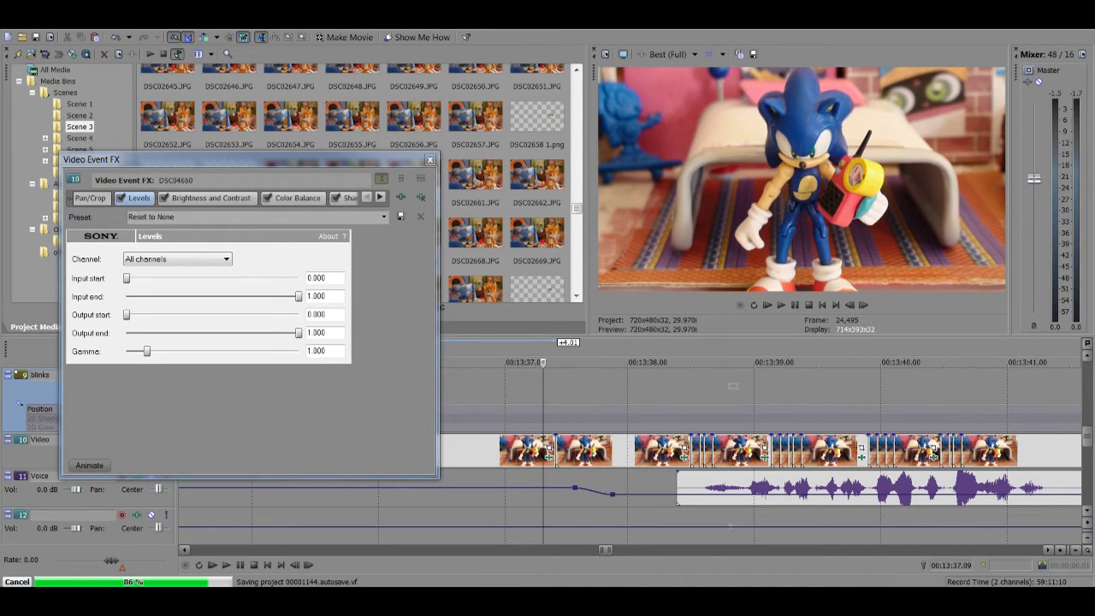
left_click(609, 400)
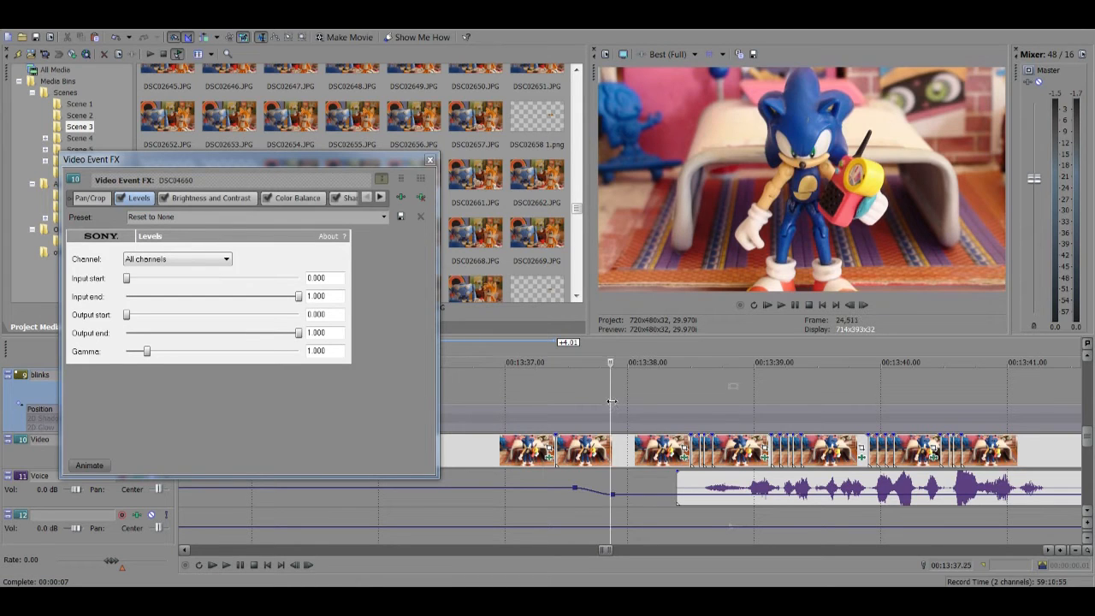
Step: Set the Output end in the short event's Levels effect to 0.940
left_click(306, 204)
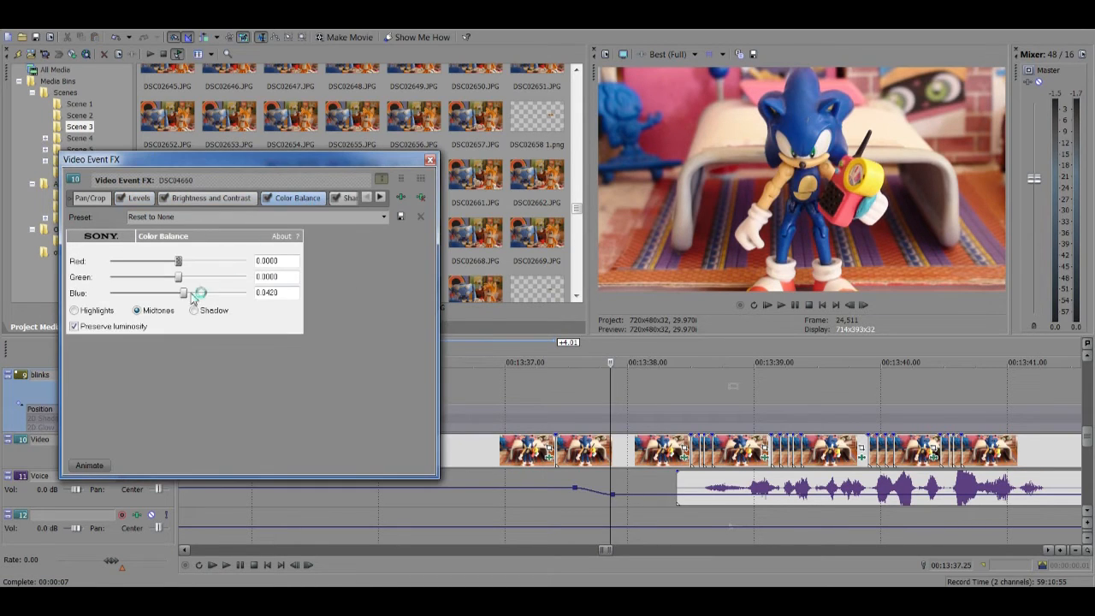
left_click_drag(183, 293, 181, 293)
left_click(135, 199)
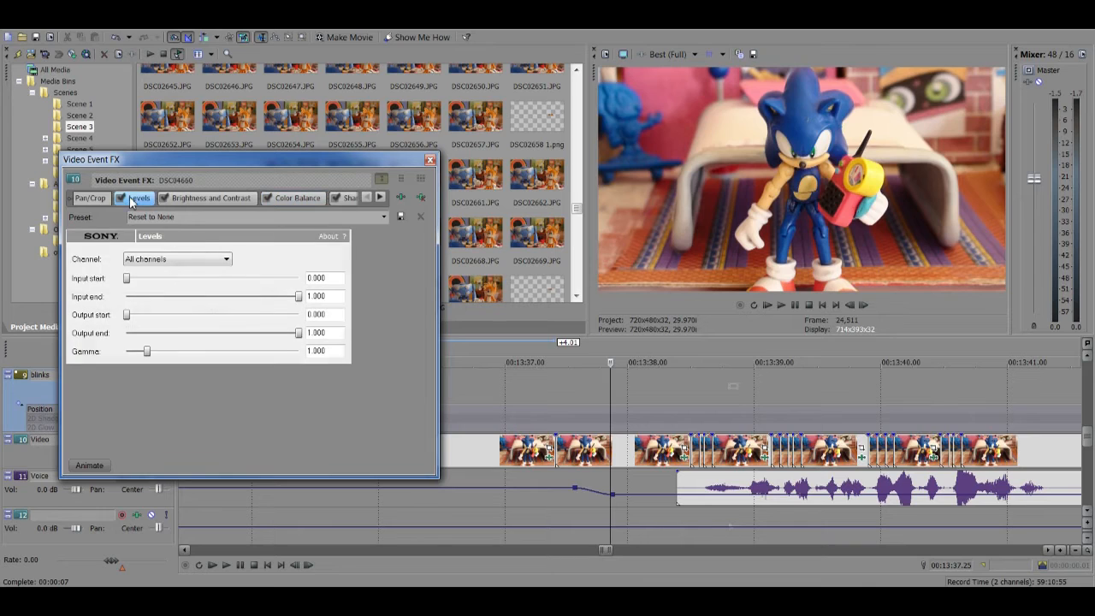
left_click_drag(297, 336, 288, 337)
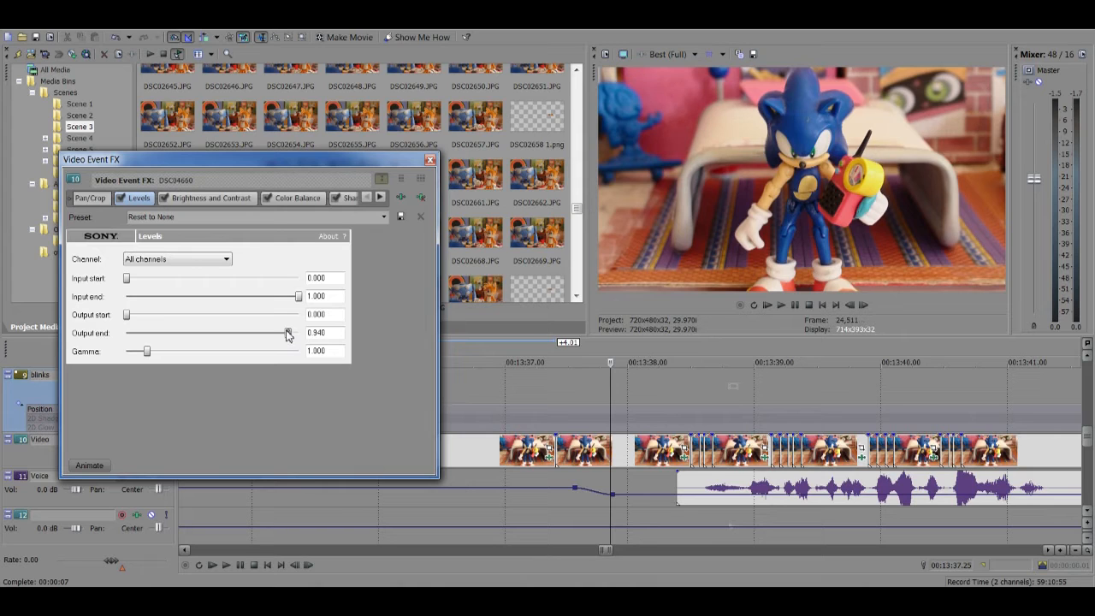
Step: Compare the short event with the preceding event again and play across the cut to check the match
left_click(527, 402)
left_click(614, 402)
key("space")
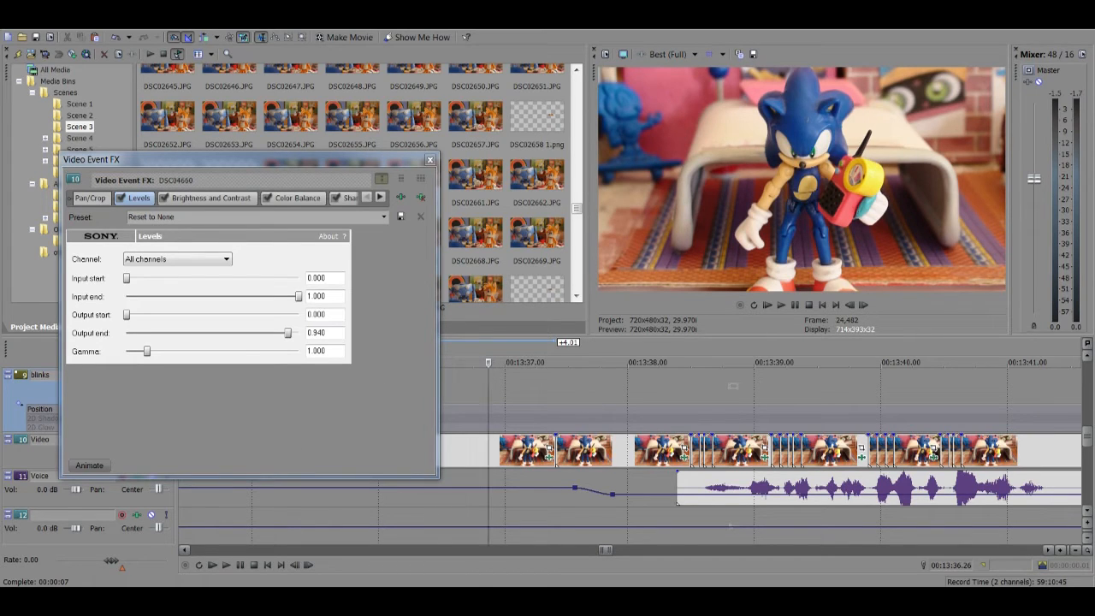
left_click(603, 453)
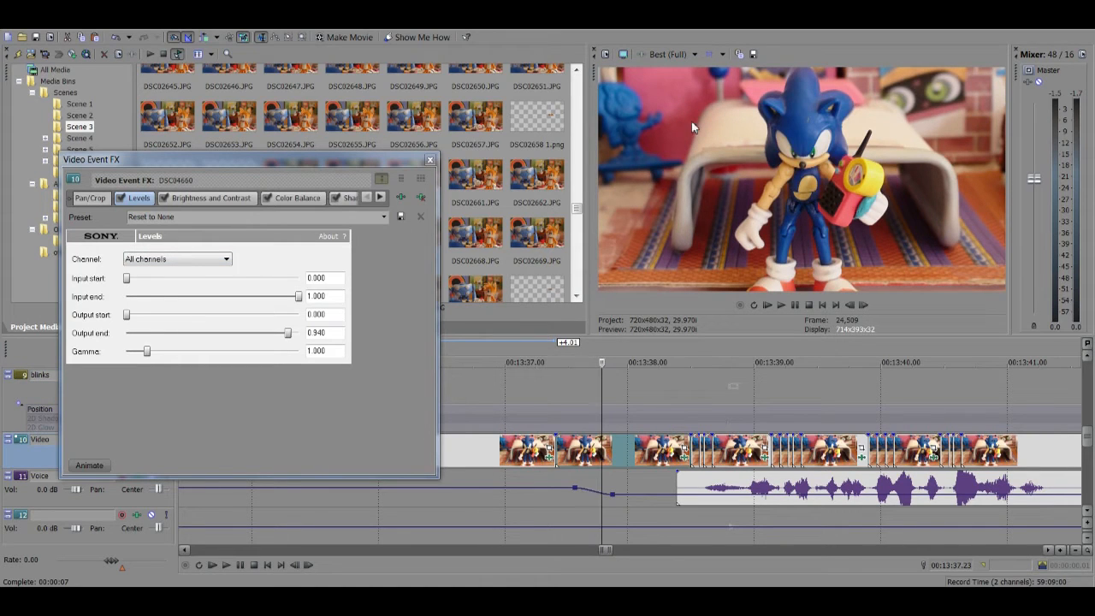
left_click(544, 409)
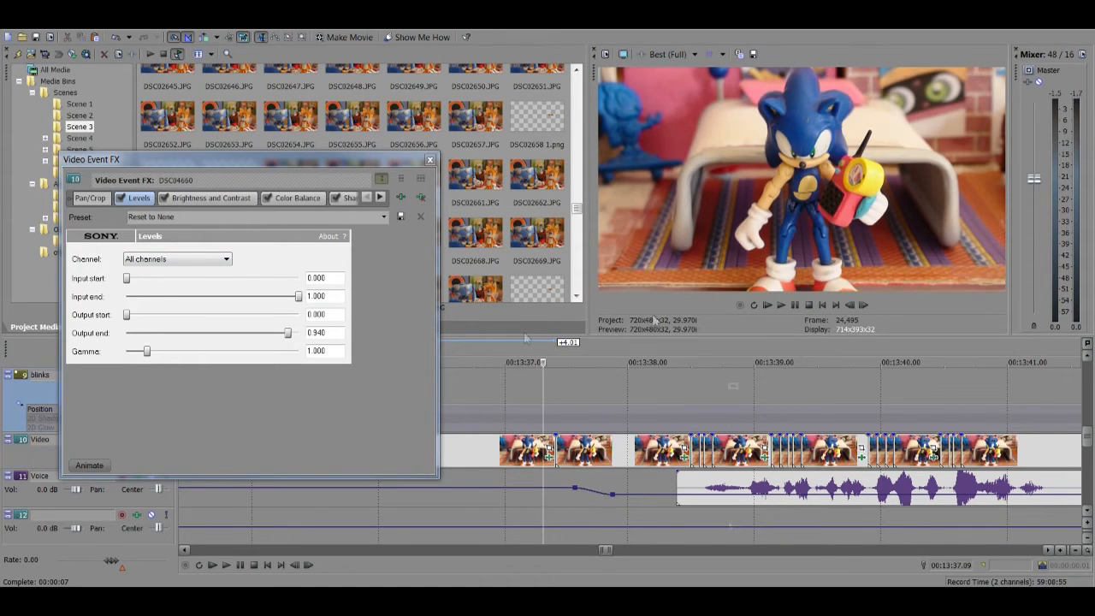
Step: Close the effect settings, delete the short corrected event, and extend the preceding event's end to meet the next event
left_click(431, 160)
left_click(623, 452)
left_click(685, 458)
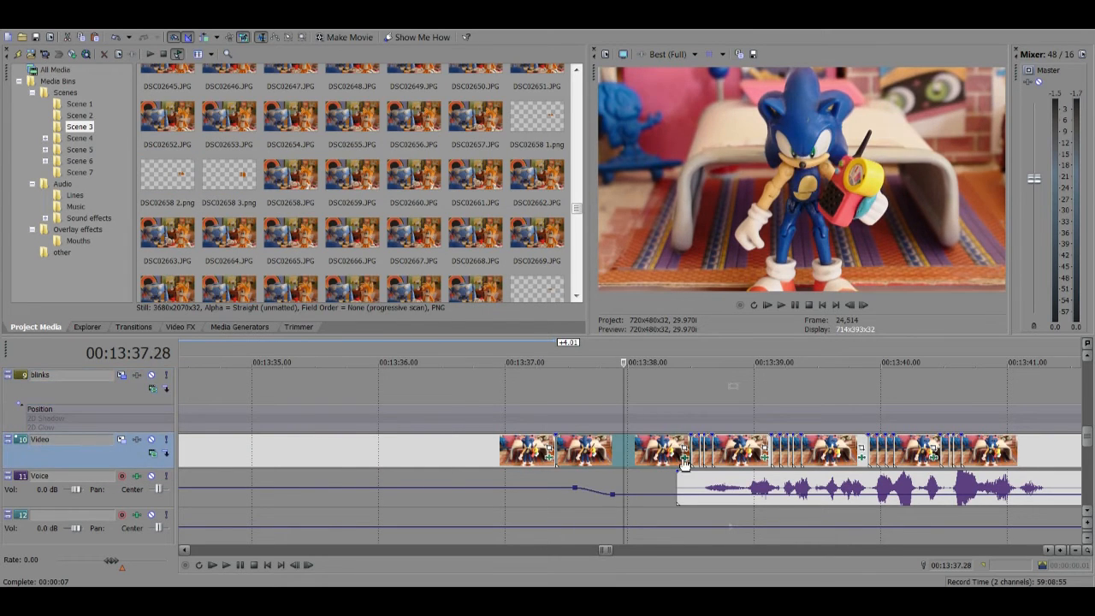
left_click(430, 157)
left_click(628, 444)
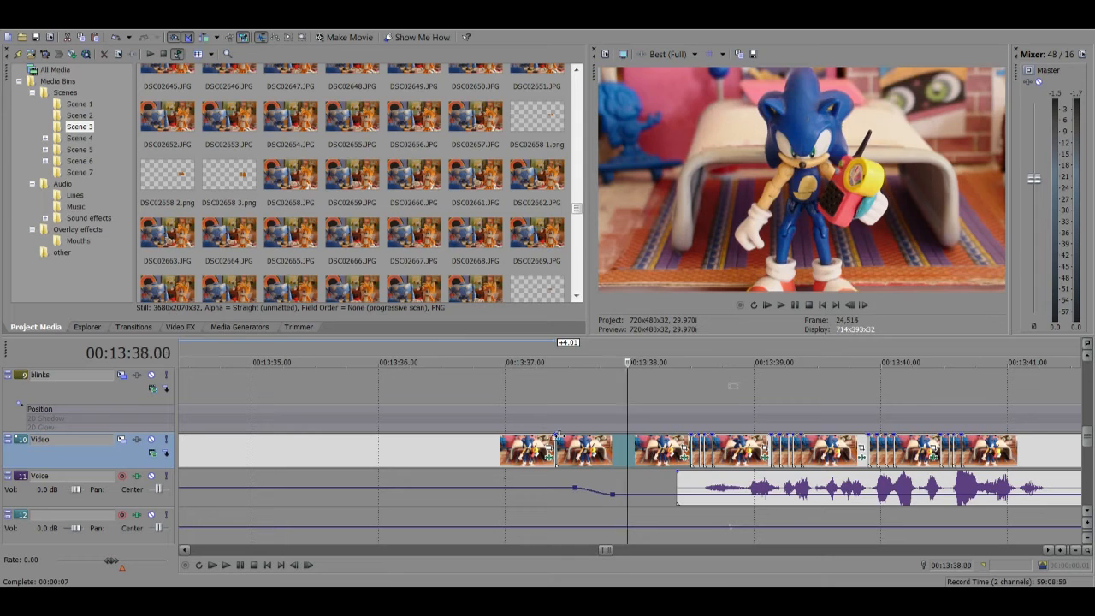
key("Delete")
left_click_drag(552, 437, 689, 446)
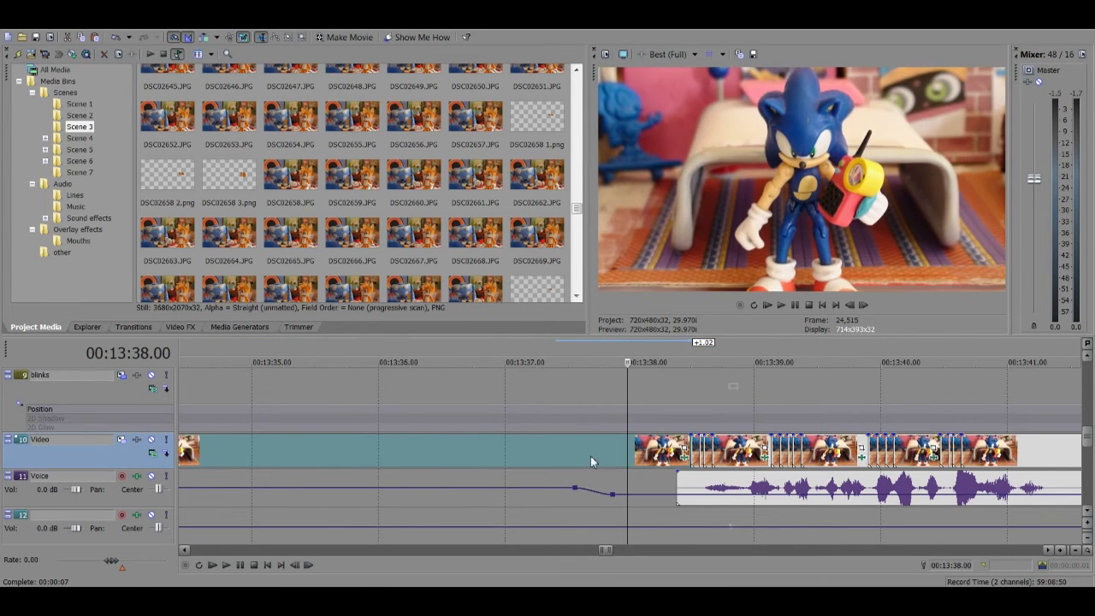
Step: Play back the scene from the rejoined cut to review the color-corrected shots
scroll(590, 456, "down", 5)
key("space")
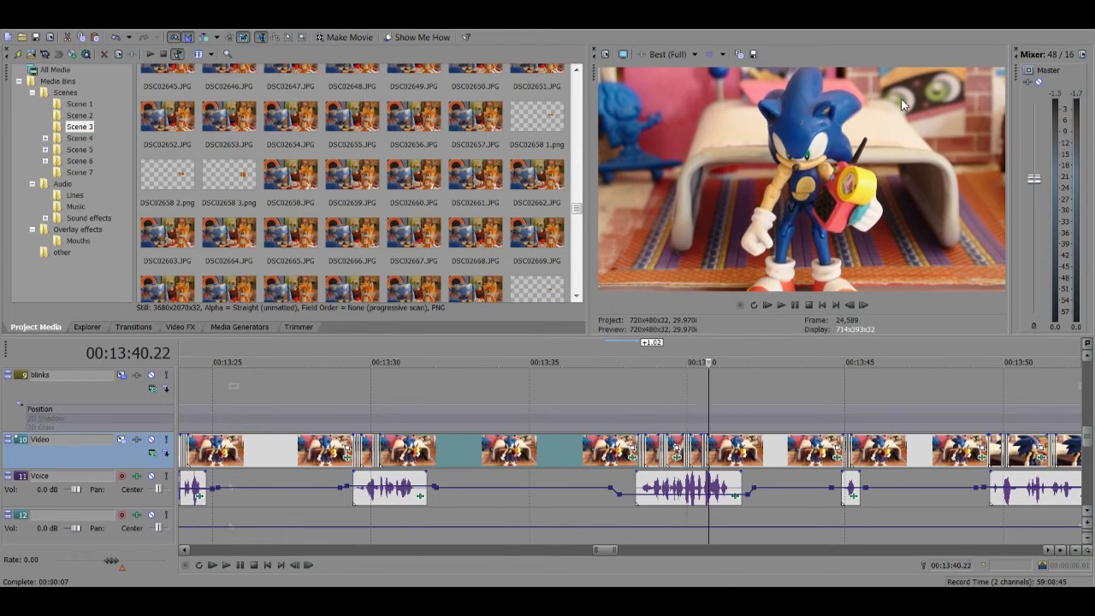
key("space")
Step: Move the playhead to the television shot at 00:13:04.00 and set the preview quality to Preview (Half)
scroll(874, 373, "down", 5)
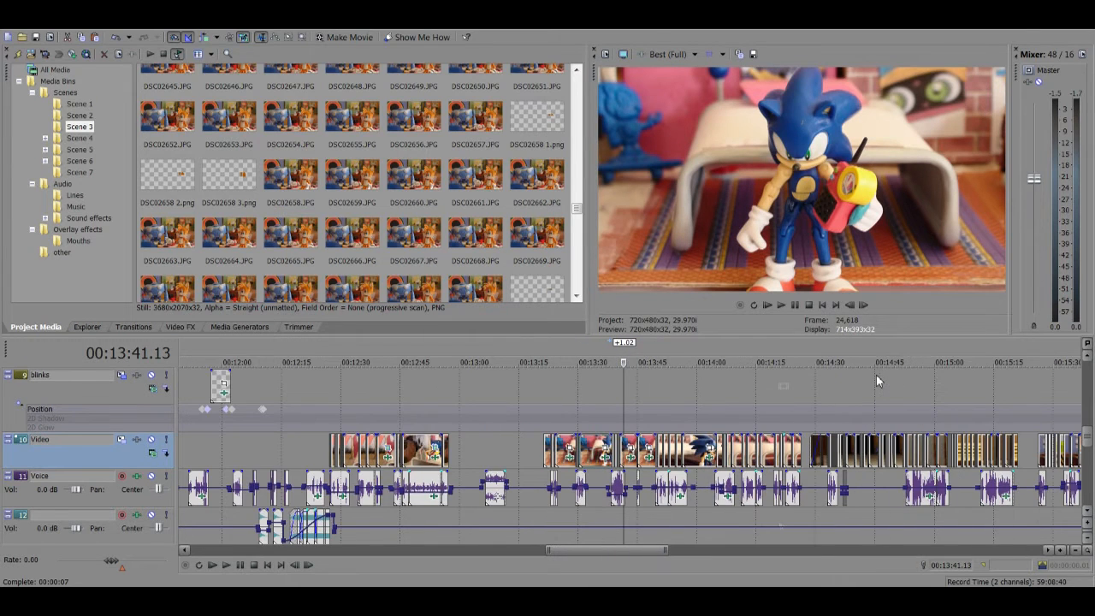
scroll(875, 373, "up", 3)
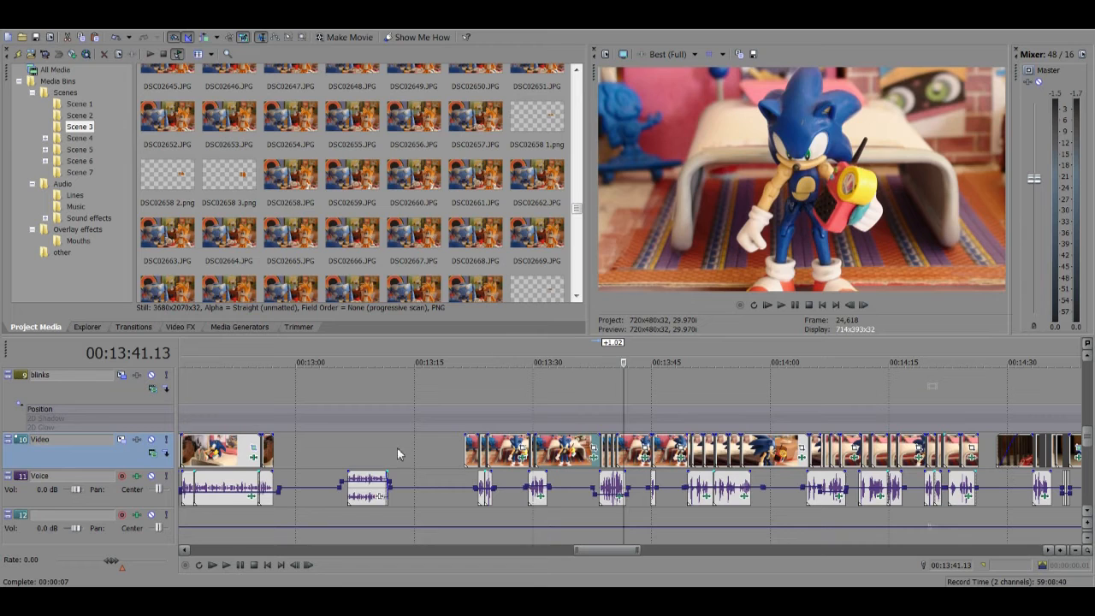
scroll(419, 444, "down", 2)
left_click(426, 439)
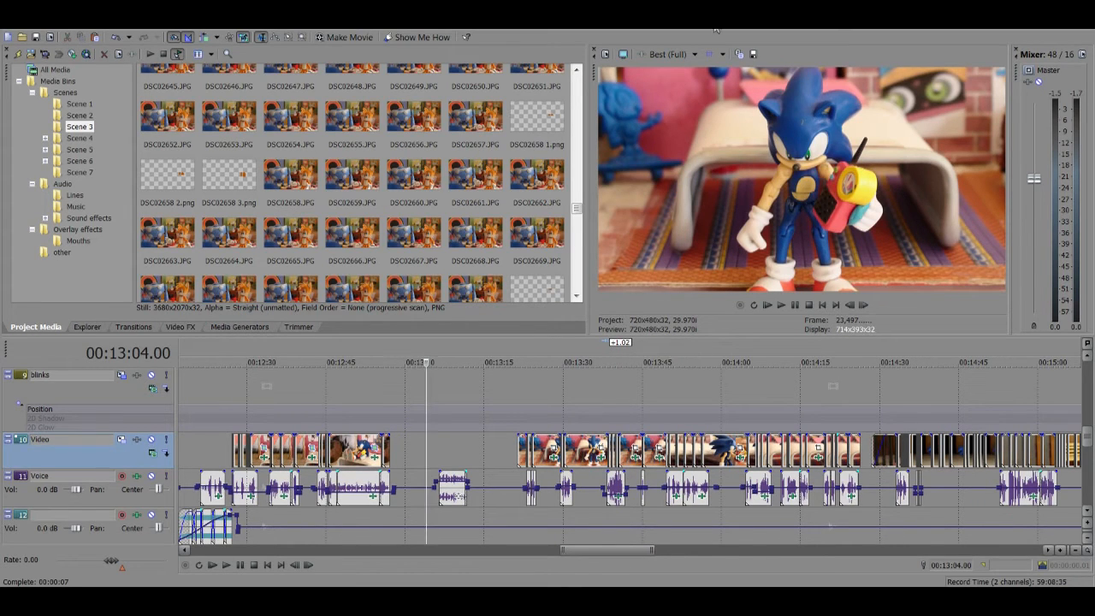
left_click(672, 54)
left_click(736, 112)
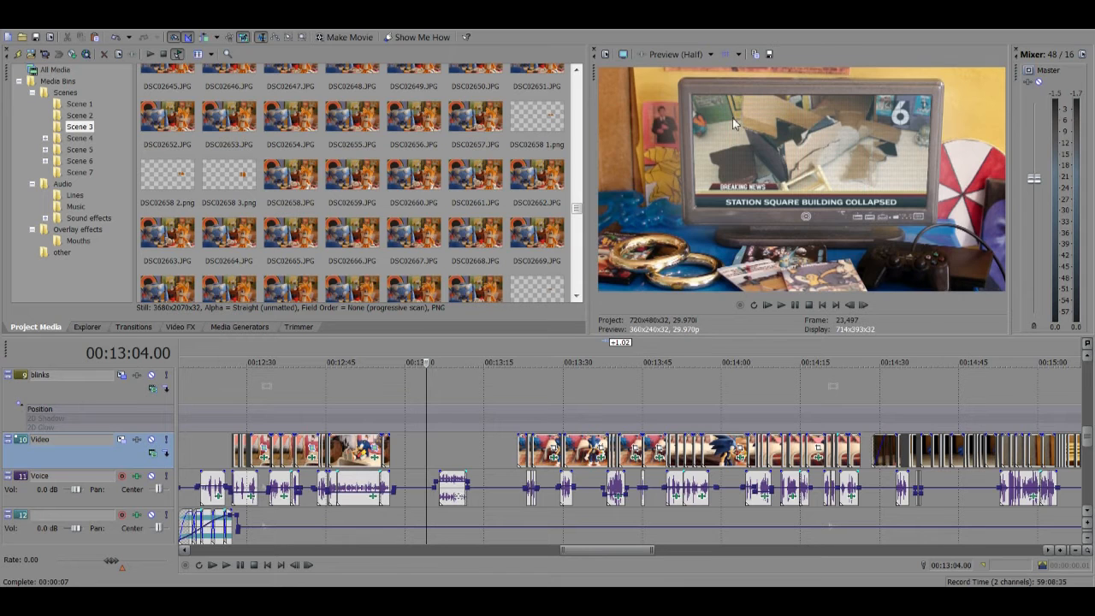
Step: Examine the early blue robot scene frame by frame from about 00:01:02 to 00:01:06
scroll(290, 428, "down", 10)
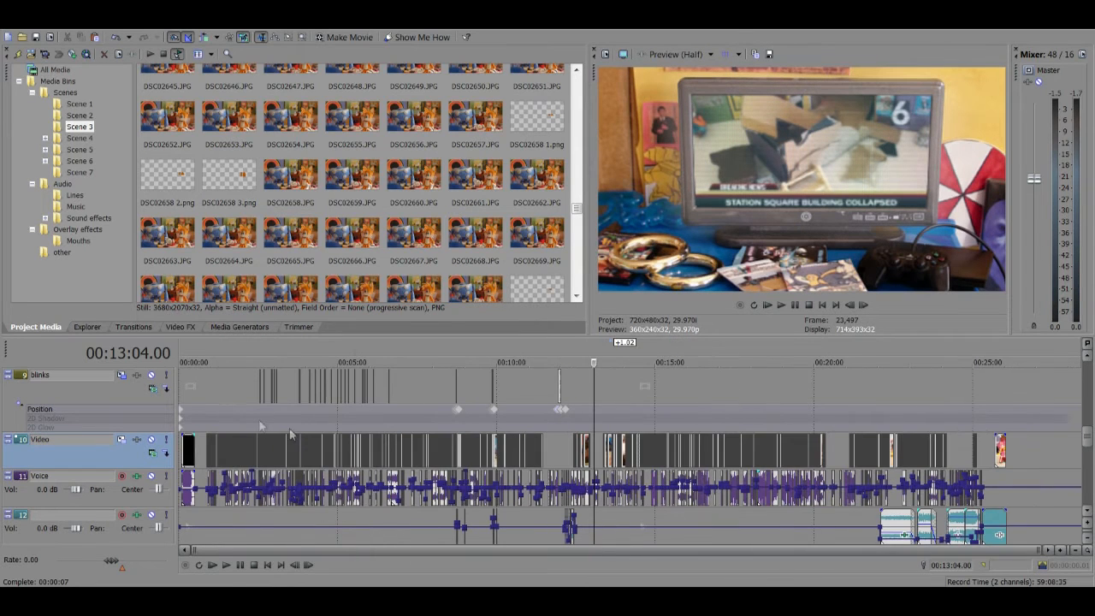
left_click(217, 389)
scroll(218, 388, "up", 10)
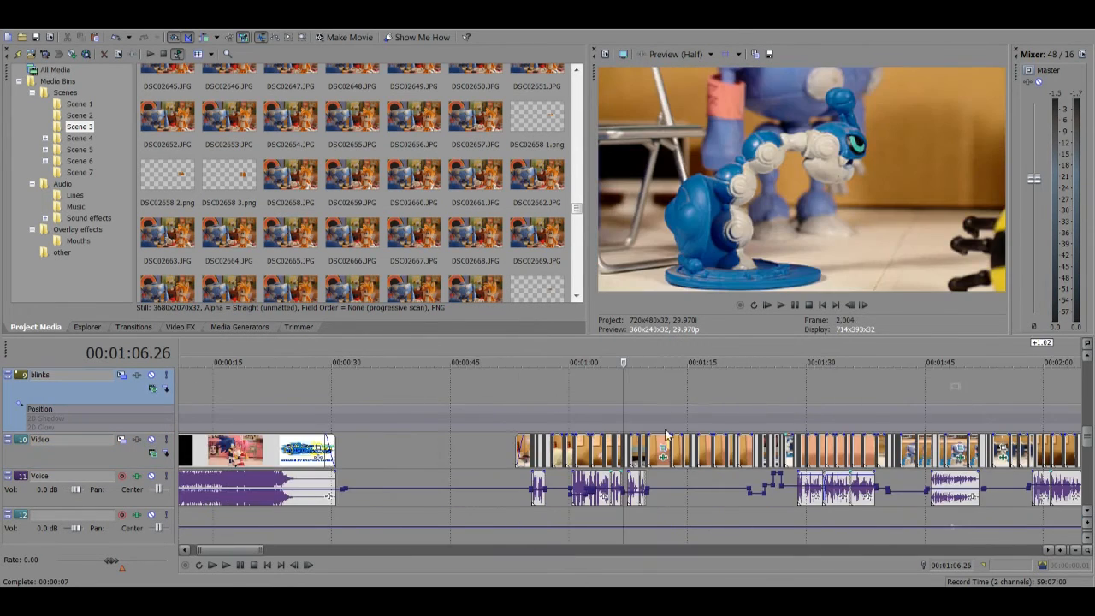
left_click(592, 406)
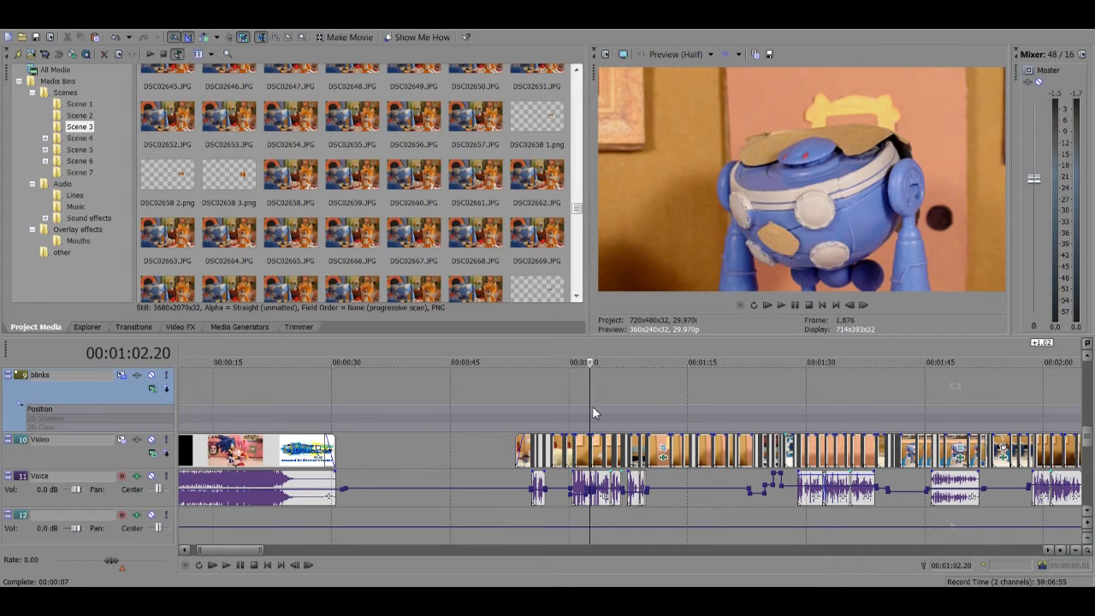
key("Right")
key("Right")
key("Right")
key("Right")
key("Right")
key("Right")
key("Right")
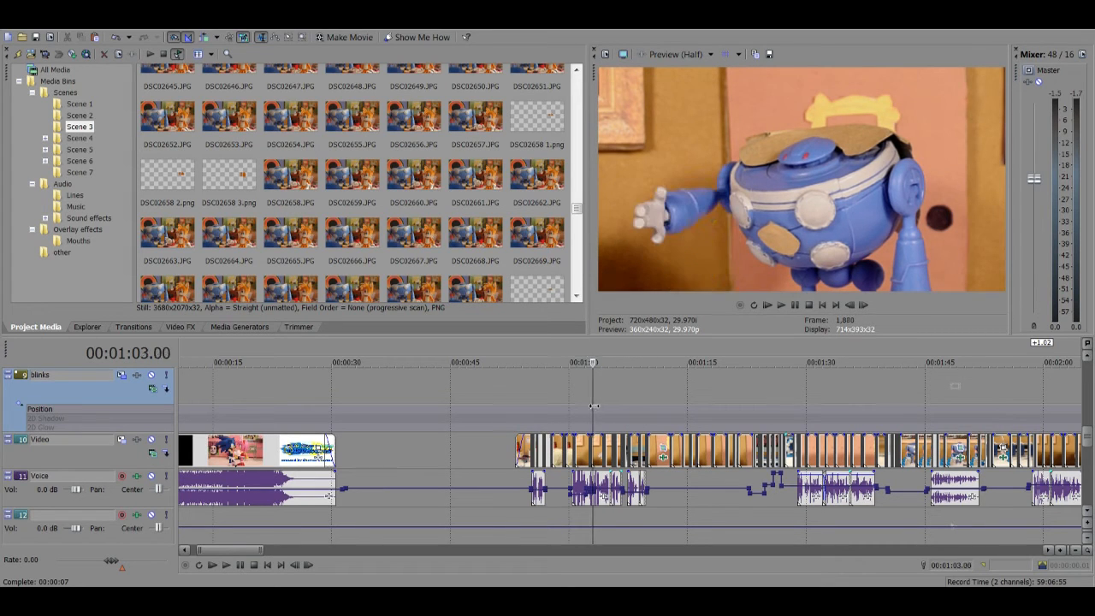
key("Right")
key("Right")
key("Right")
key("Right")
key("Right")
key("Right")
key("Right")
key("Right")
key("Right")
key("Right")
key("Right")
key("Right")
key("Right")
key("Right")
key("Right")
key("Right")
key("Right")
key("Right")
key("Right")
key("Right")
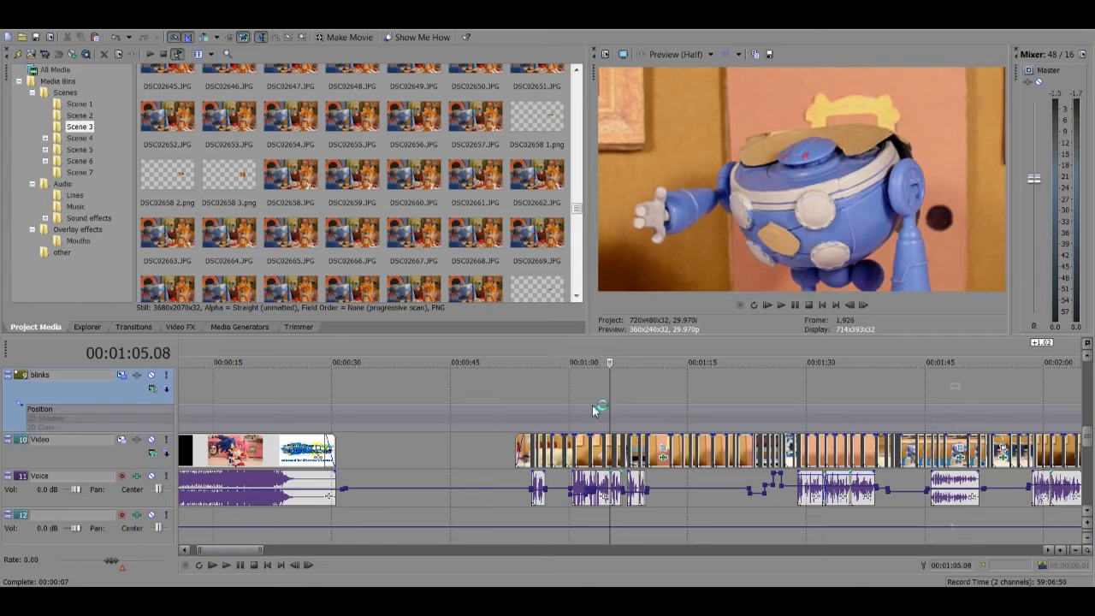
key("Right")
key("Right")
key("Right")
key("Right")
key("Right")
key("Right")
key("Right")
key("Right")
key("Right")
key("Right")
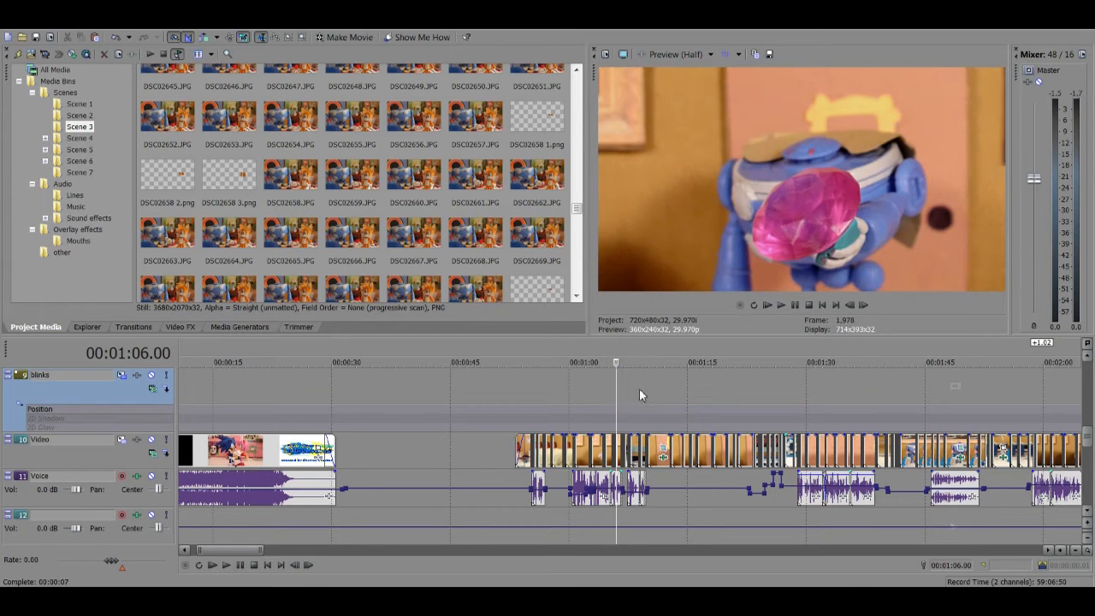
Step: Find the dark night scene on the timeline and select the black hedgehog event at 00:02:47.04 for examination
scroll(694, 423, "down", 2)
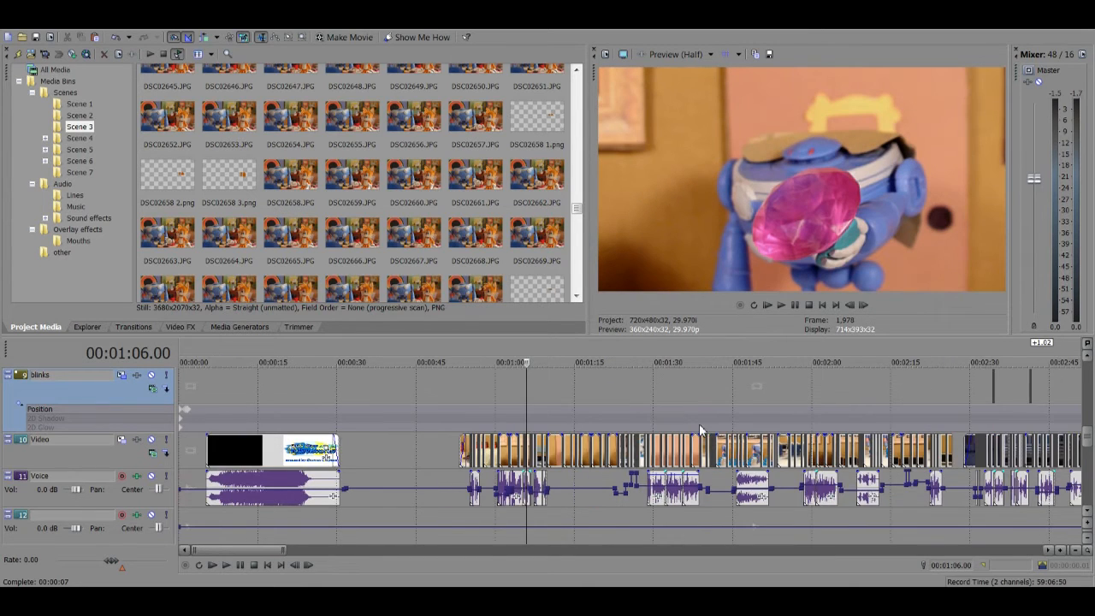
left_click(1008, 383)
scroll(949, 397, "up", 4)
scroll(655, 389, "up", 1)
left_click(660, 385)
scroll(660, 385, "up", 3)
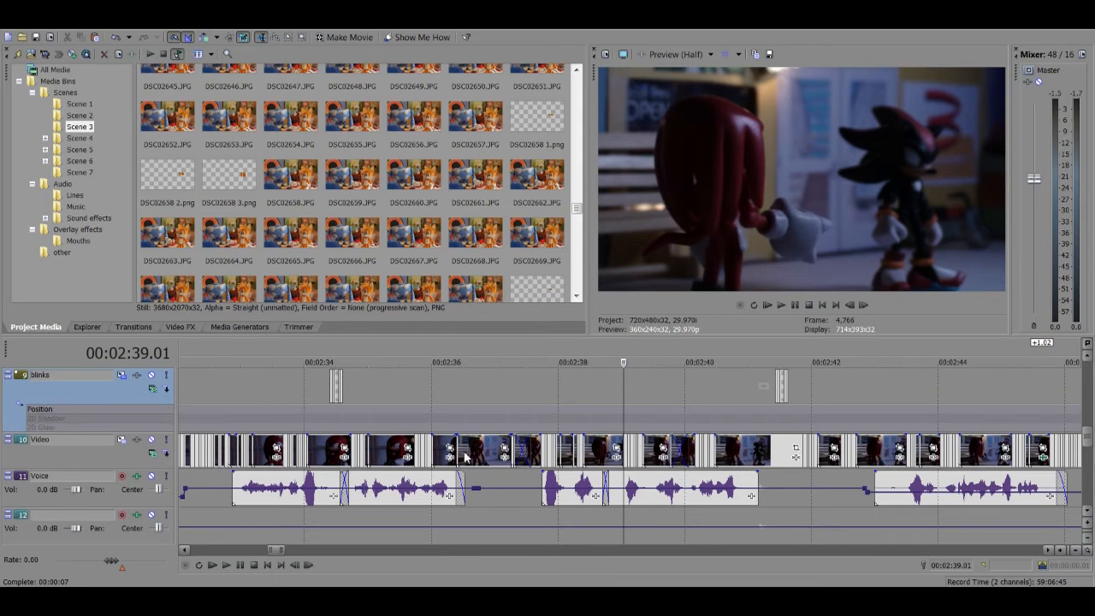
scroll(466, 456, "down", 1)
left_click(880, 456)
scroll(881, 456, "down", 1)
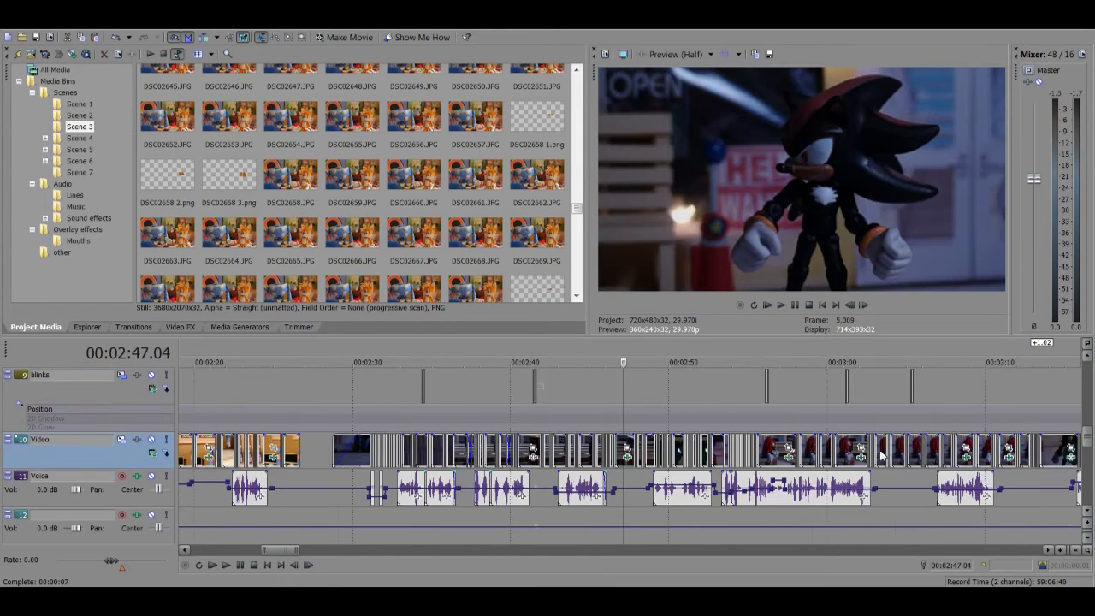
scroll(880, 456, "up", 1)
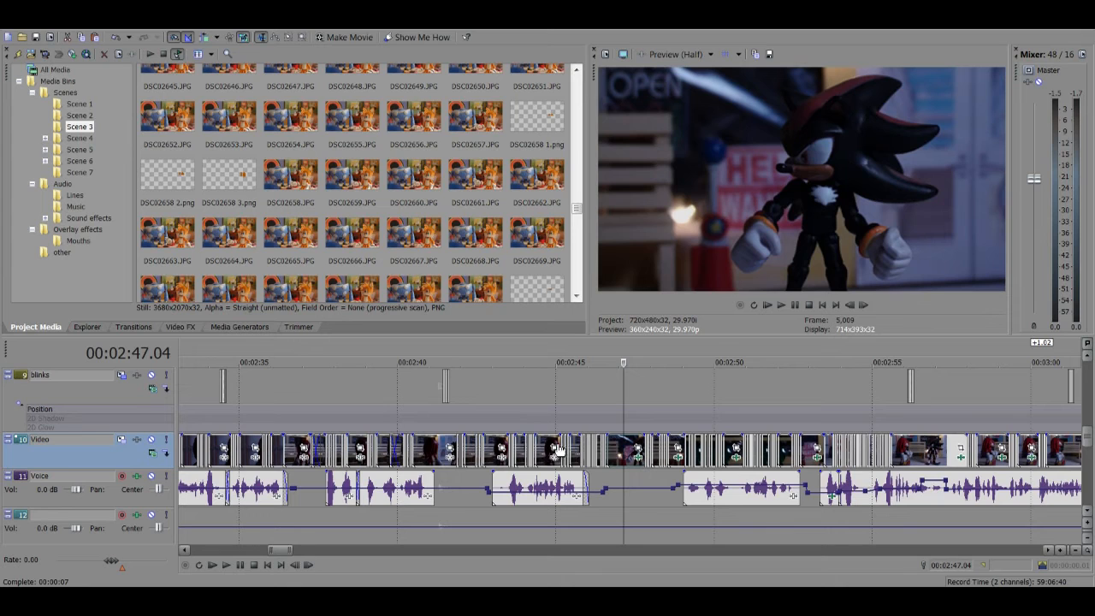
scroll(628, 422, "up", 1)
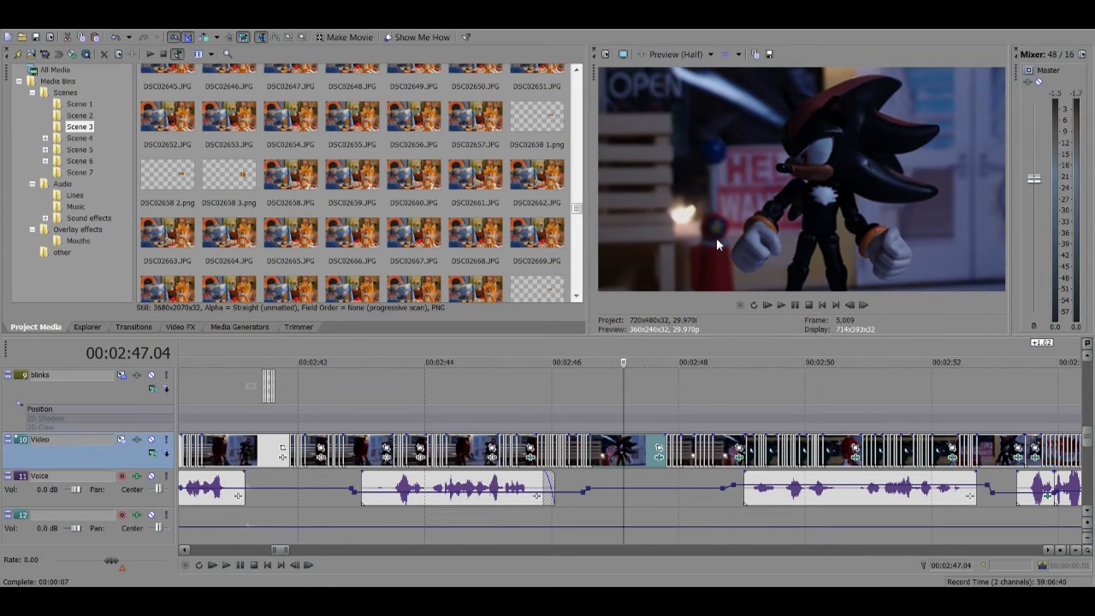
Step: Split the black hedgehog event on the Video track at 00:02:47.17
left_click(626, 446)
scroll(656, 458, "up", 1)
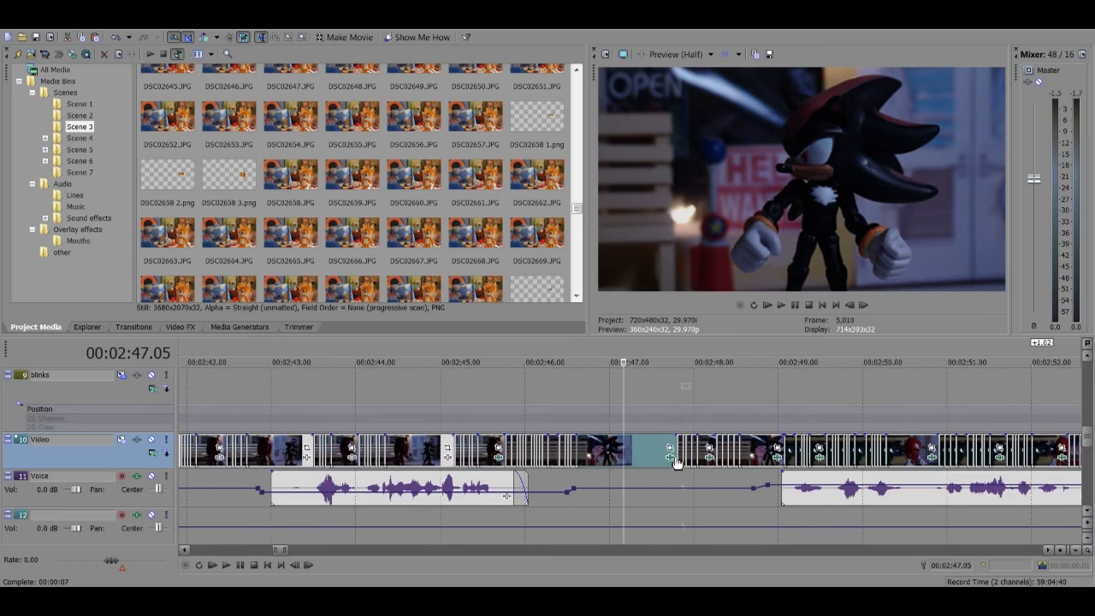
left_click(655, 453)
scroll(655, 454, "up", 1)
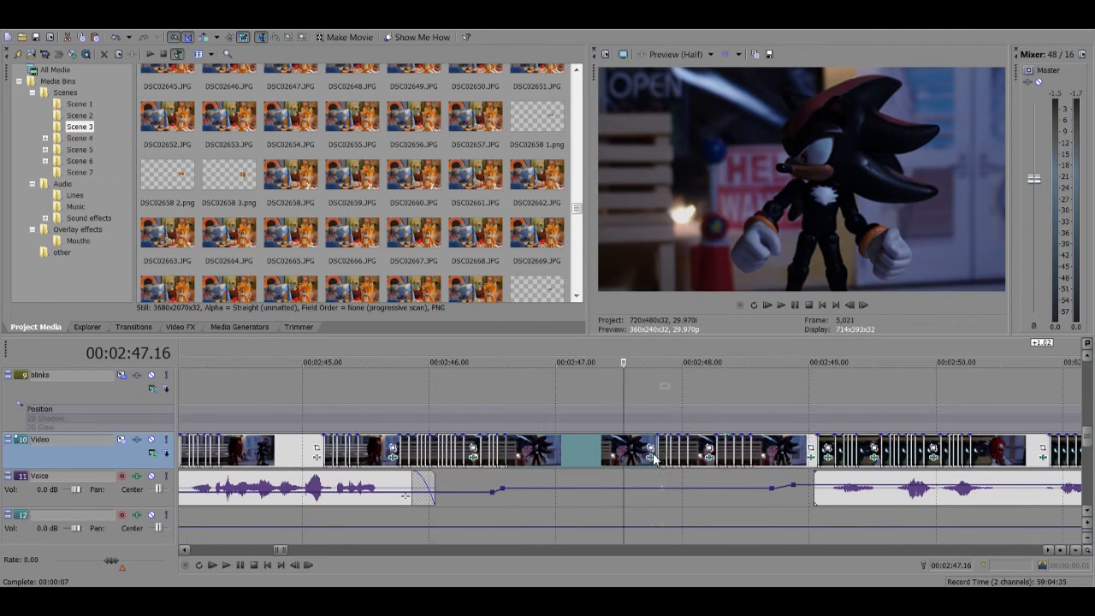
left_click(630, 451)
scroll(635, 460, "up", 1)
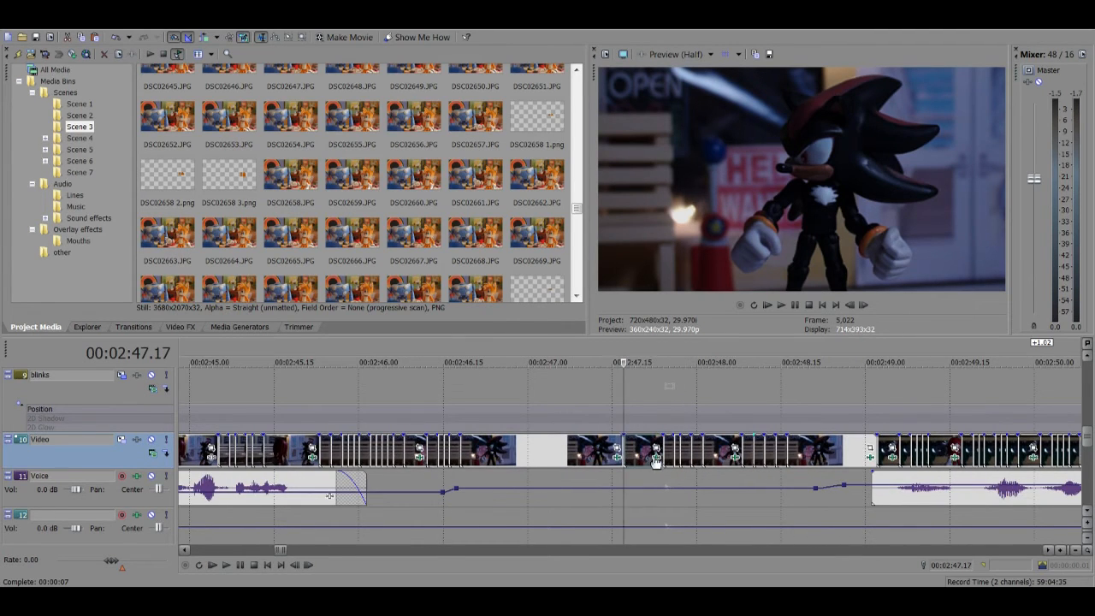
Step: Remove the Levels effect from the piece after the cut and compare its frames with the piece before the cut
left_click(655, 459)
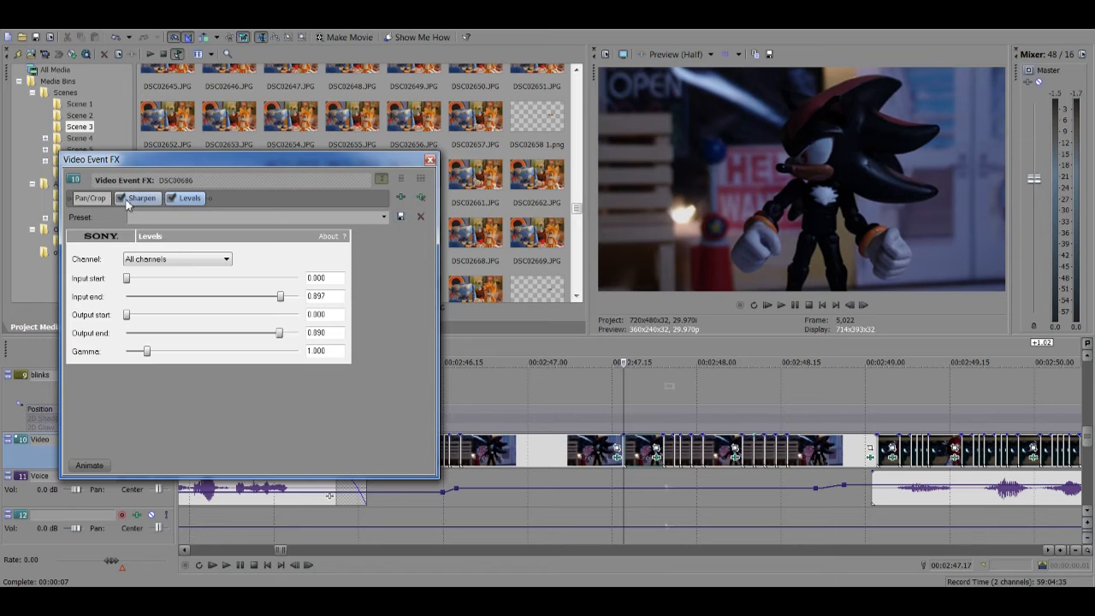
left_click(419, 199)
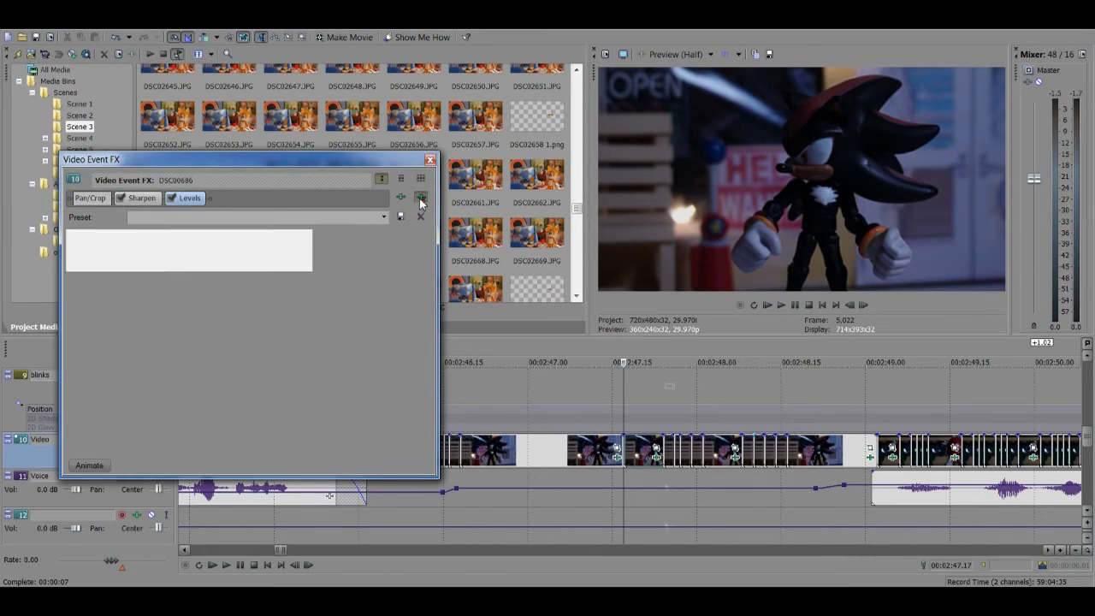
left_click(634, 404)
left_click(584, 401)
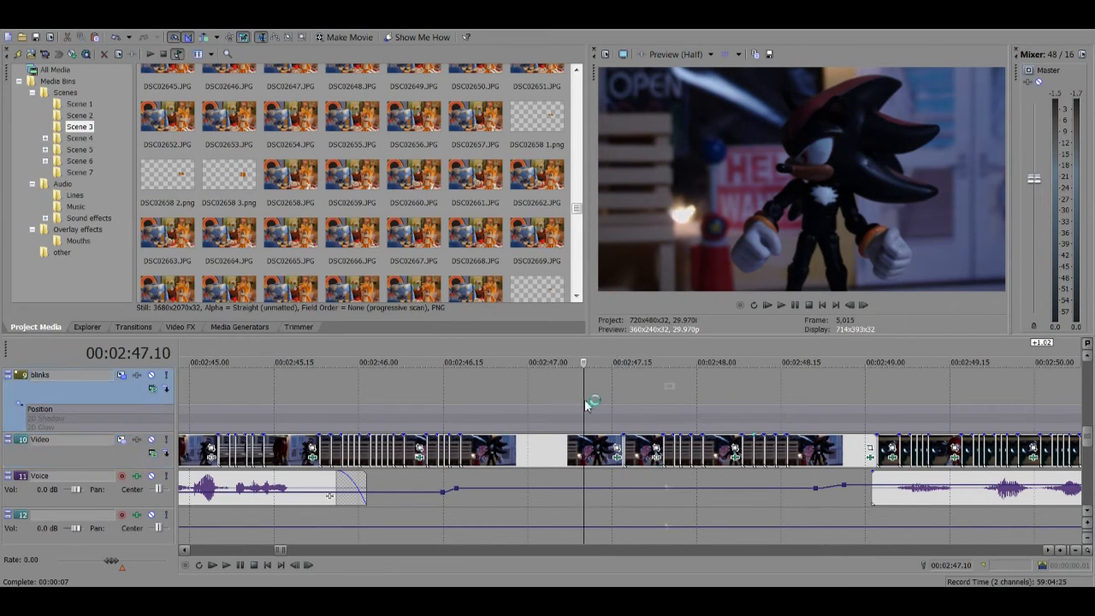
left_click(624, 398)
left_click(589, 399)
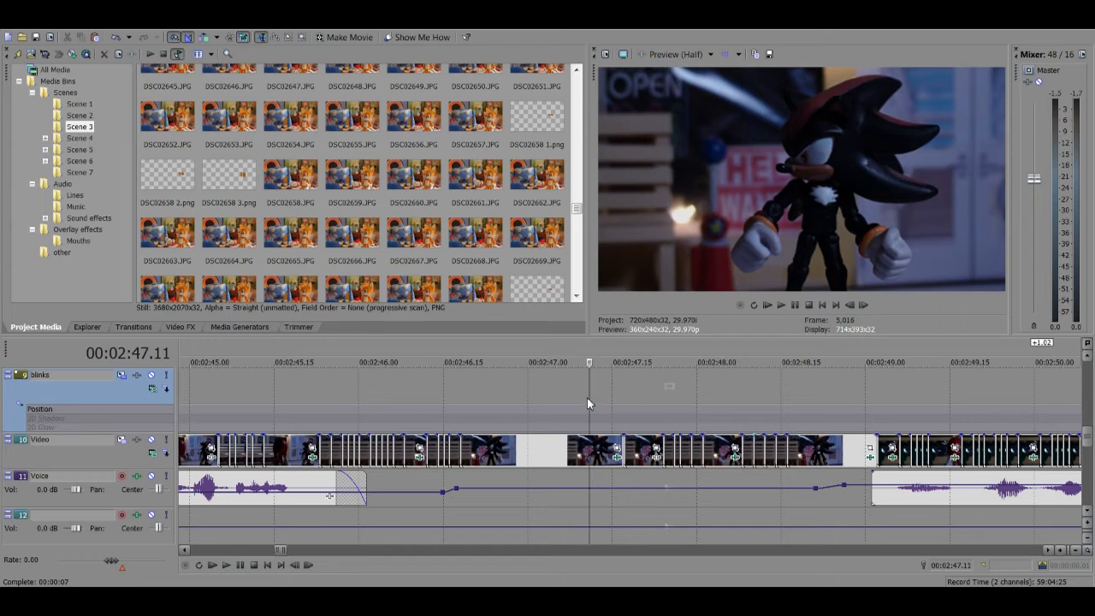
Step: Delete the piece after the cut and extend the preceding hedgehog event over the gap to the next event
left_click(628, 464)
key("Delete")
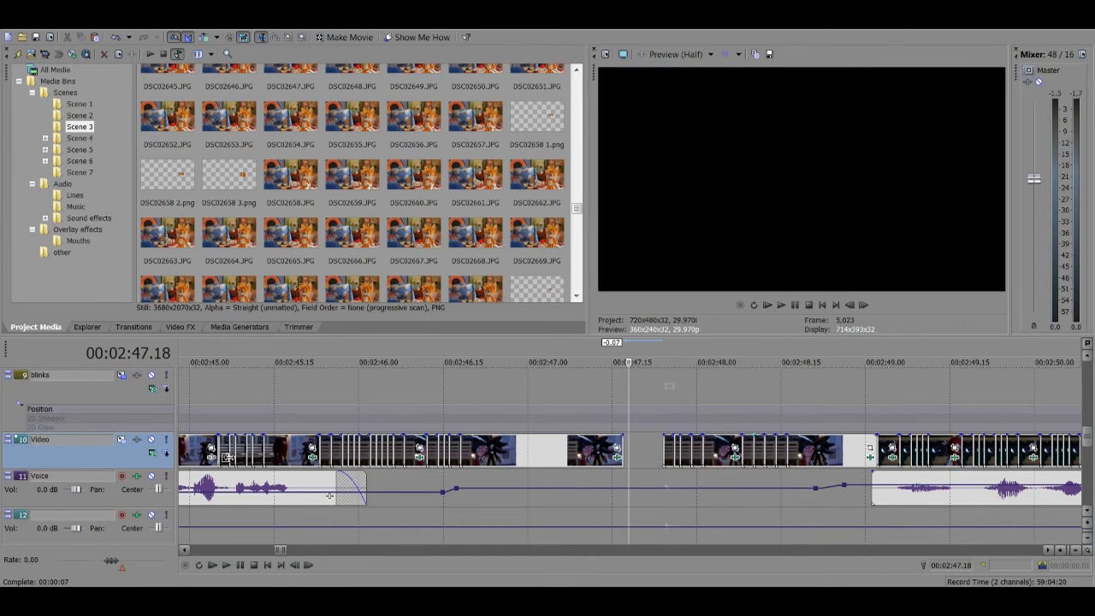
left_click_drag(623, 446, 662, 444)
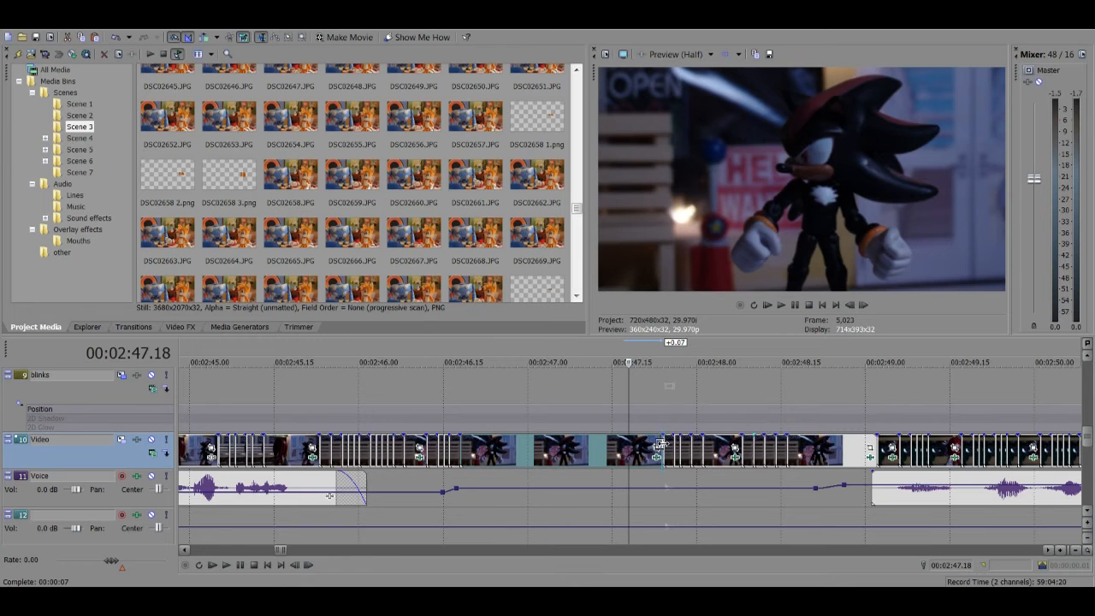
Step: View the night scene at 00:03:12.01 and move on to the blue robot workshop scene at 00:05:02.24
scroll(663, 444, "down", 2)
scroll(840, 421, "down", 6)
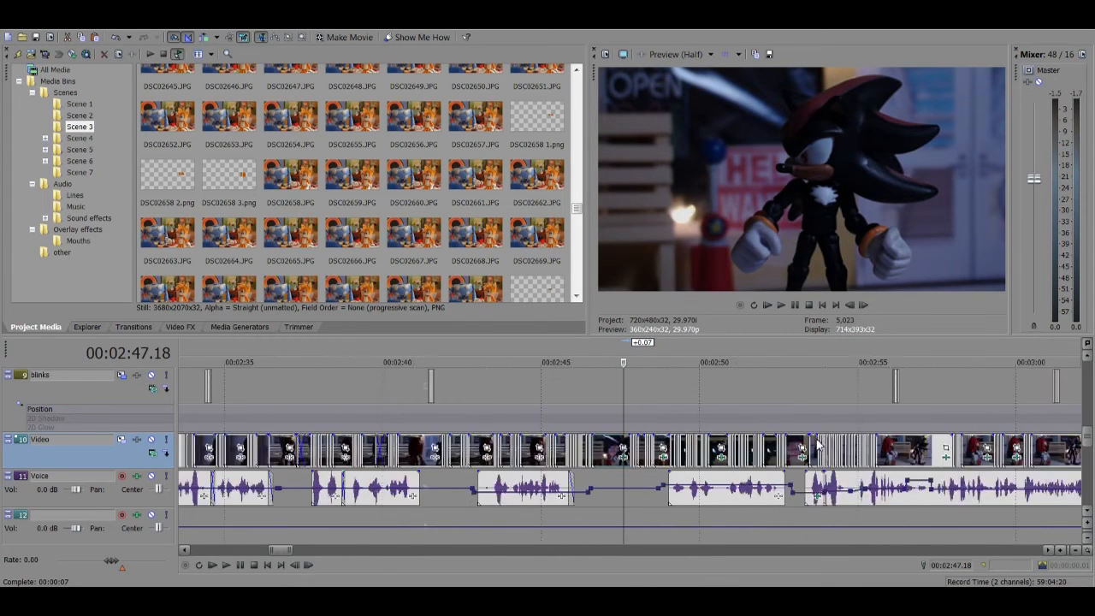
left_click(881, 386)
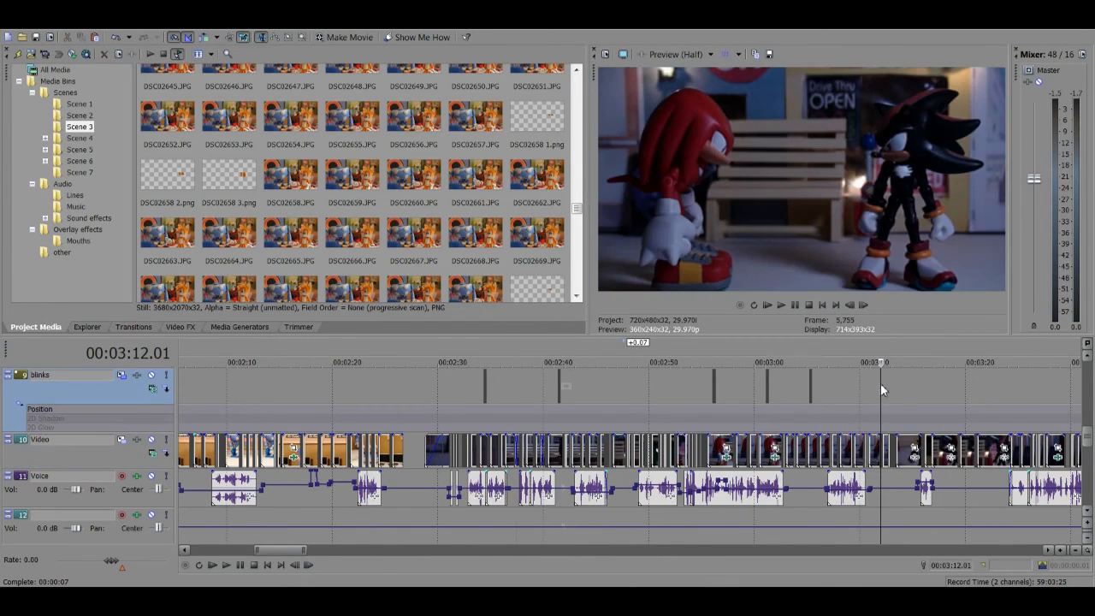
scroll(857, 387, "down", 5)
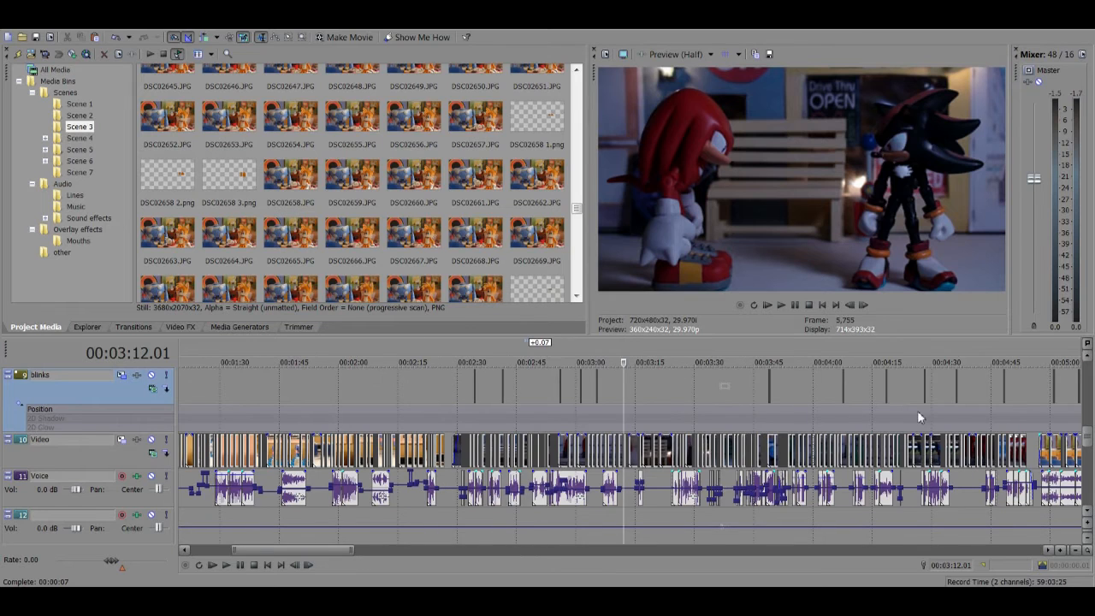
left_click(1069, 393)
scroll(1000, 406, "down", 2)
scroll(975, 410, "up", 5)
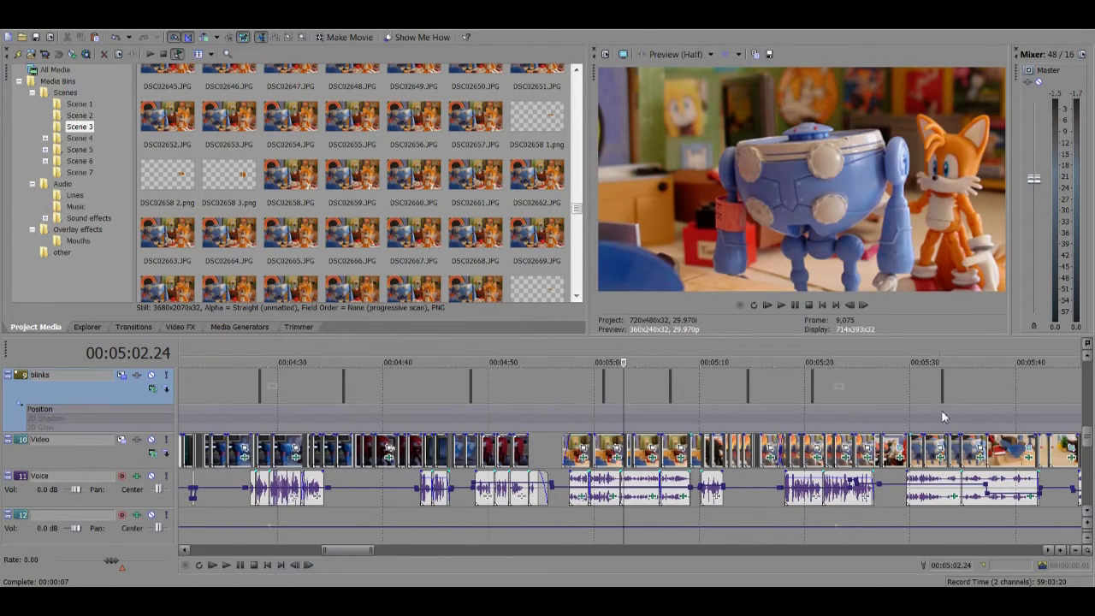
Step: Examine the workshop shots of the robot, fox and red character from 00:05:18.07 to 00:05:32.06
left_click(785, 398)
scroll(785, 397, "up", 3)
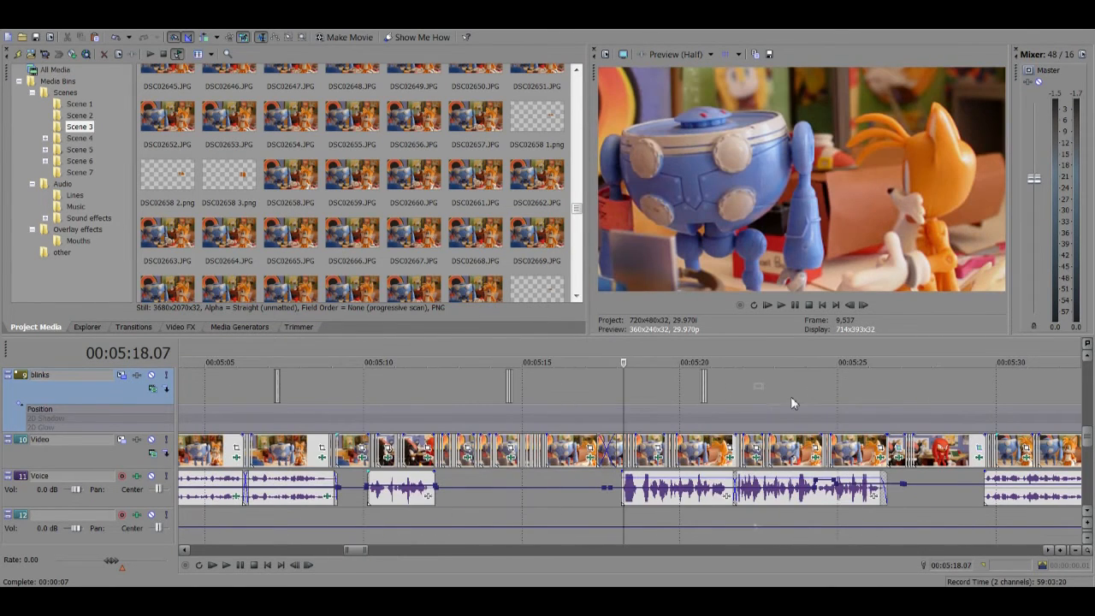
left_click(790, 396)
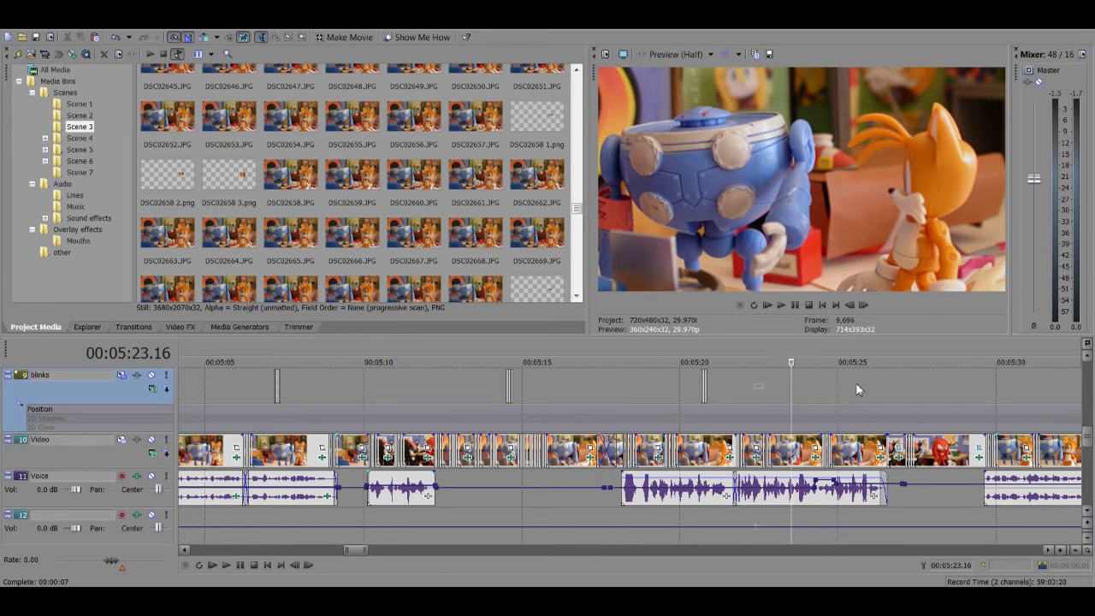
left_click(949, 398)
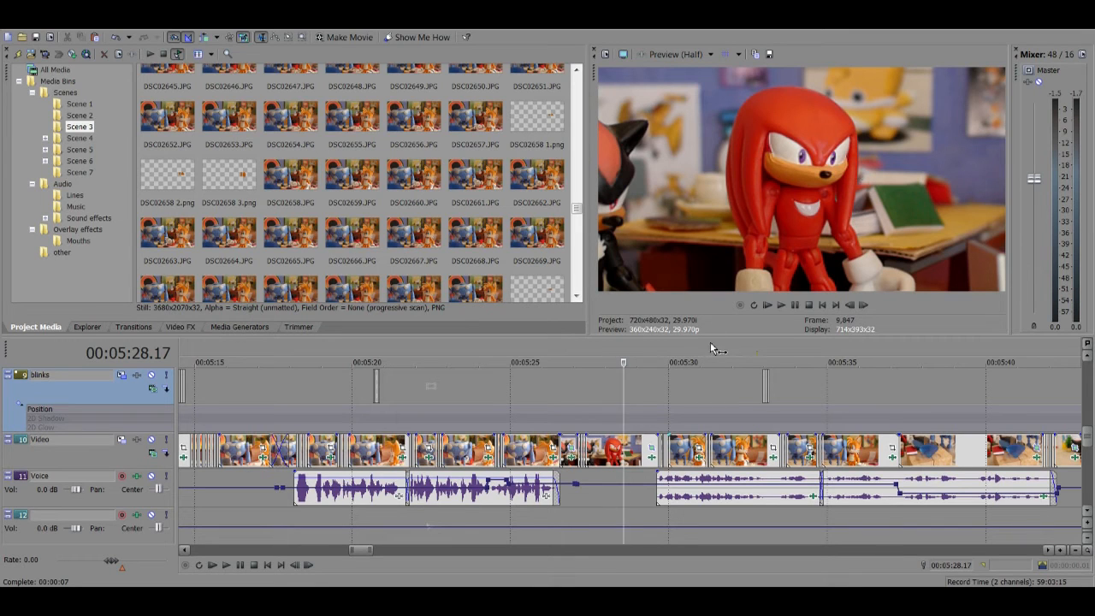
left_click(630, 454)
left_click(682, 453)
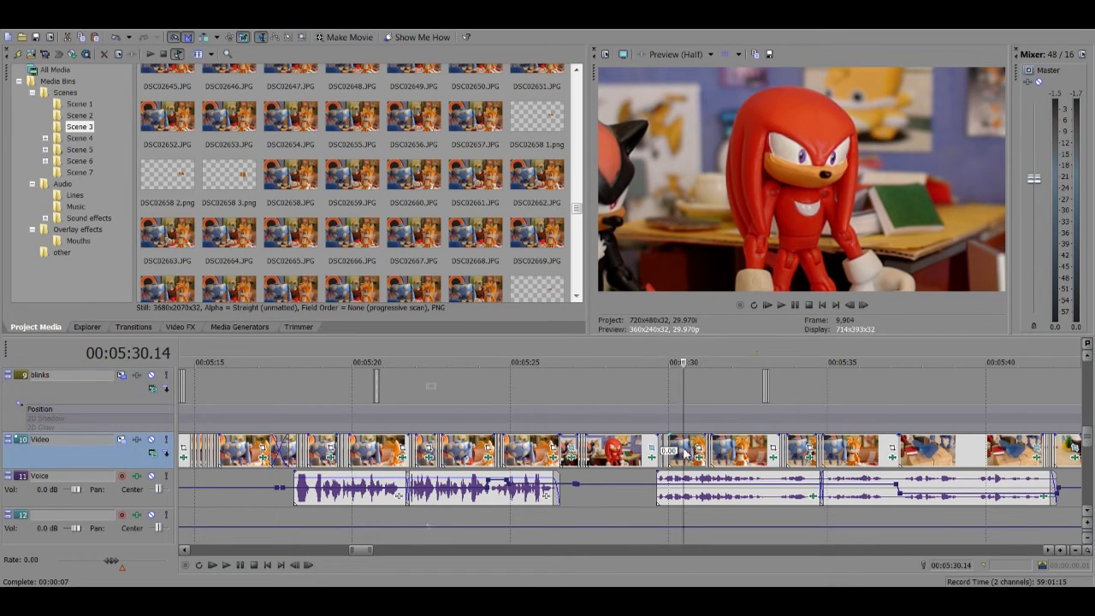
left_click(739, 455)
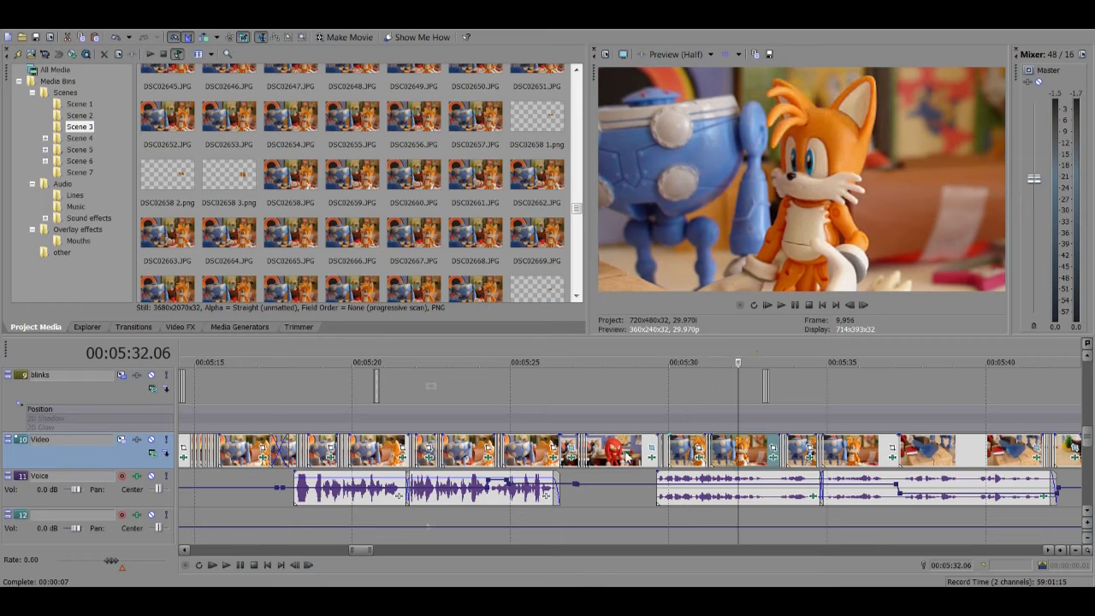
Step: View the black and red characters' shot at 00:06:54.22 and the laptop shot at 00:08:07.28
scroll(906, 396, "down", 3)
scroll(965, 393, "down", 3)
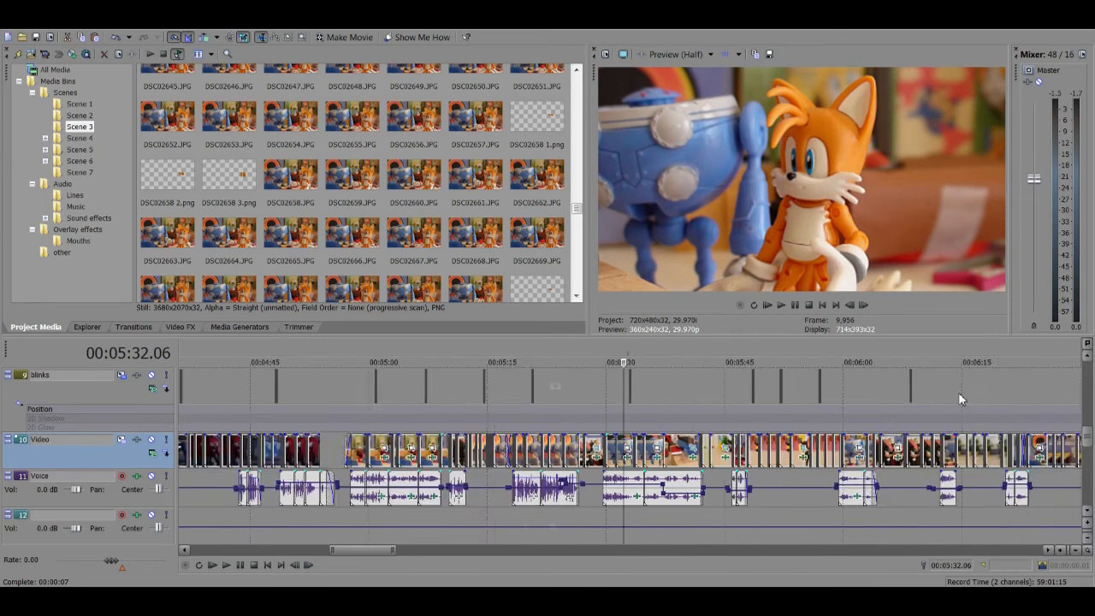
left_click(1056, 382)
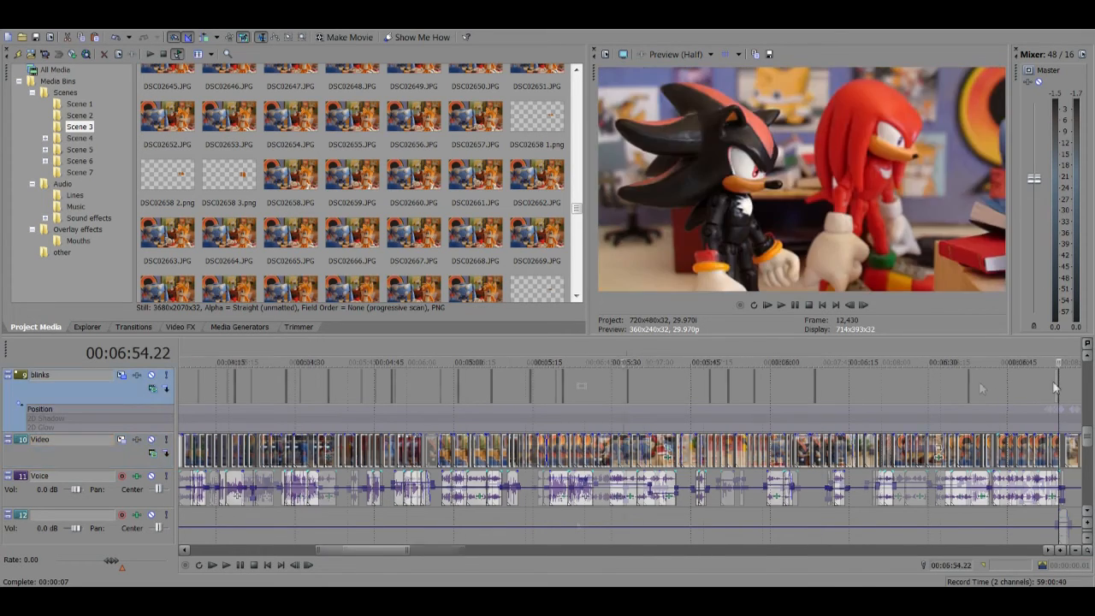
scroll(944, 388, "down", 1)
left_click(1012, 390)
scroll(1011, 391, "up", 3)
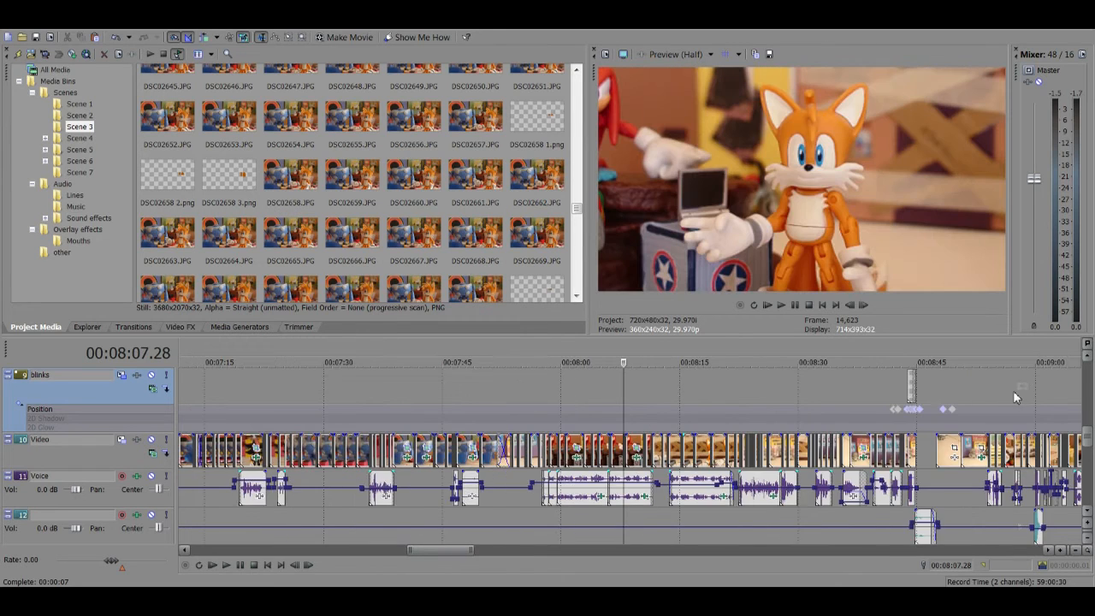
scroll(781, 377, "up", 2)
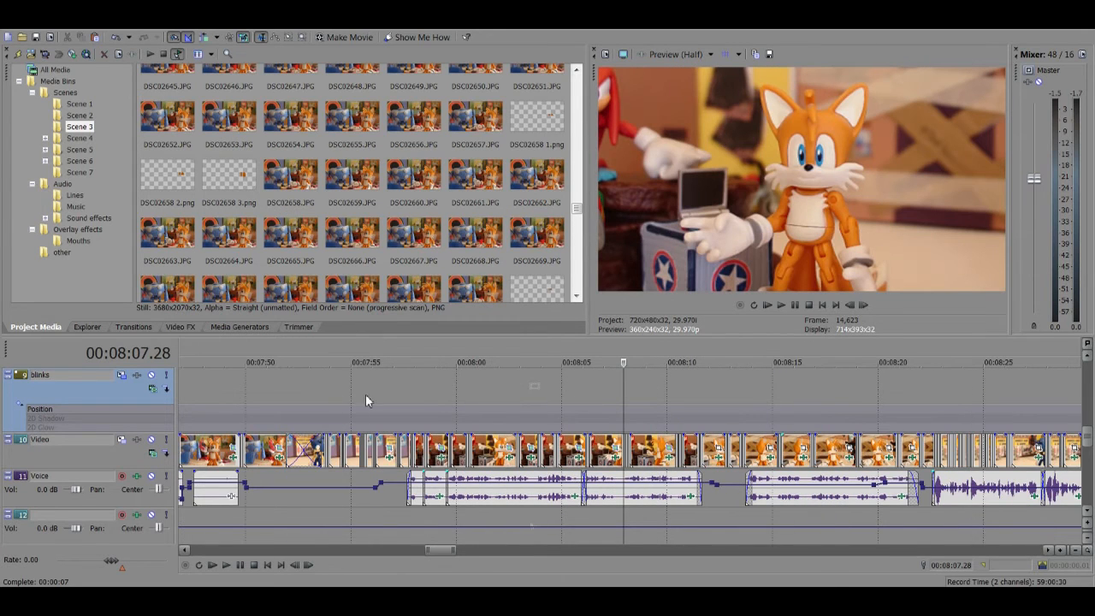
Step: Compare the blue hedgehog shots around 00:07:53 to 00:07:55 with the orange fox's walkie-talkie shots around 00:07:48 to 00:07:50
left_click(329, 414)
scroll(330, 409, "up", 3)
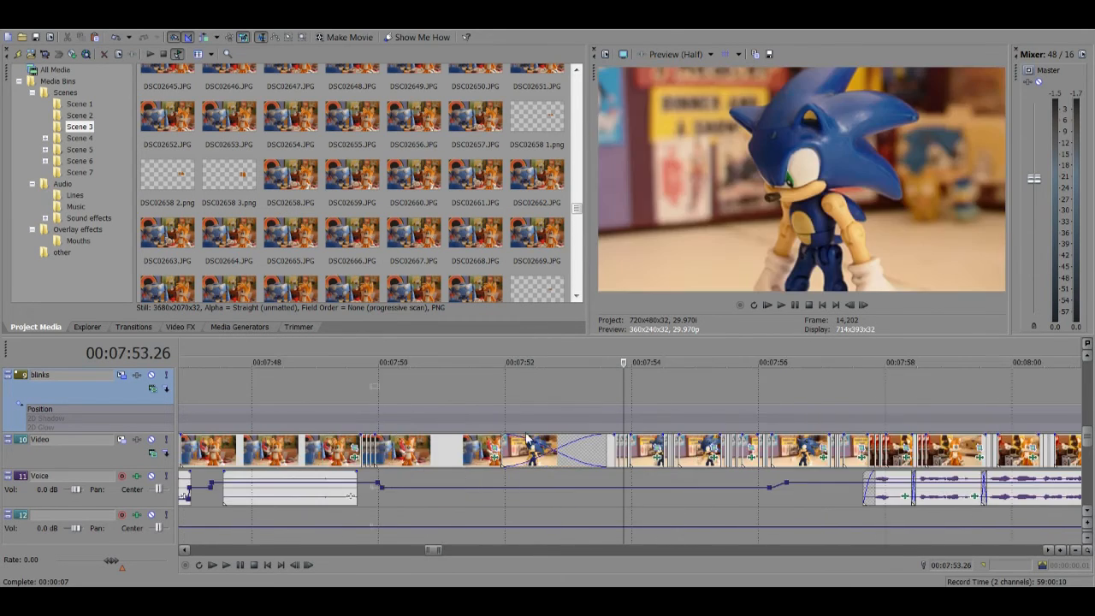
left_click(643, 459)
left_click(417, 450)
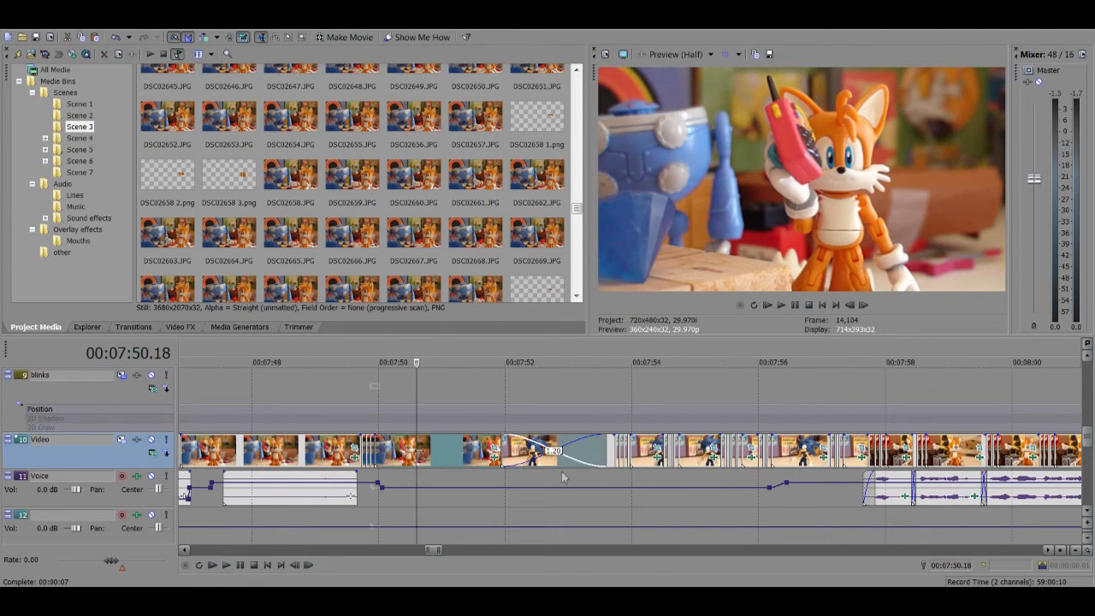
left_click(291, 447)
scroll(436, 452, "down", 3)
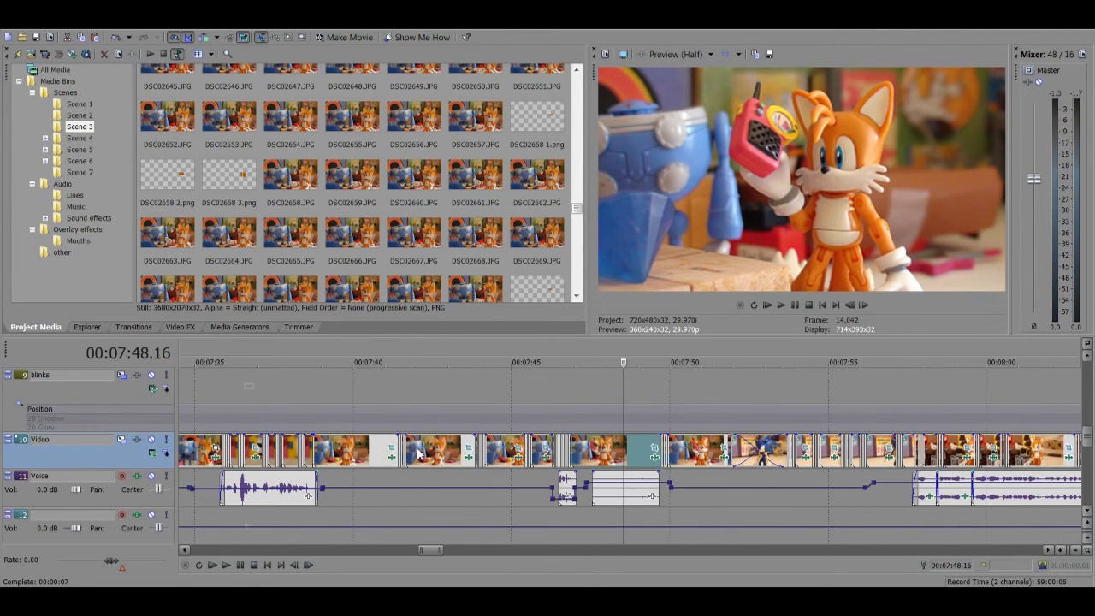
left_click(202, 391)
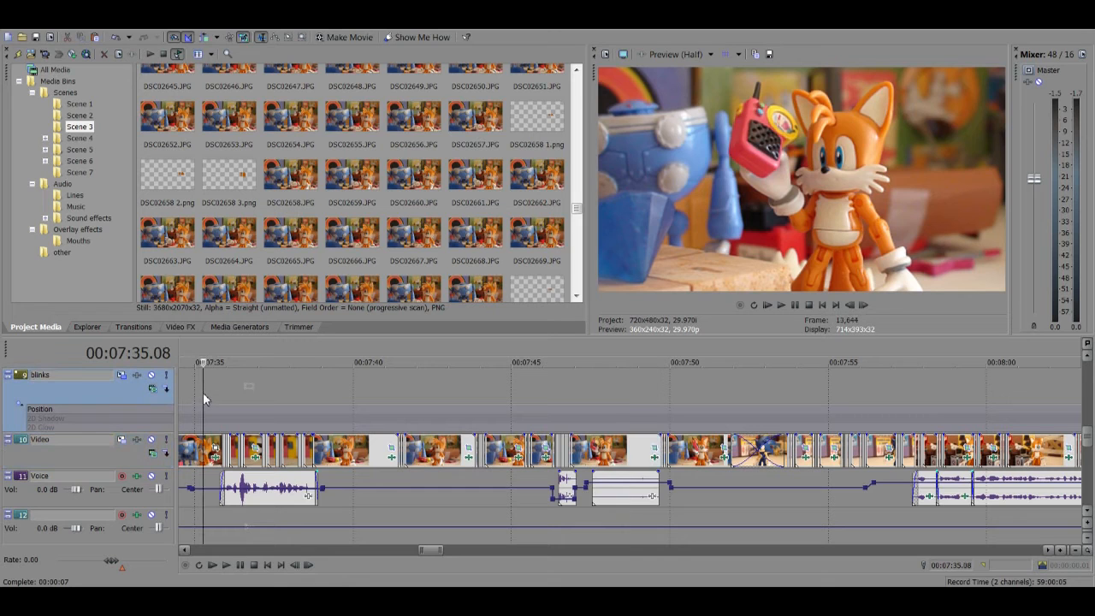
left_click(829, 396)
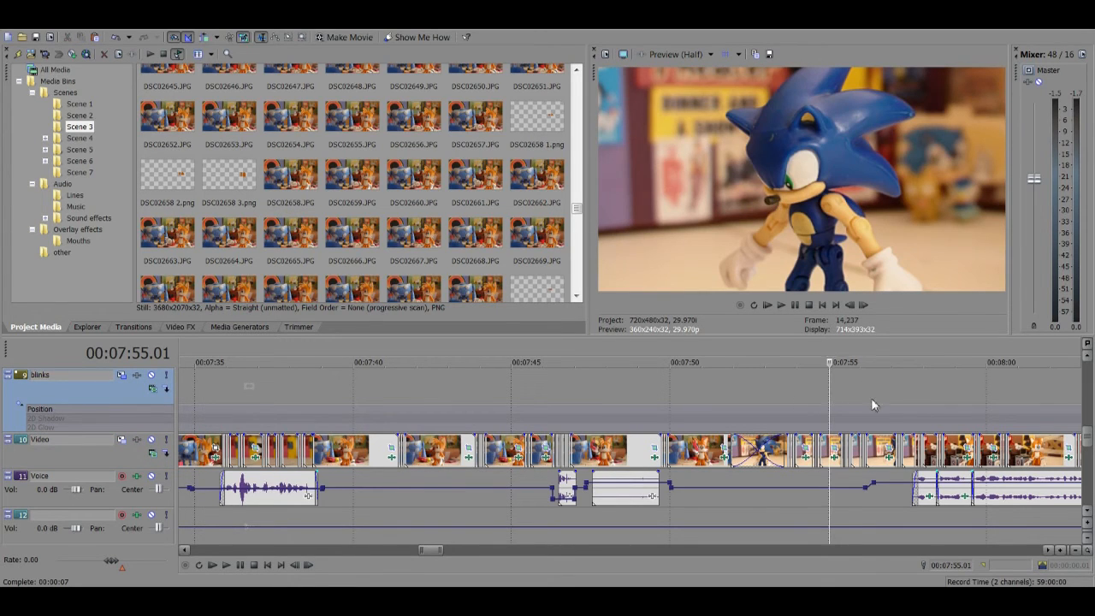
Step: Find the glowing hedgehog shot on black at 00:11:42.07 and bring the Text and Video Overlay tracks into view
scroll(873, 398, "down", 6)
scroll(938, 410, "down", 5)
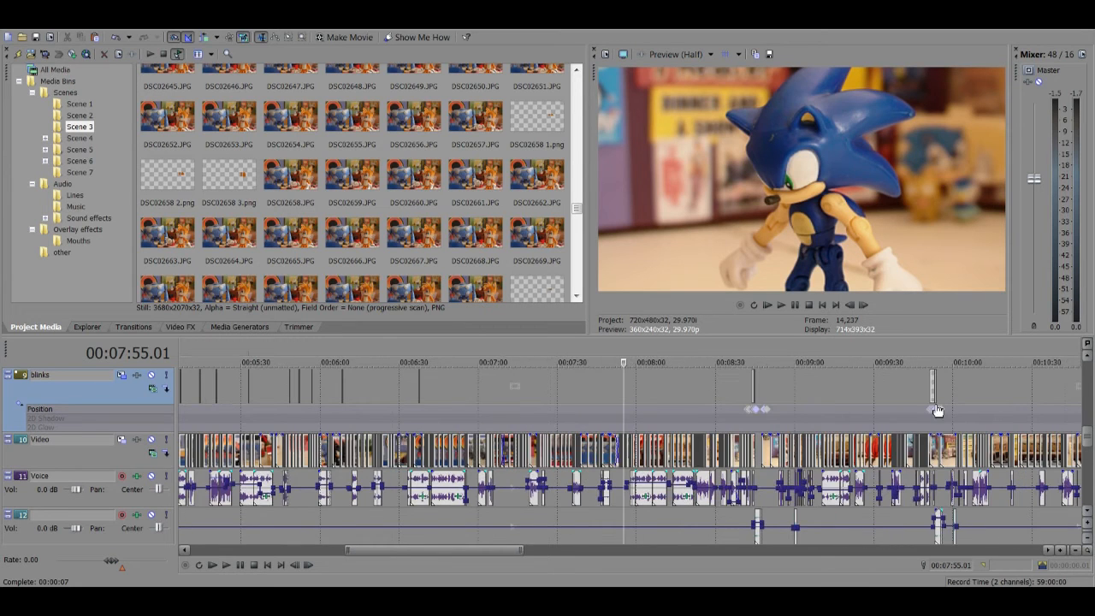
left_click(1023, 395)
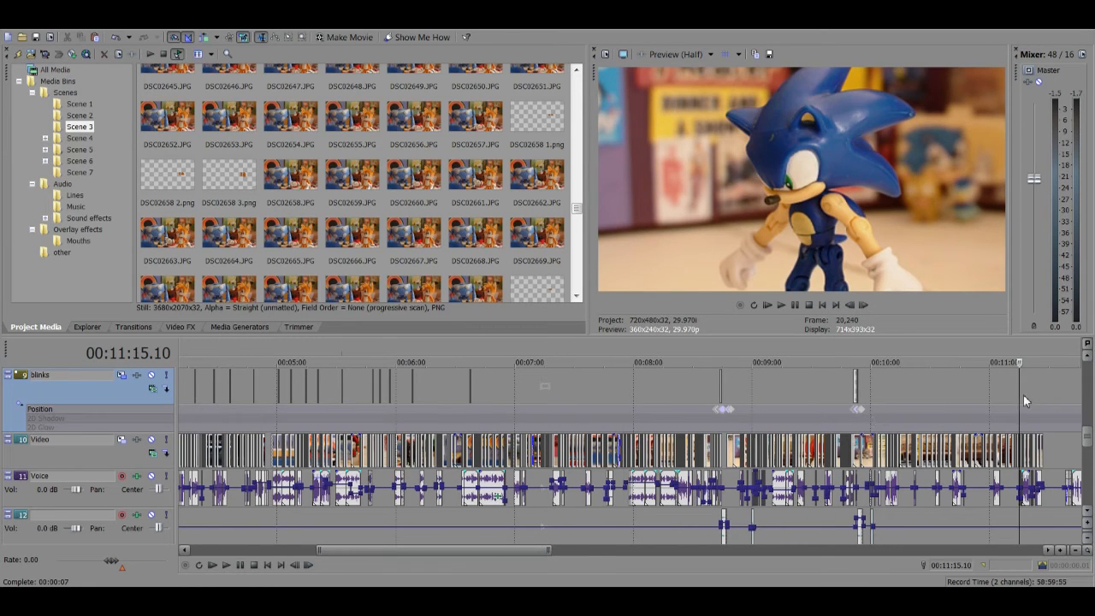
scroll(992, 395, "up", 5)
left_click(768, 400)
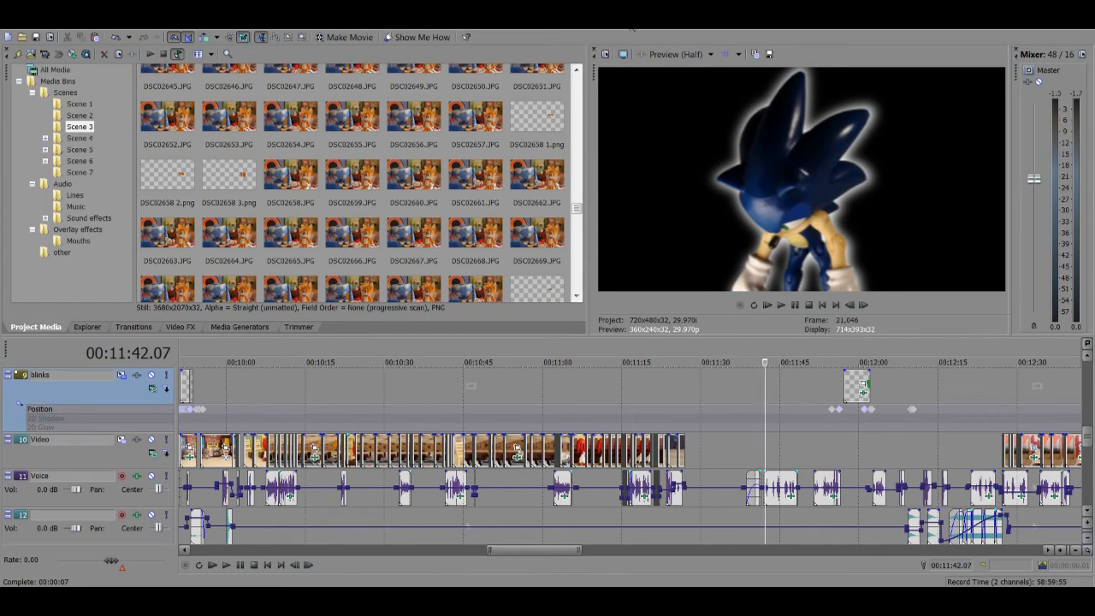
left_click(1087, 356)
left_click(1087, 356)
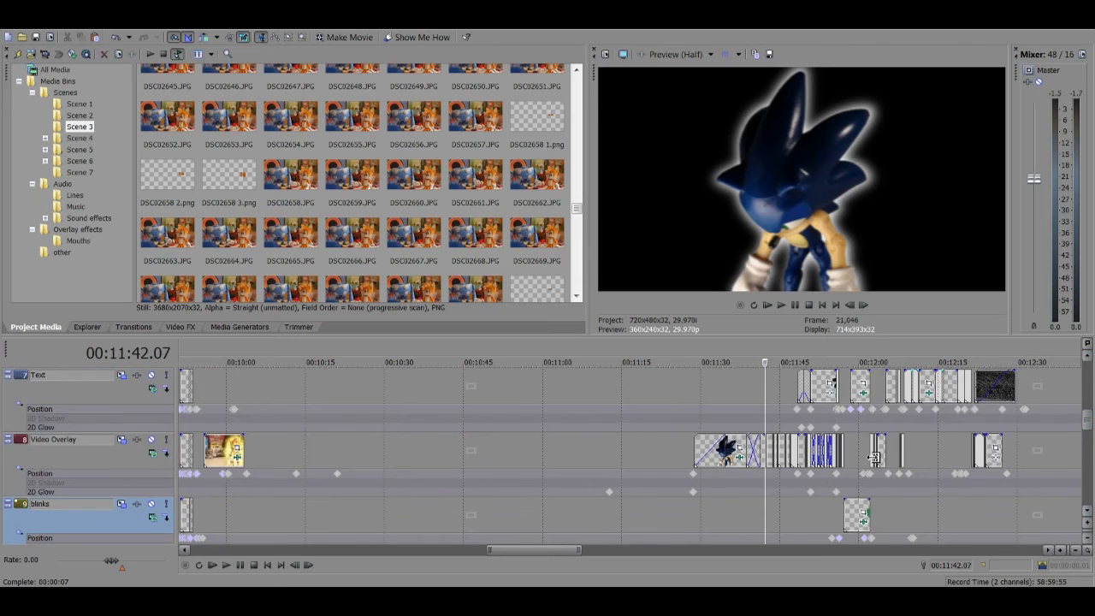
Step: Examine the glowing hedgehog cut-outs on the Video Overlay track up to 00:11:47.23
scroll(872, 456, "up", 5)
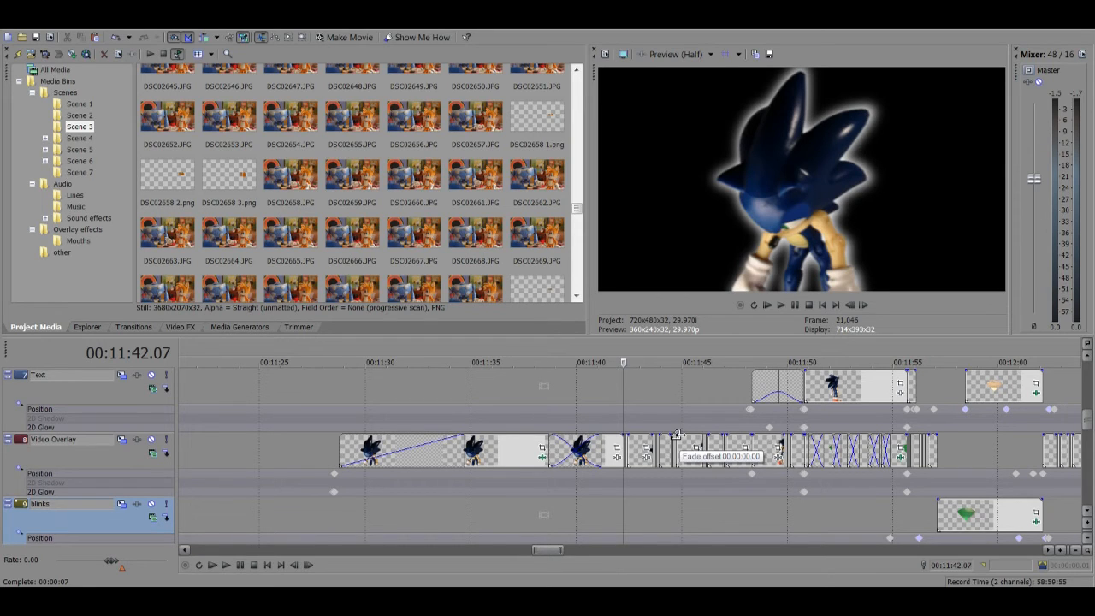
left_click(510, 416)
left_click(740, 406)
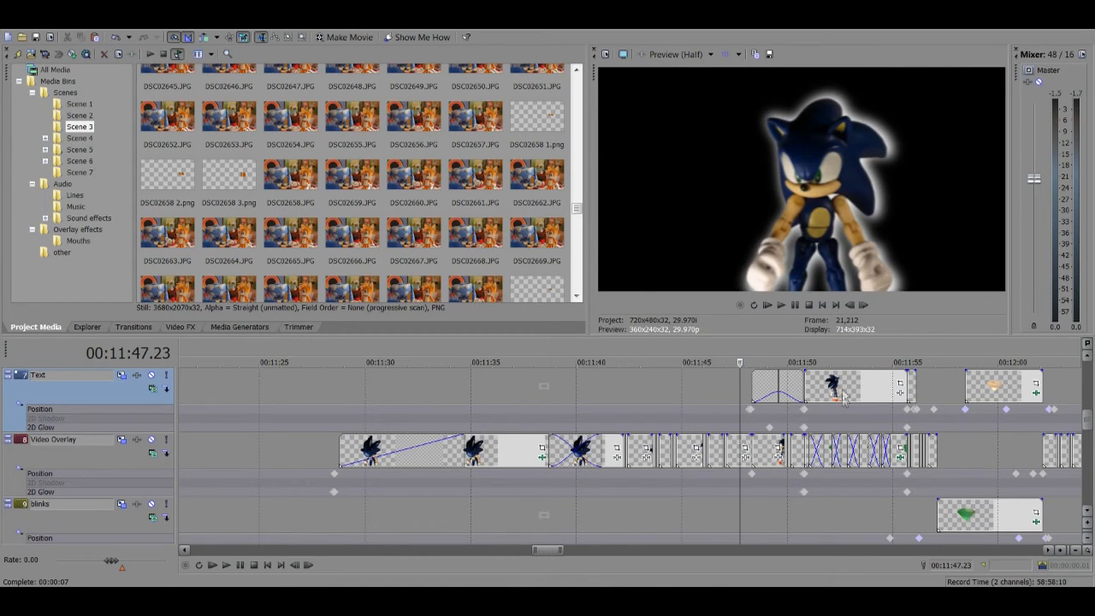
scroll(667, 458, "up", 1)
scroll(550, 451, "up", 1)
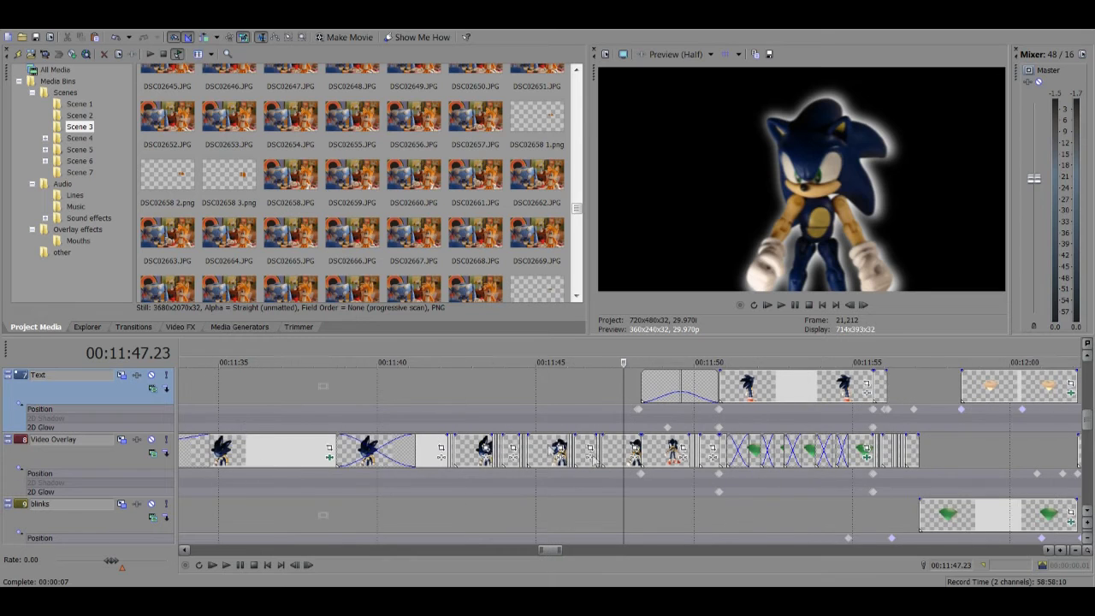
scroll(454, 451, "down", 1)
scroll(996, 442, "down", 1)
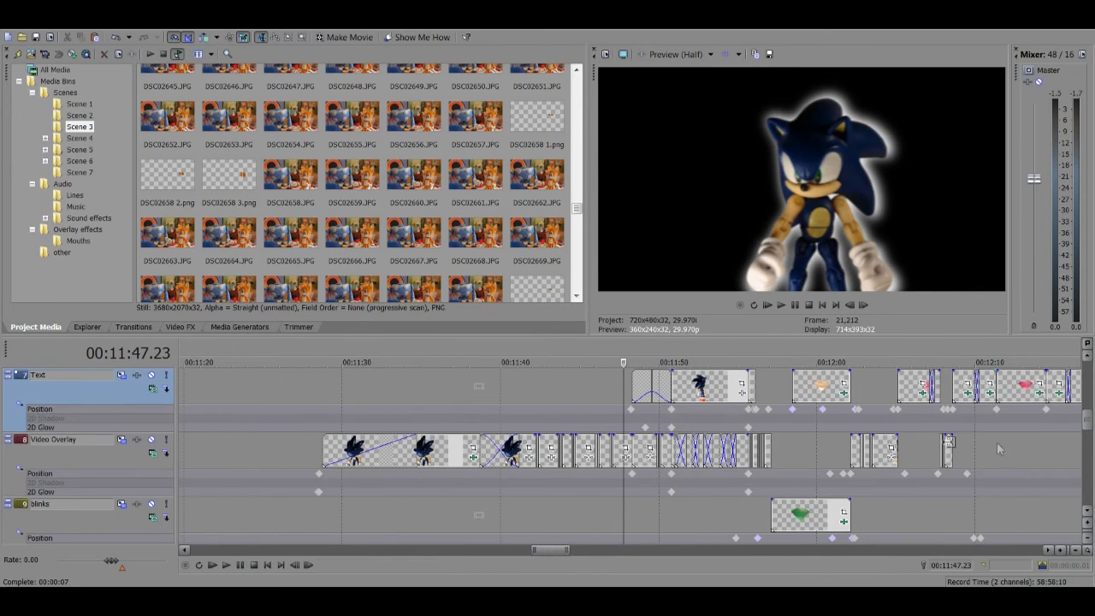
Step: Examine the glowing hedgehog cut-out on the Video Overlay track at 00:12:08.08
left_click(943, 442)
scroll(866, 443, "up", 5)
scroll(866, 443, "up", 2)
left_click(684, 439)
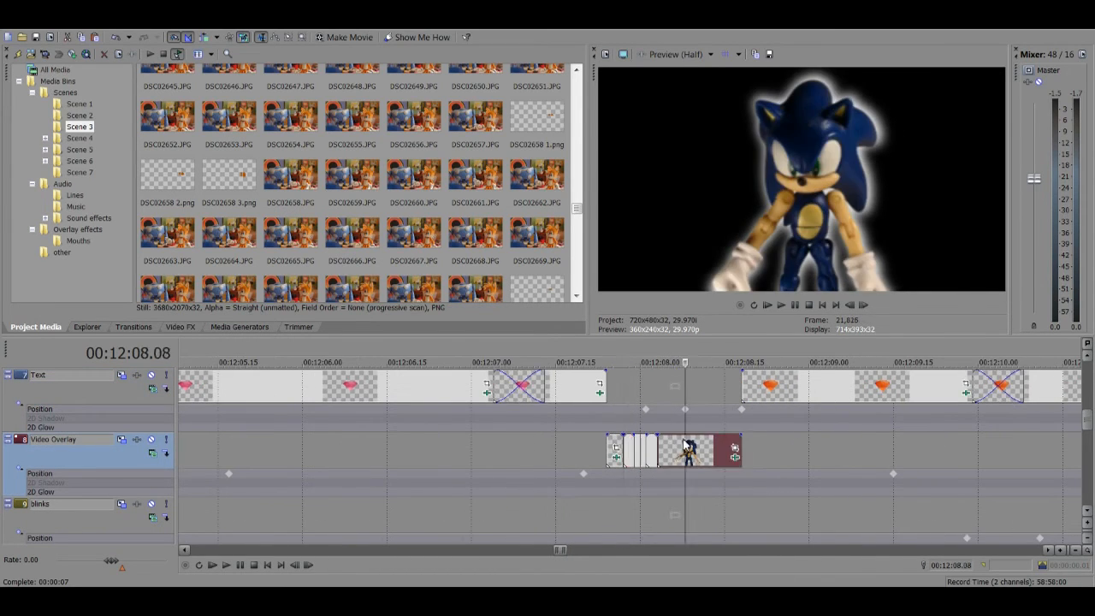
scroll(685, 439, "down", 5)
scroll(686, 438, "down", 4)
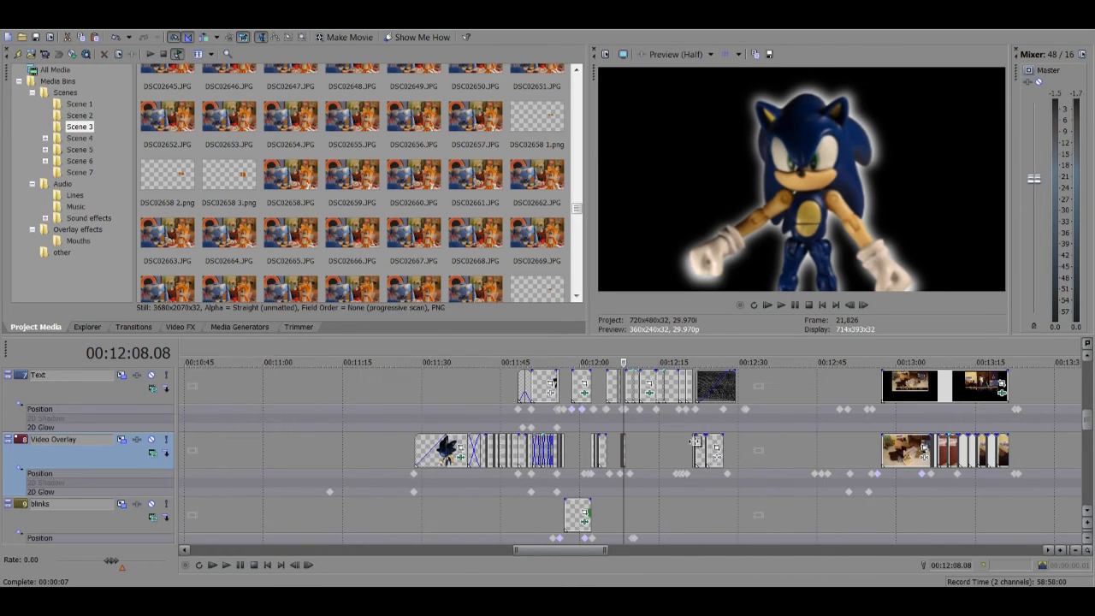
Step: View the blue hedgehog's seated walkie-talkie shots at 00:12:35.17 and 00:12:52.12
left_click(766, 428)
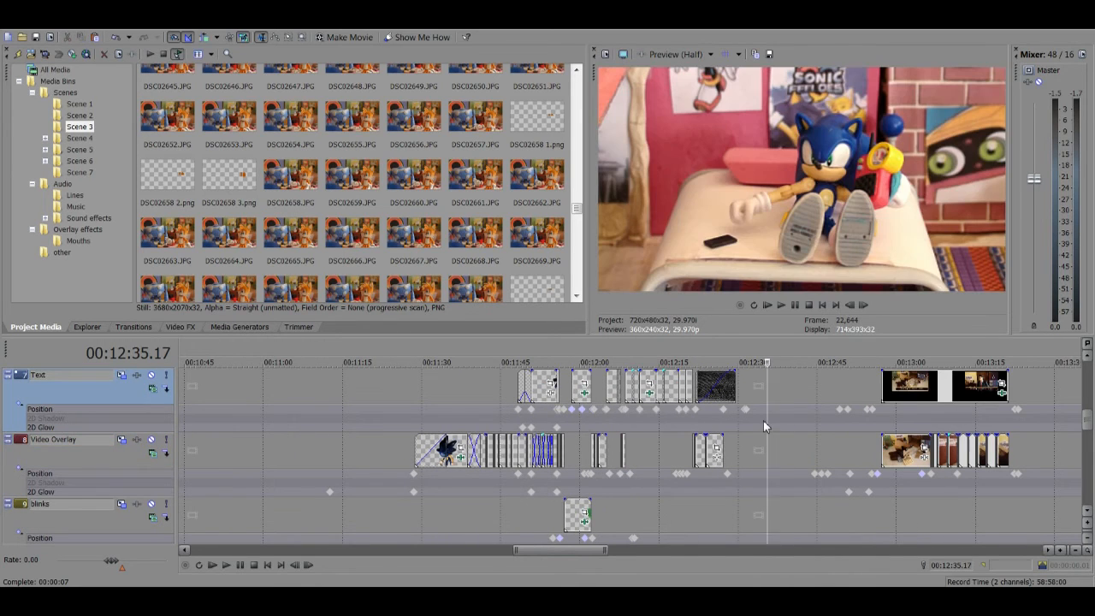
scroll(763, 420, "down", 2)
scroll(790, 417, "up", 3)
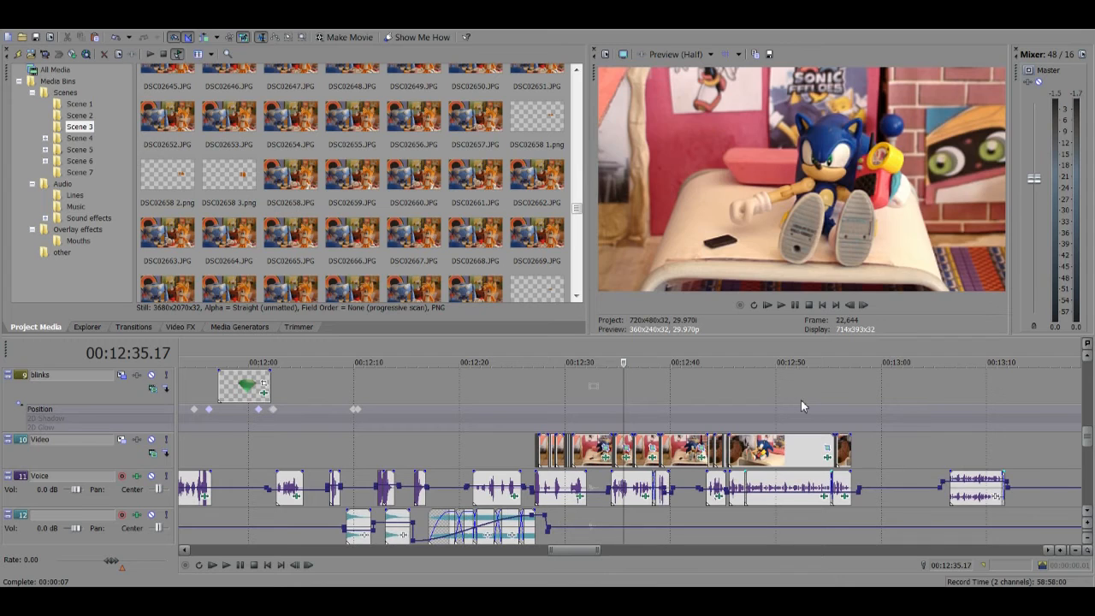
left_click(800, 400)
scroll(800, 399, "down", 3)
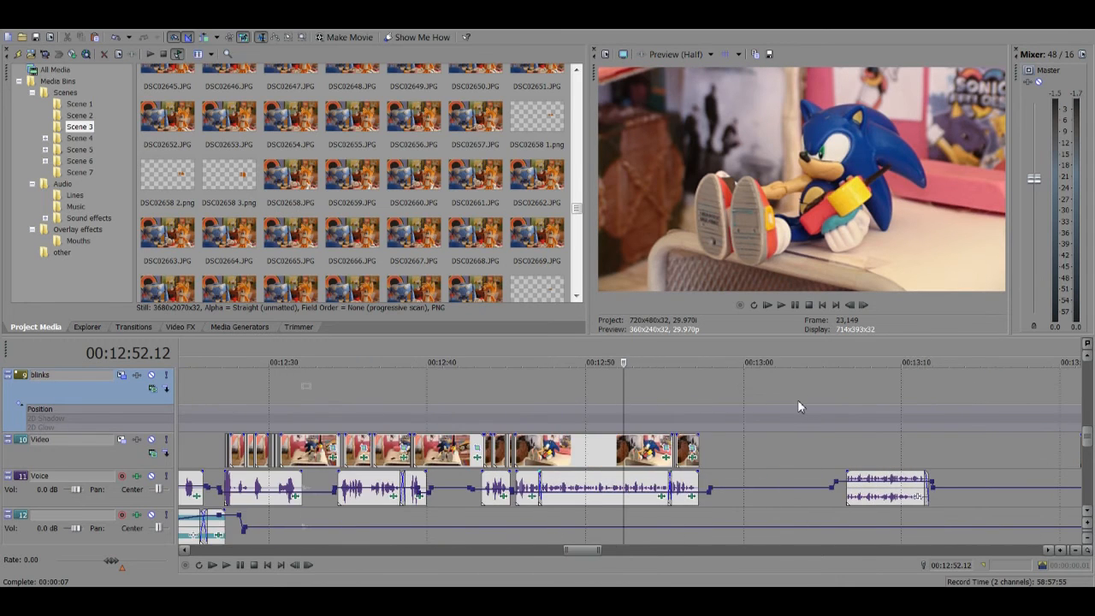
Step: Compare the hedgehog and red villain's shots at 00:14:42.04 and 00:14:51.19 with the villain's shot behind bars at 00:14:52.25
scroll(797, 399, "down", 5)
left_click(844, 410)
scroll(844, 410, "up", 5)
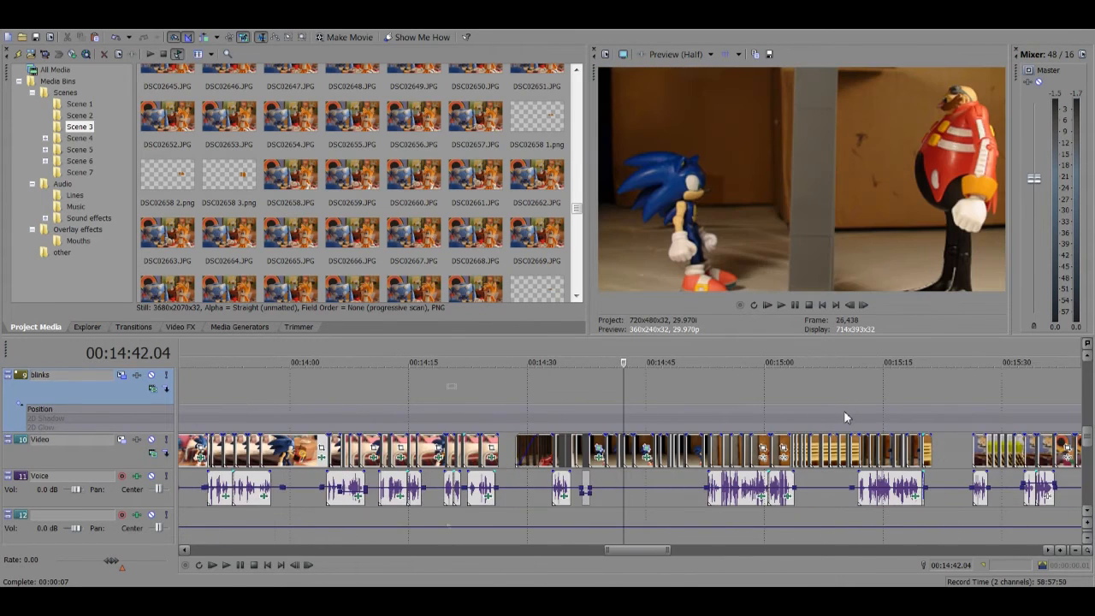
scroll(633, 427, "up", 2)
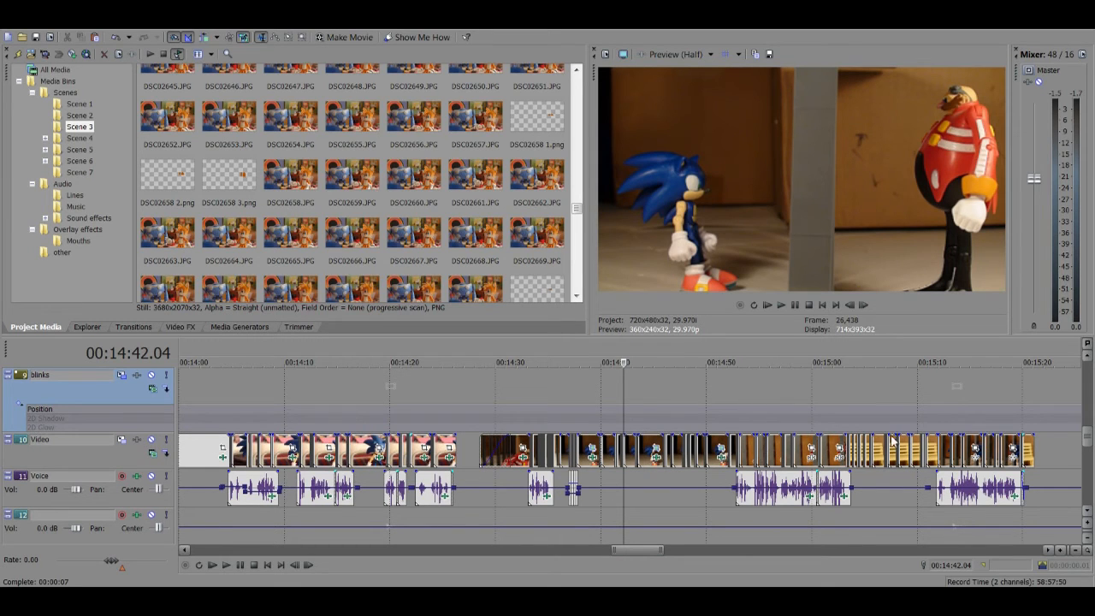
scroll(877, 441, "down", 2)
left_click(709, 414)
scroll(715, 444, "down", 5)
scroll(715, 443, "down", 2)
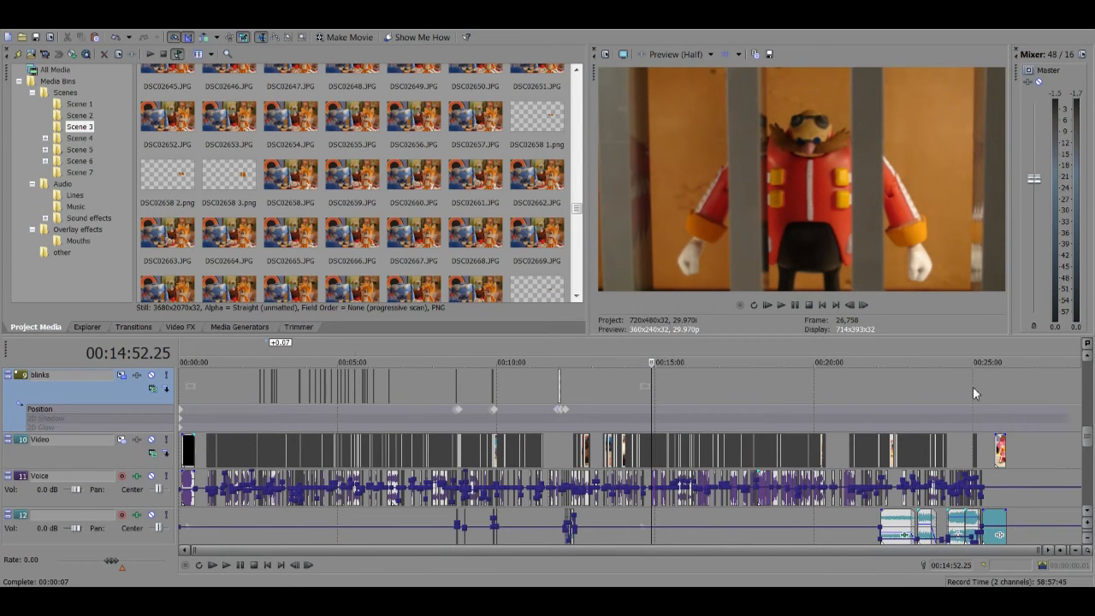
scroll(665, 408, "up", 10)
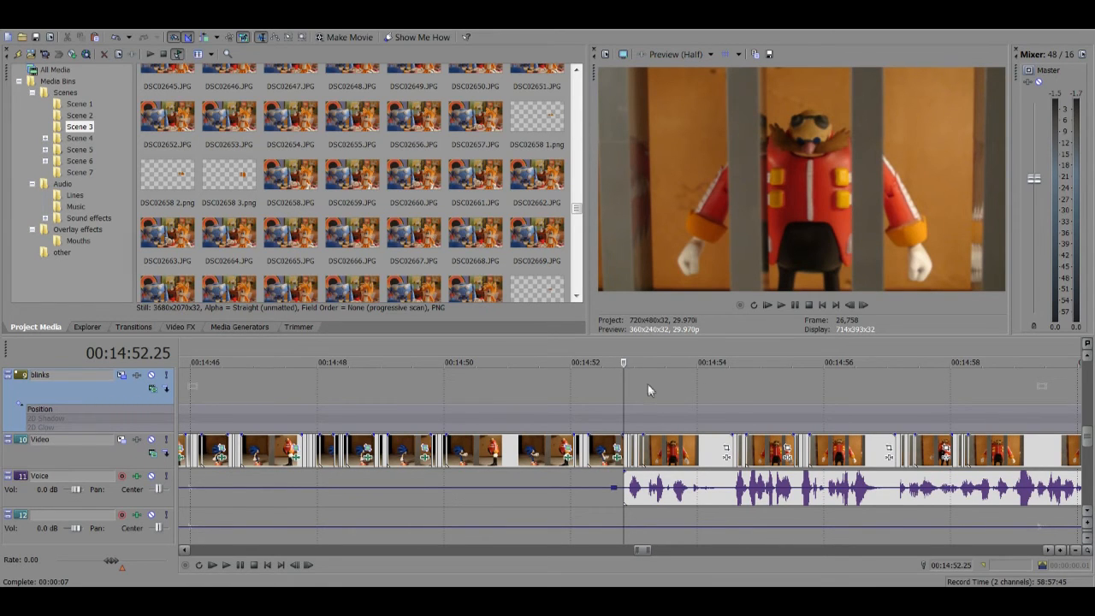
left_click(548, 399)
scroll(549, 398, "down", 8)
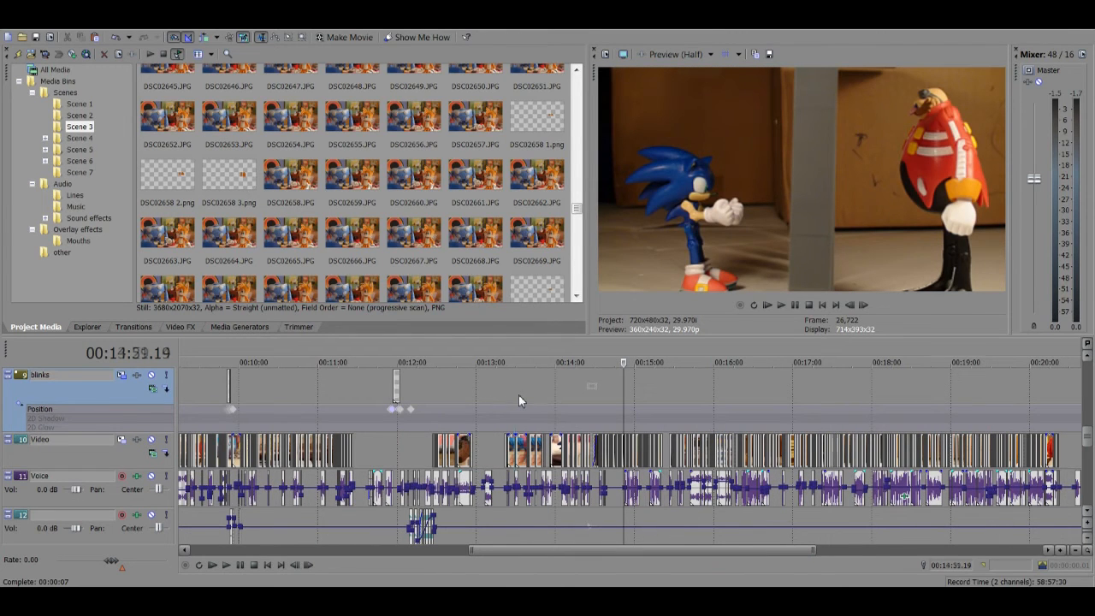
Step: Save the project and inspect the hedgehog's striped-rug shot around 00:13:29
left_click(518, 394)
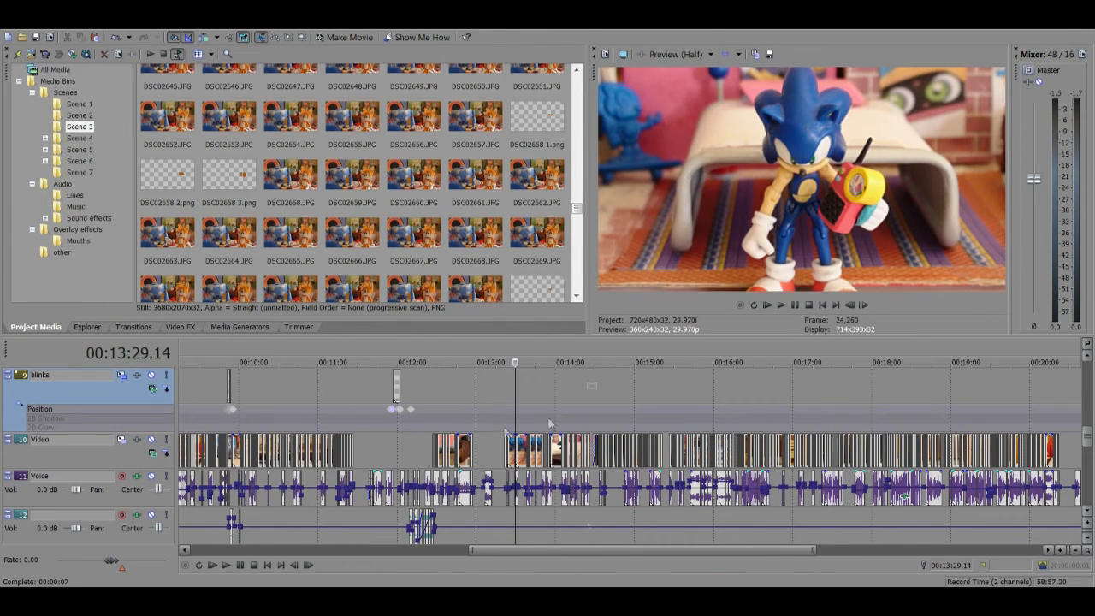
left_click(35, 37)
scroll(627, 402, "up", 10)
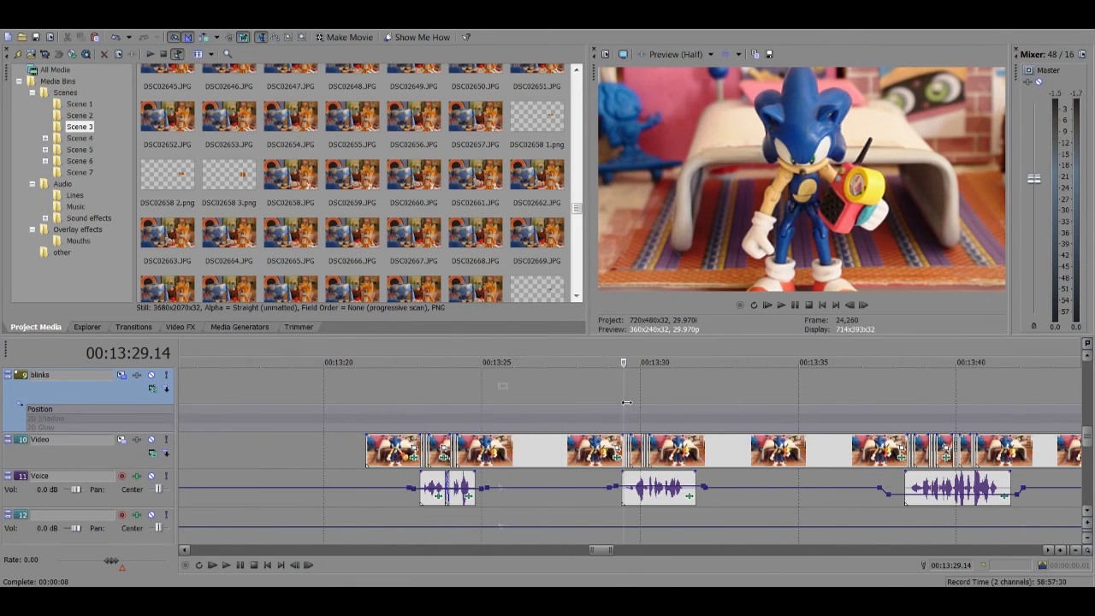
scroll(627, 402, "up", 3)
left_click(603, 390)
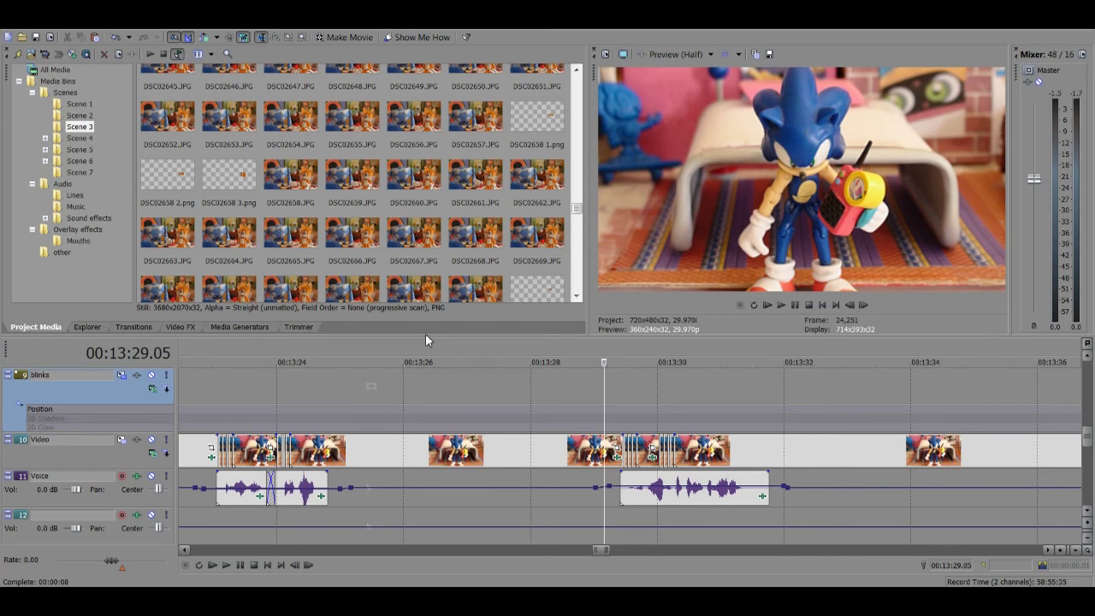
Step: Compare the hedgehog's striped-rug frames on either side of 00:13:30, up to 00:13:32
scroll(635, 400, "down", 5)
left_click(671, 384)
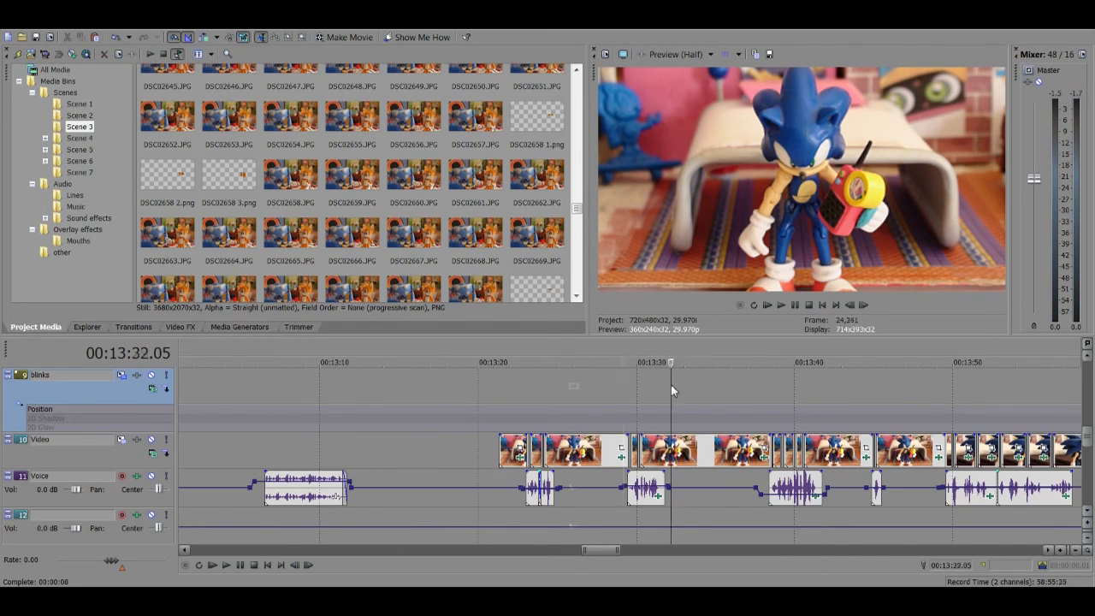
left_click(603, 381)
left_click(676, 384)
left_click(603, 382)
left_click(669, 381)
scroll(665, 396, "up", 2)
Step: Look over the hedgehog's bright scene and view its walkie-talkie close-up at 00:13:59.29
scroll(665, 396, "down", 10)
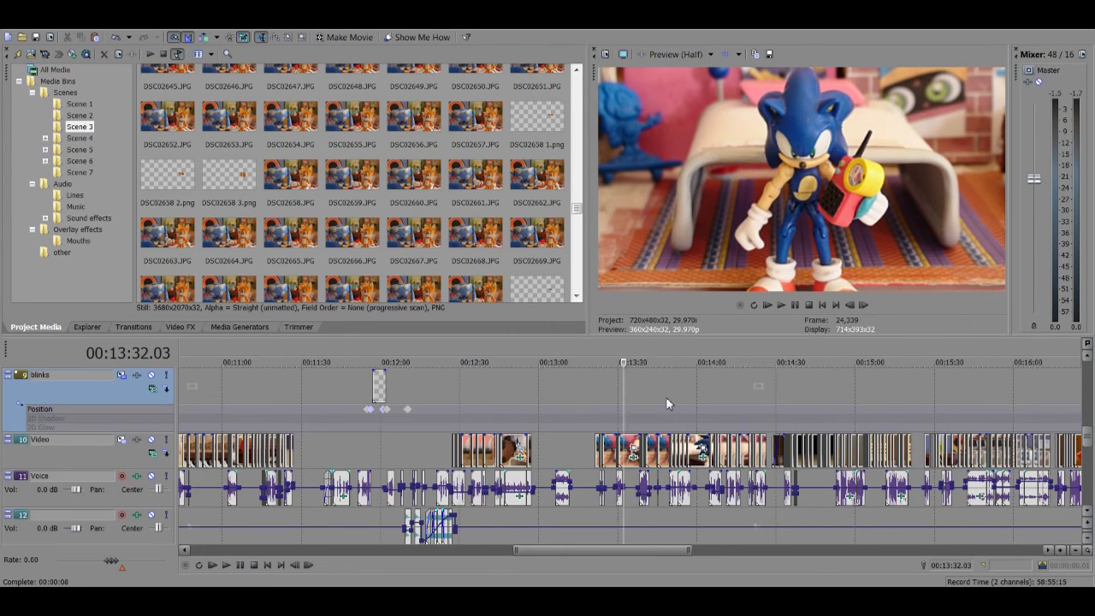
scroll(770, 428, "up", 4)
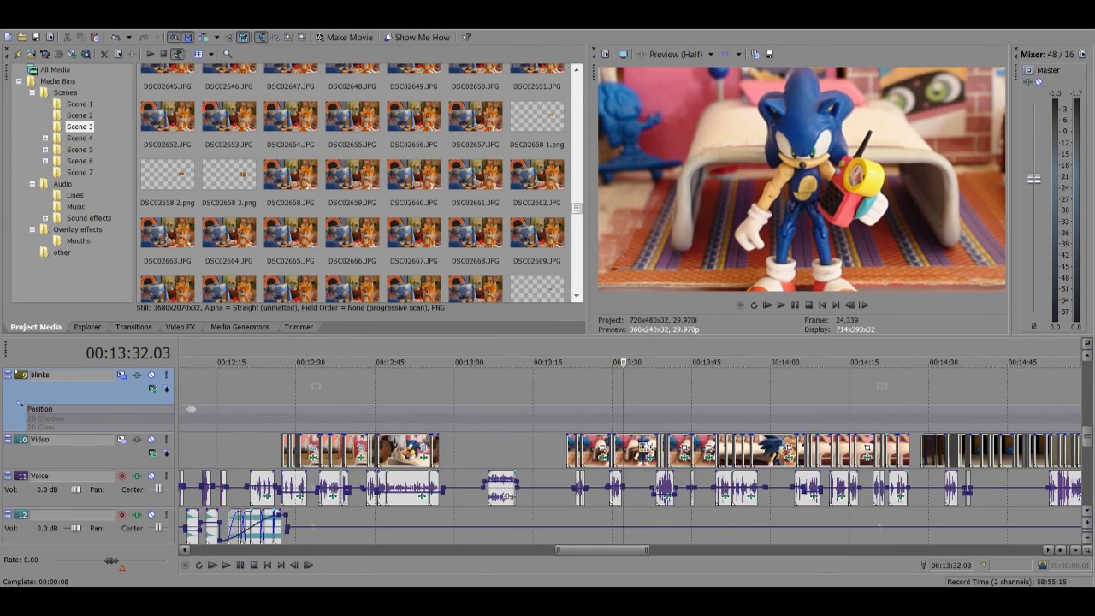
scroll(684, 445, "down", 2)
scroll(647, 453, "up", 3)
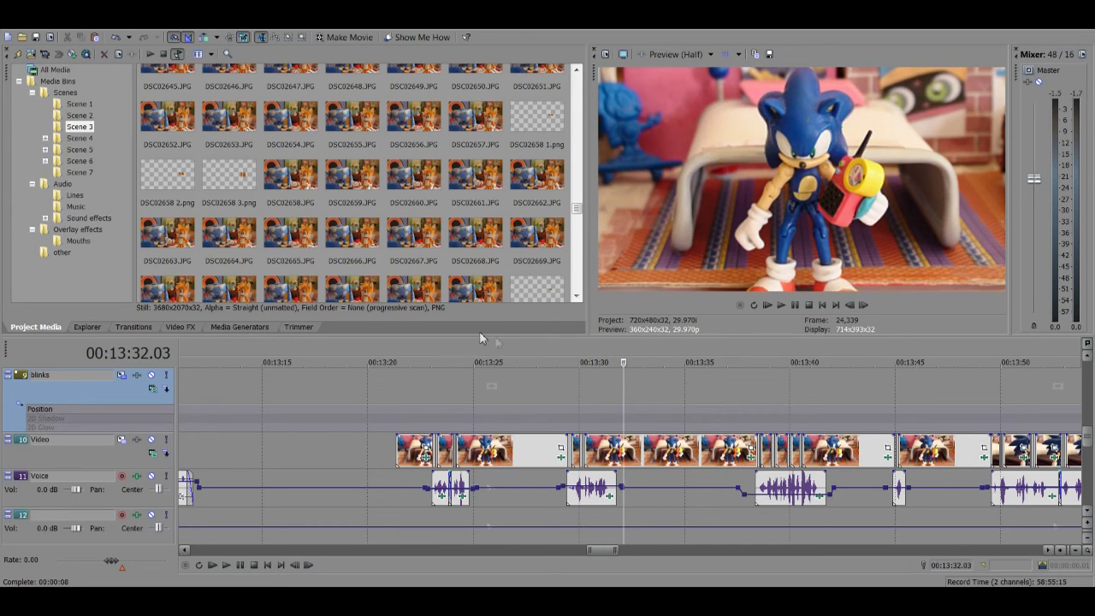
scroll(550, 341, "down", 3)
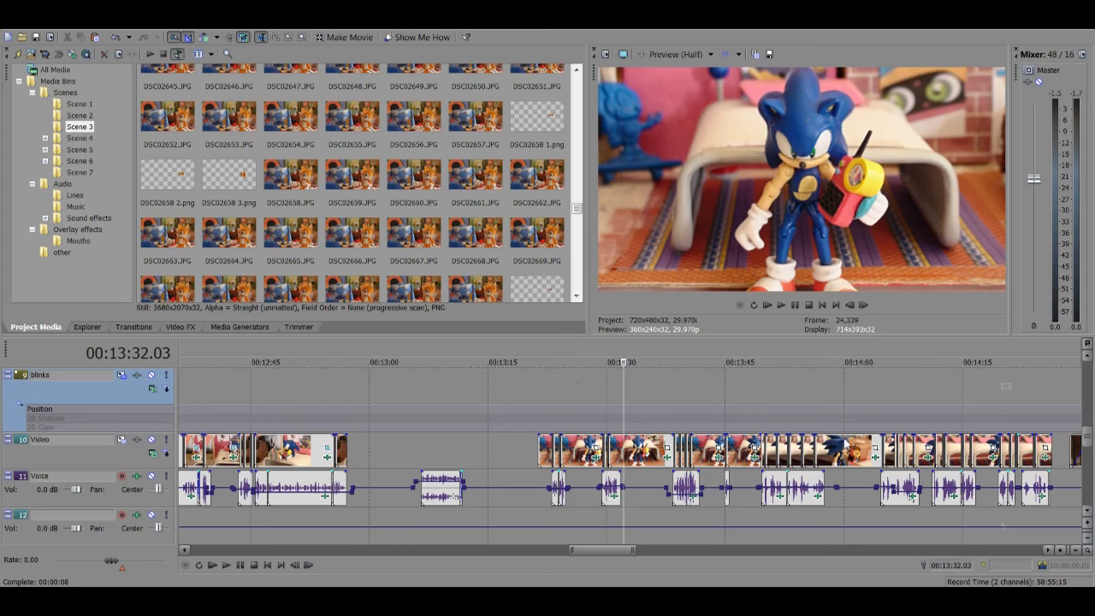
left_click(844, 443)
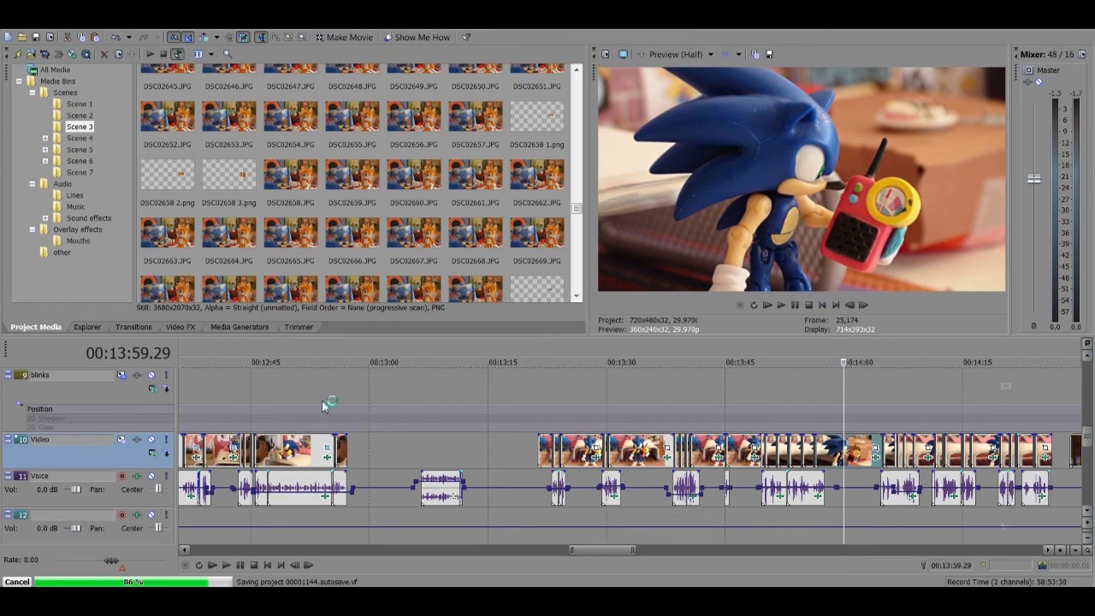
Step: View the black hedgehog's shot at 00:07:04.16 and show the whole project timeline
scroll(322, 399, "down", 8)
left_click(216, 394)
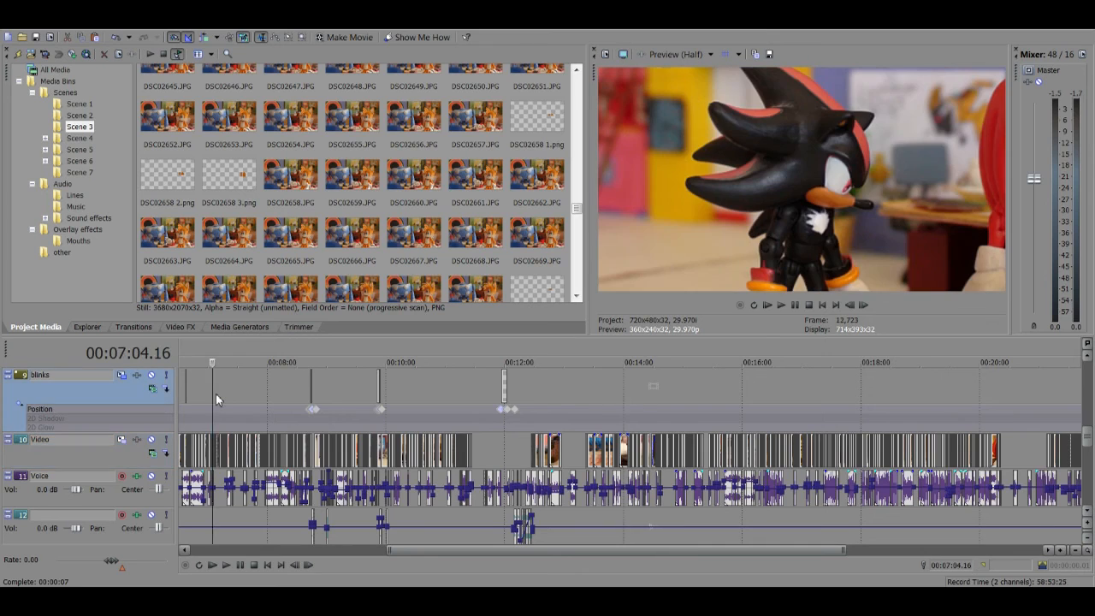
scroll(259, 403, "down", 5)
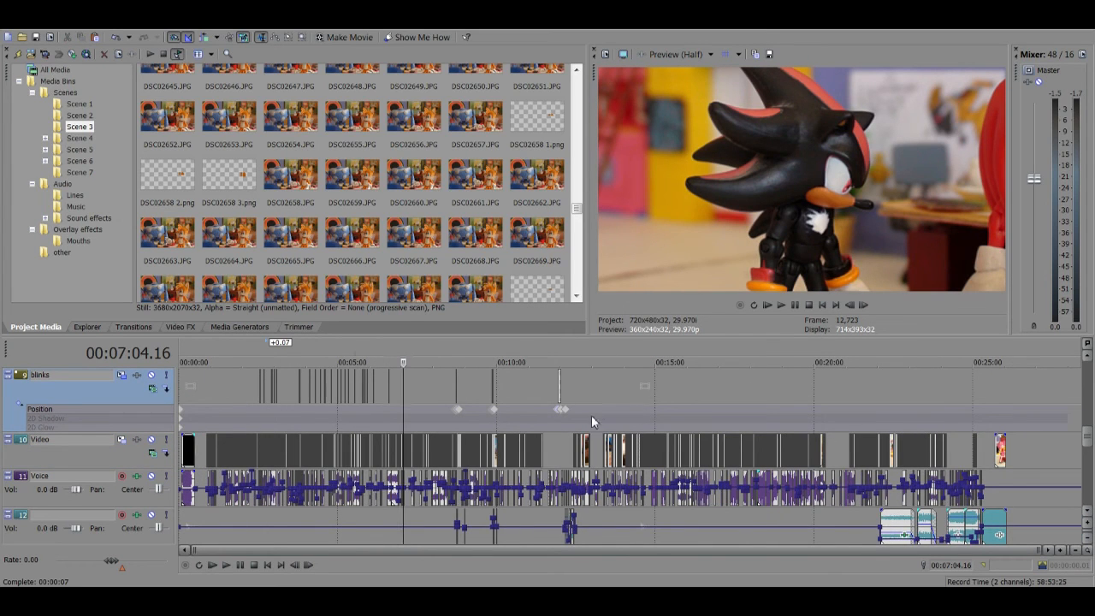
Step: View the shot through the prison bars at 00:19:54.04 and the red villain's close-up at 00:19:59.28
left_click(662, 406)
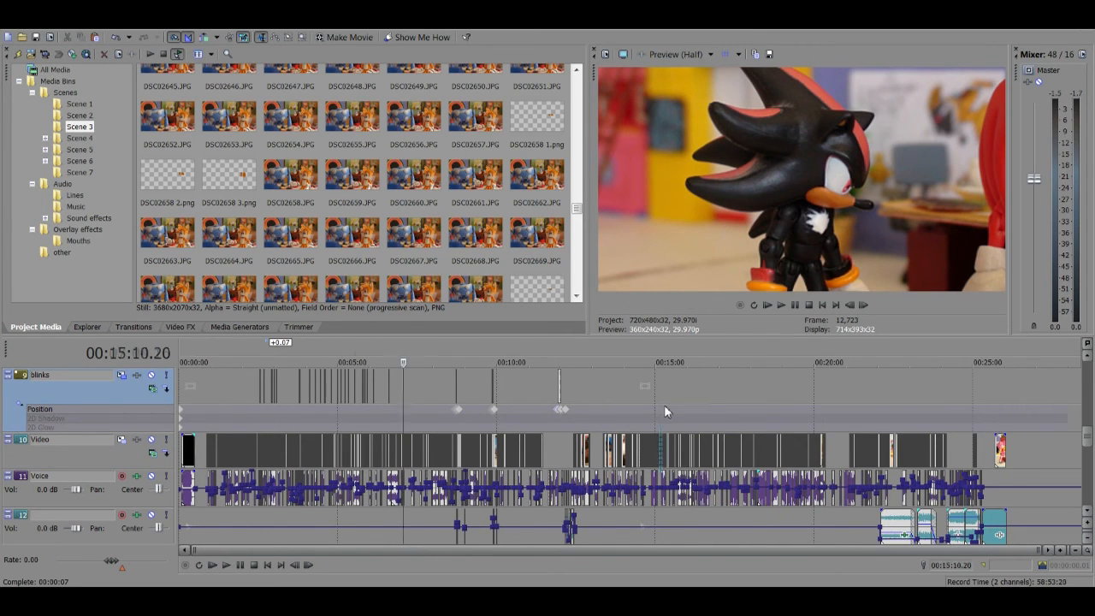
left_click(847, 410)
scroll(847, 412, "up", 12)
scroll(464, 430, "down", 5)
left_click(427, 412)
scroll(427, 412, "up", 3)
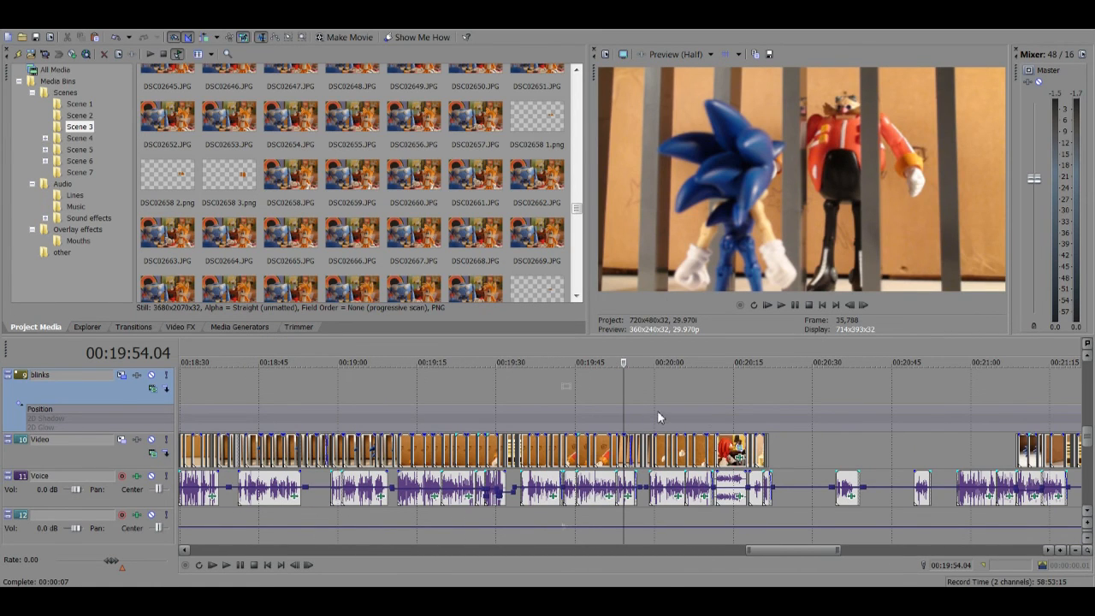
left_click(655, 412)
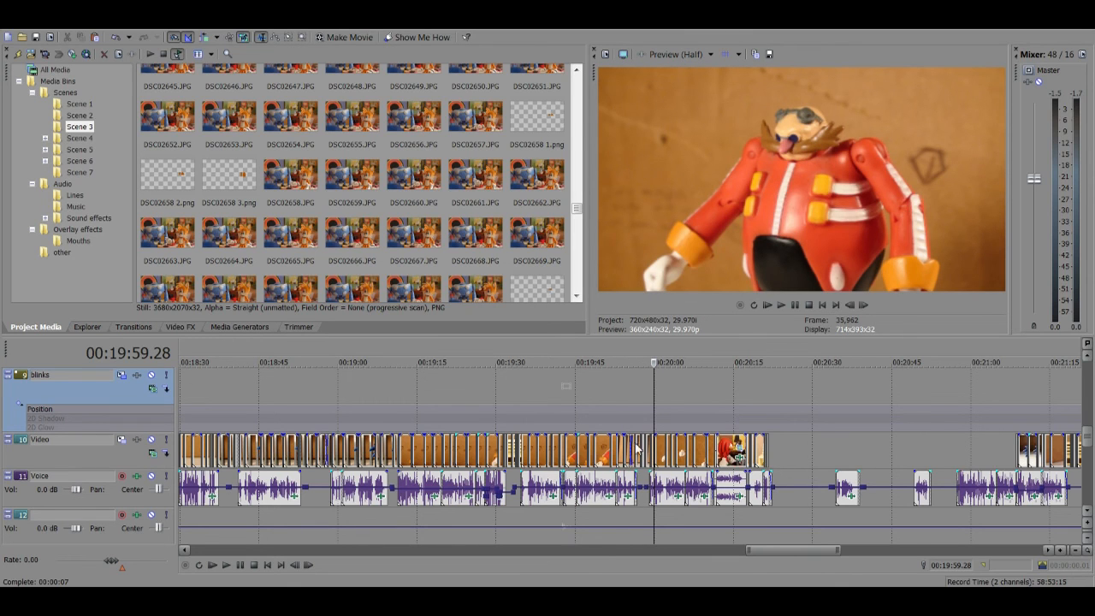
Step: Examine the flashback shot of the red character and orange fox at 00:20:12.04 and 00:20:15.20
left_click(548, 385)
left_click(720, 448)
scroll(723, 448, "up", 2)
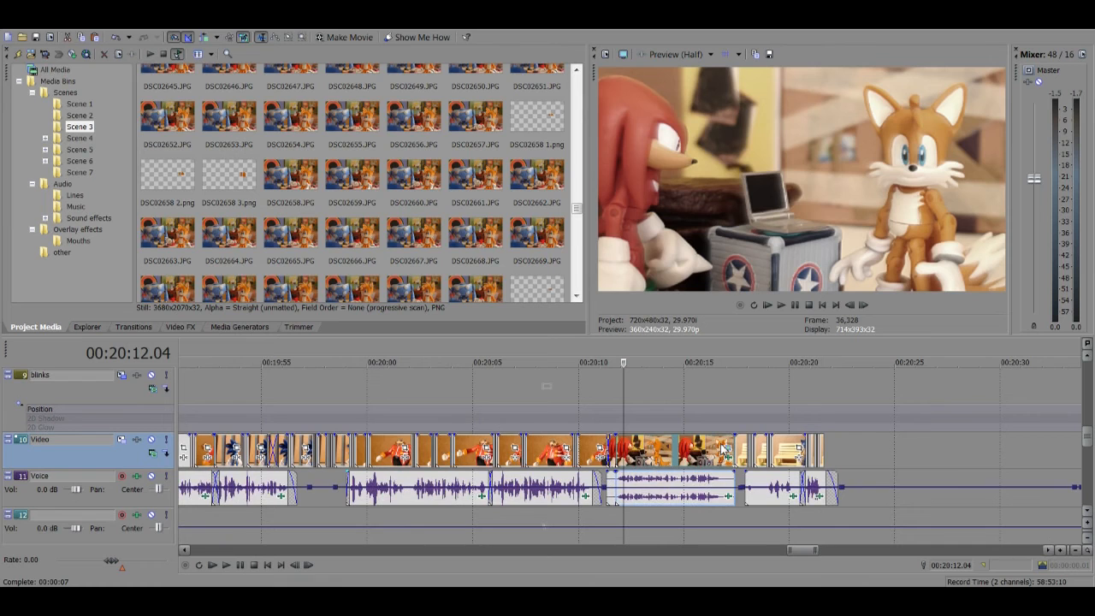
scroll(661, 455, "down", 1)
scroll(663, 456, "up", 2)
left_click(699, 457)
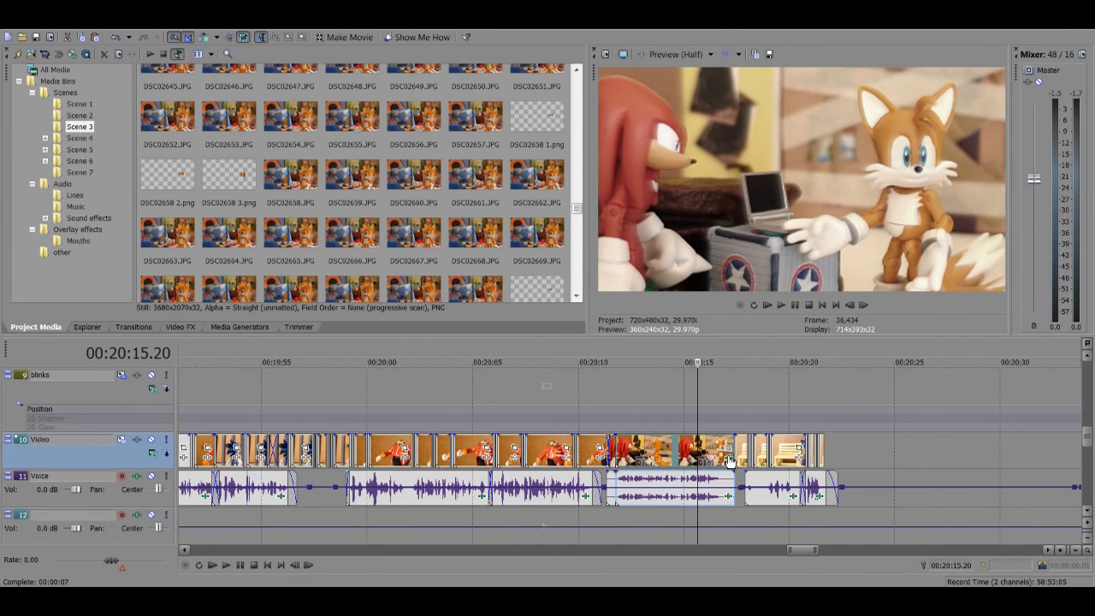
Step: Review the tails flashback clip's Black and White, Sharpen, Light Rays and Saturation Adjust effect settings
left_click(727, 455)
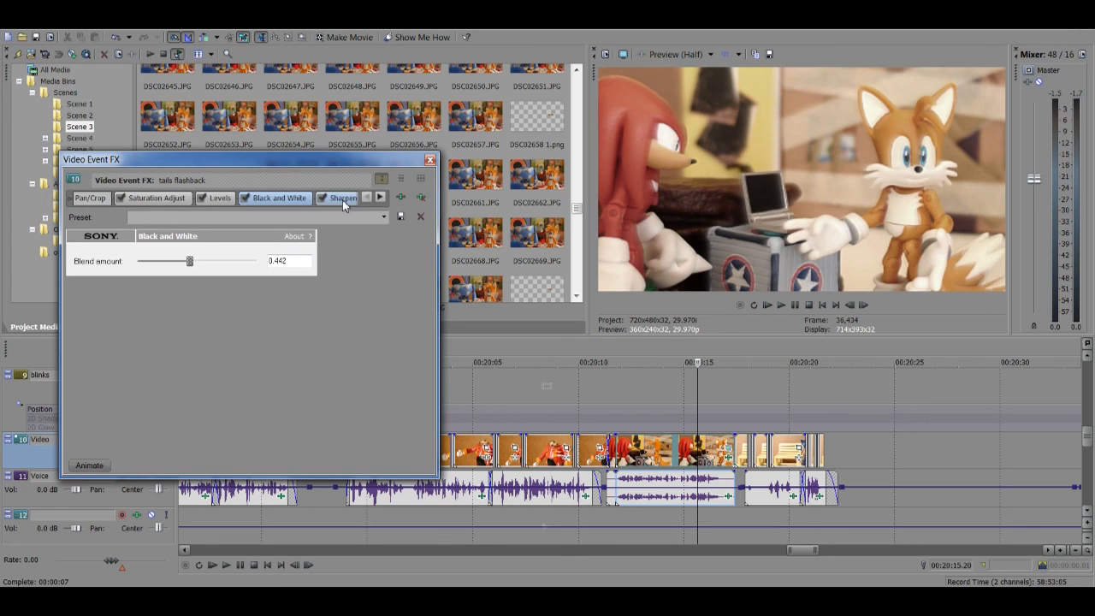
left_click(342, 199)
left_click(346, 197)
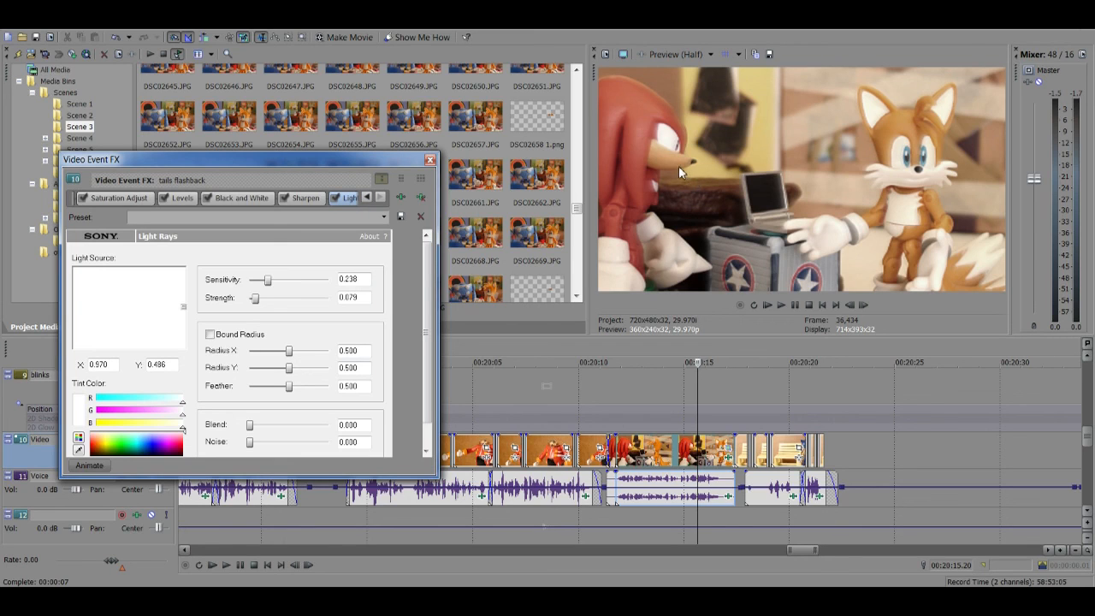
left_click(97, 198)
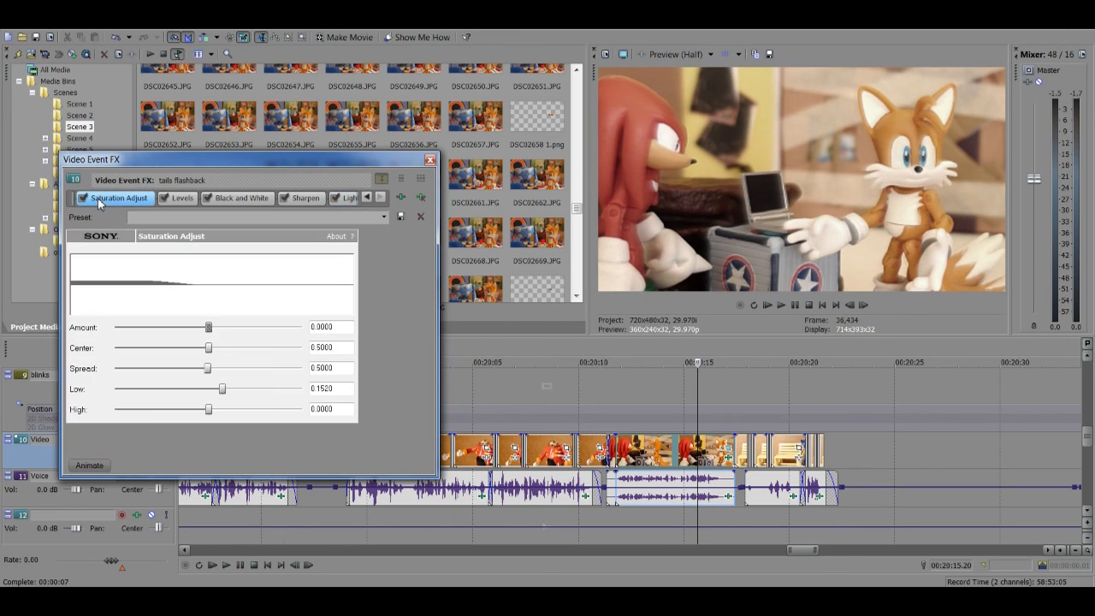
left_click(227, 199)
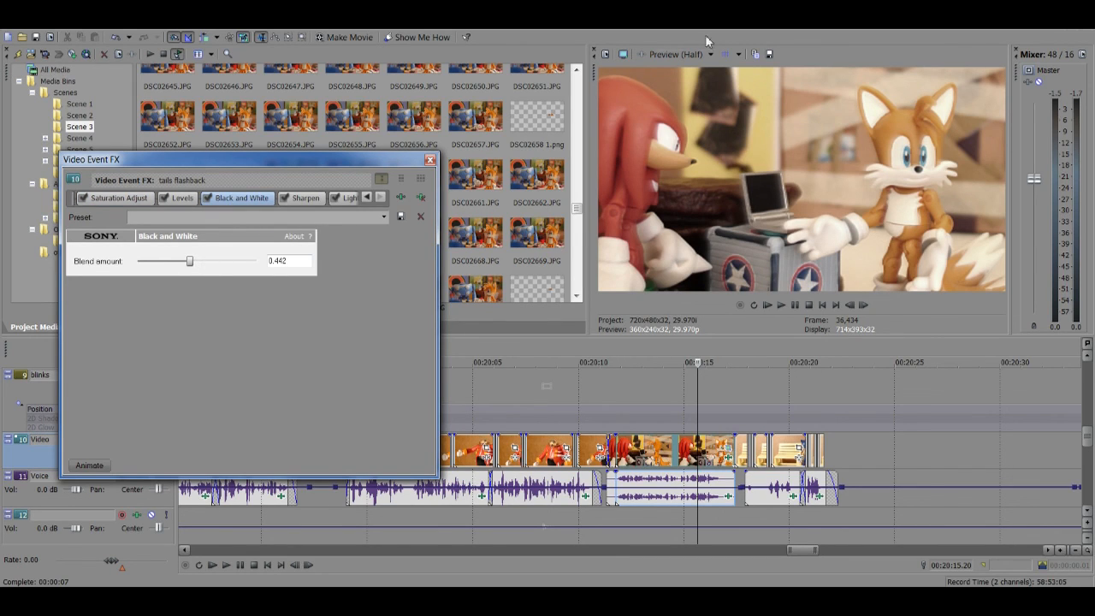
left_click(430, 159)
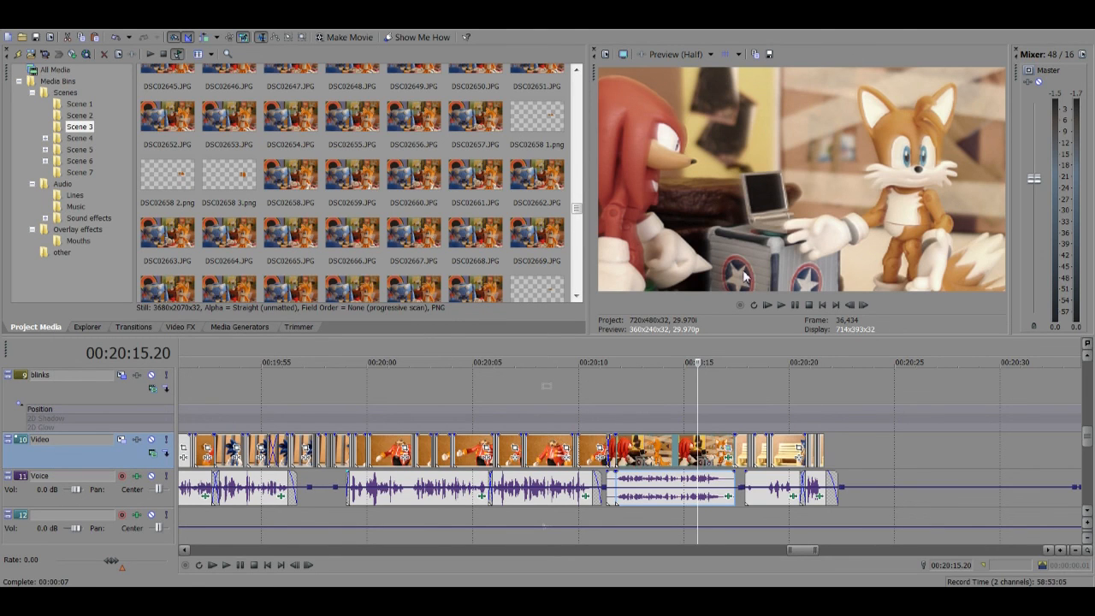
Step: Return to the whole-project timeline and view the hedgehog and red villain's shot at 00:14:45.28
left_click(701, 396)
scroll(705, 390, "down", 10)
scroll(705, 391, "down", 3)
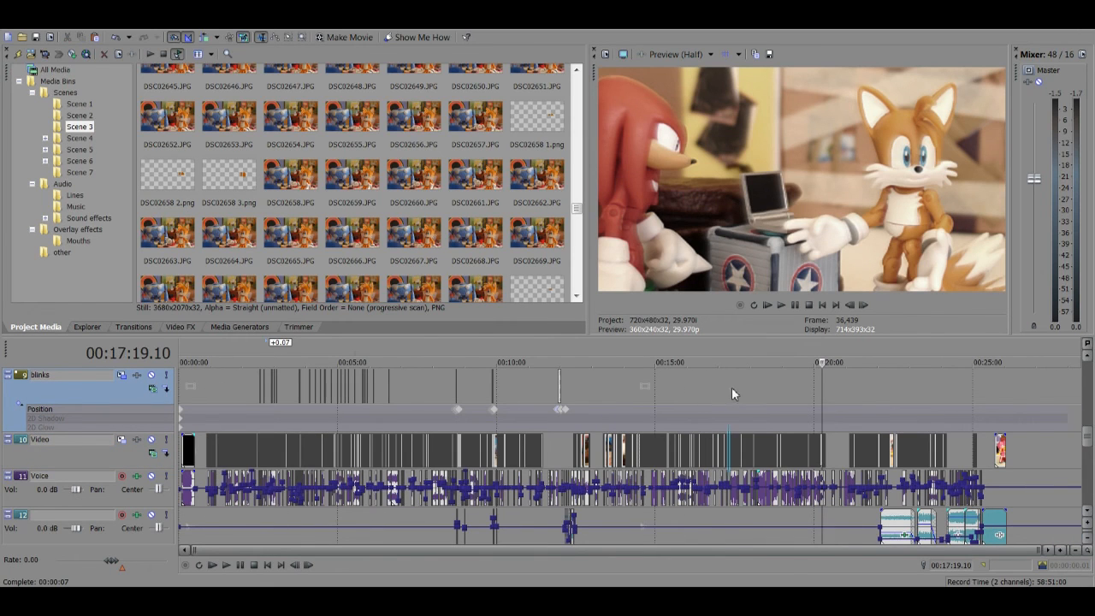
left_click(729, 387)
left_click(647, 390)
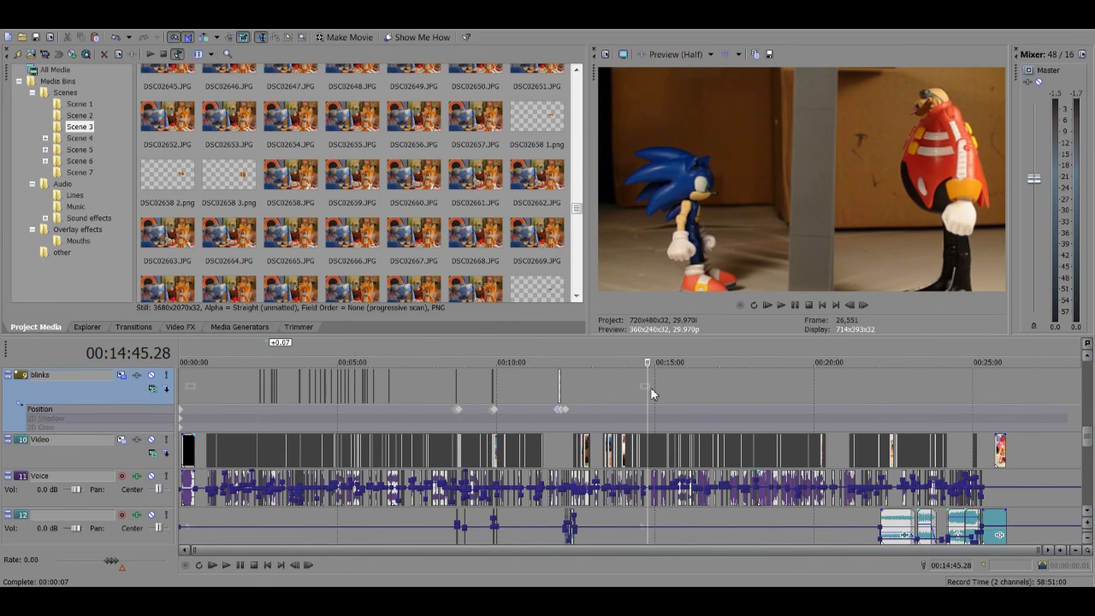